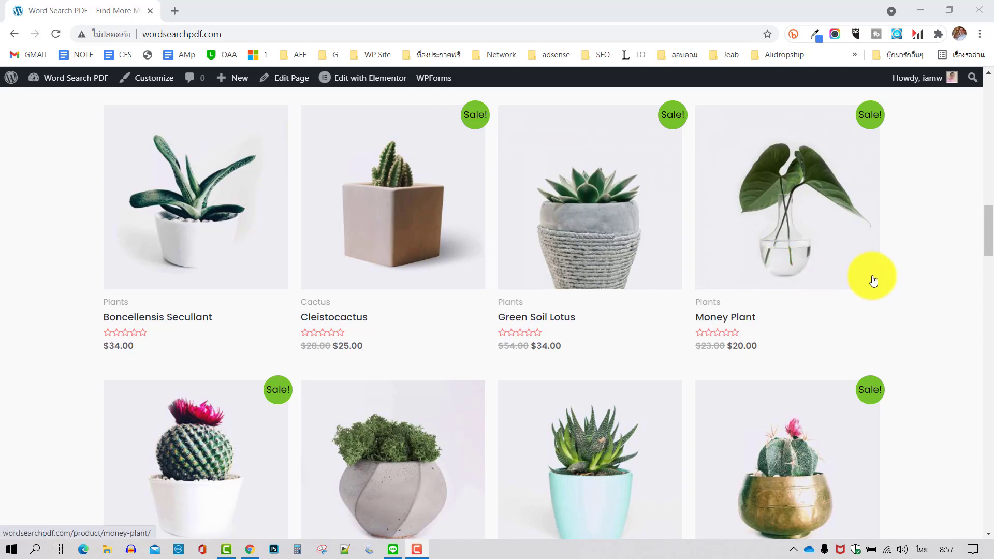
Switch to File Explorer and open the free folder inside Downloads > wordsearch
{"action": "scroll", "coordinate": [873, 280], "scroll_direction": "up", "scroll_amount": 5}
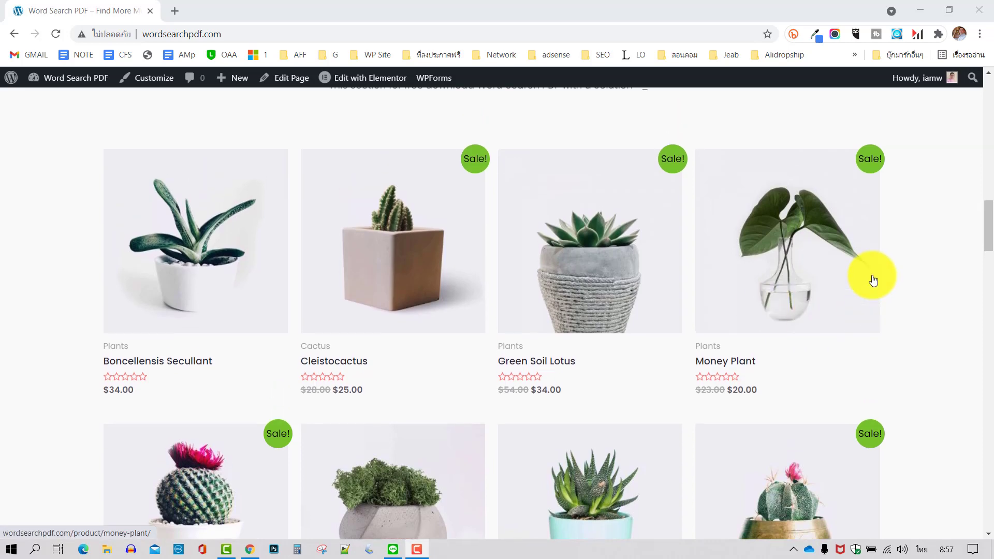
{"action": "scroll", "coordinate": [936, 271], "scroll_direction": "up", "scroll_amount": 2}
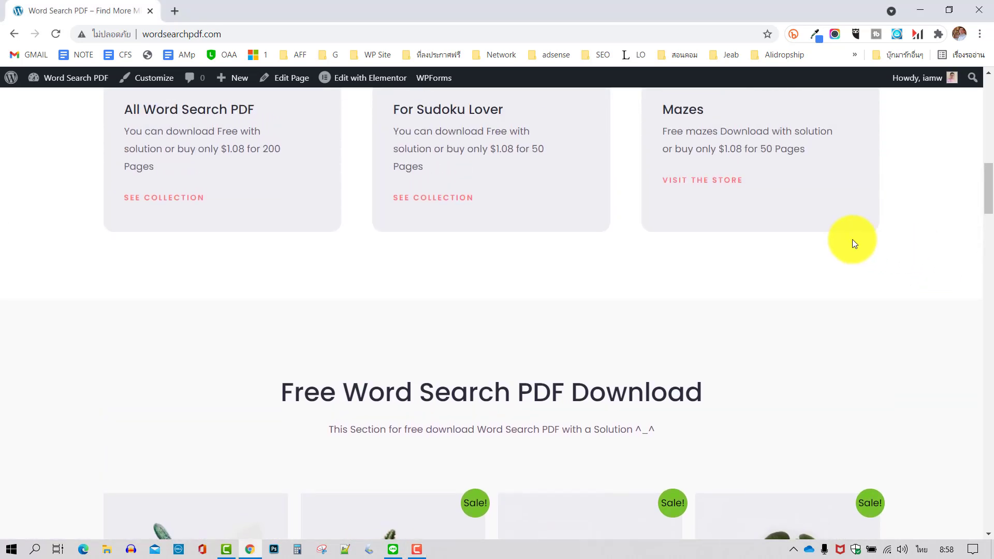
{"action": "left_click", "coordinate": [107, 549]}
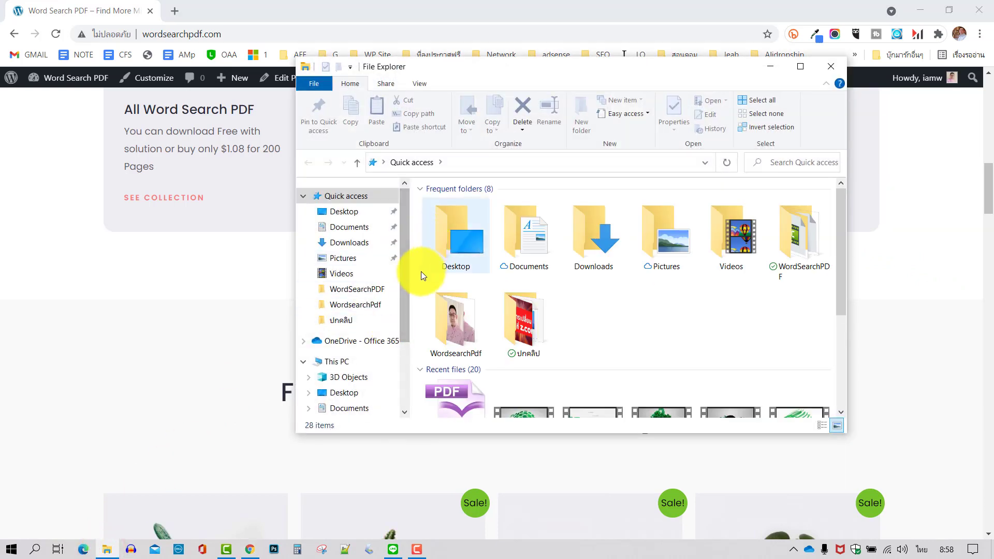
{"action": "scroll", "coordinate": [364, 387], "scroll_direction": "down", "scroll_amount": 1}
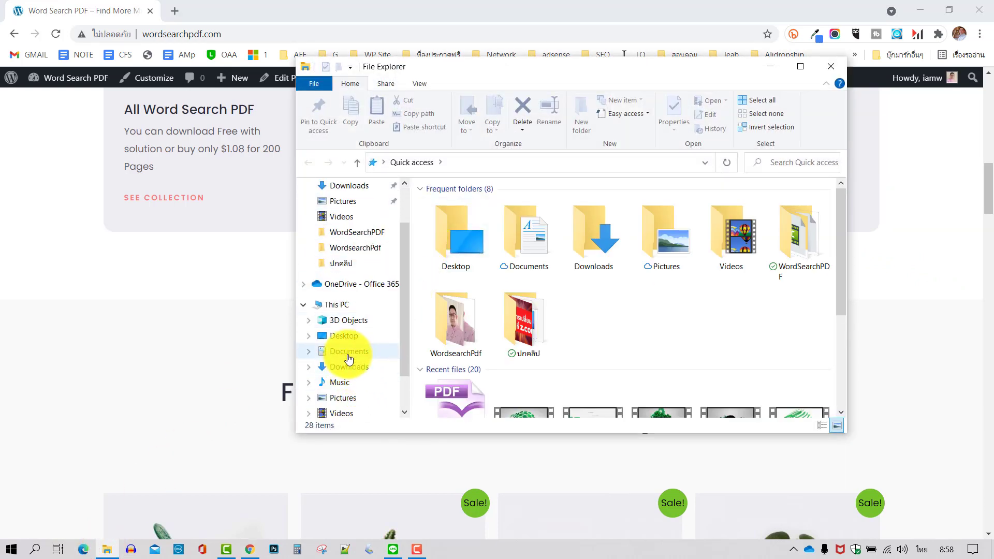
{"action": "left_click", "coordinate": [348, 367]}
{"action": "double_click", "coordinate": [530, 224]}
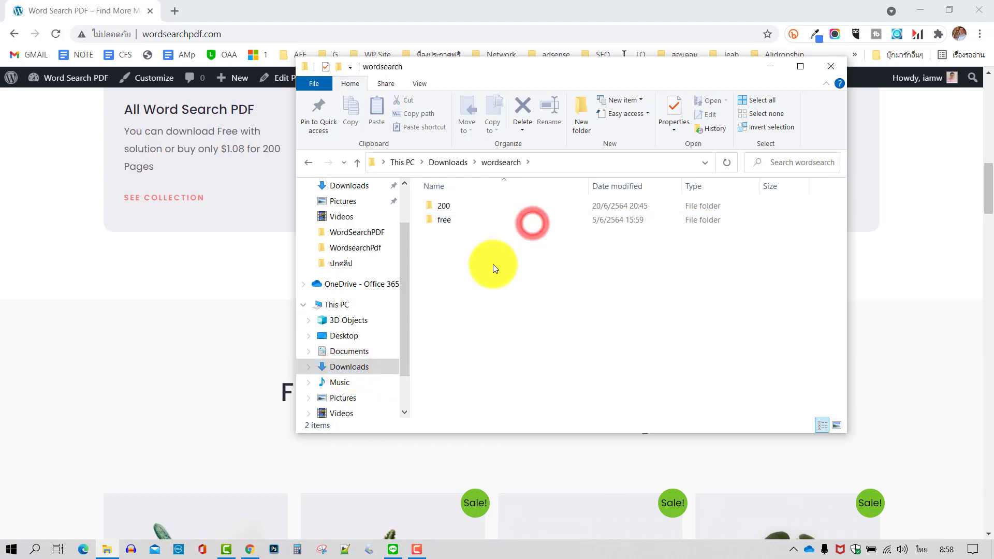
{"action": "left_click", "coordinate": [449, 222]}
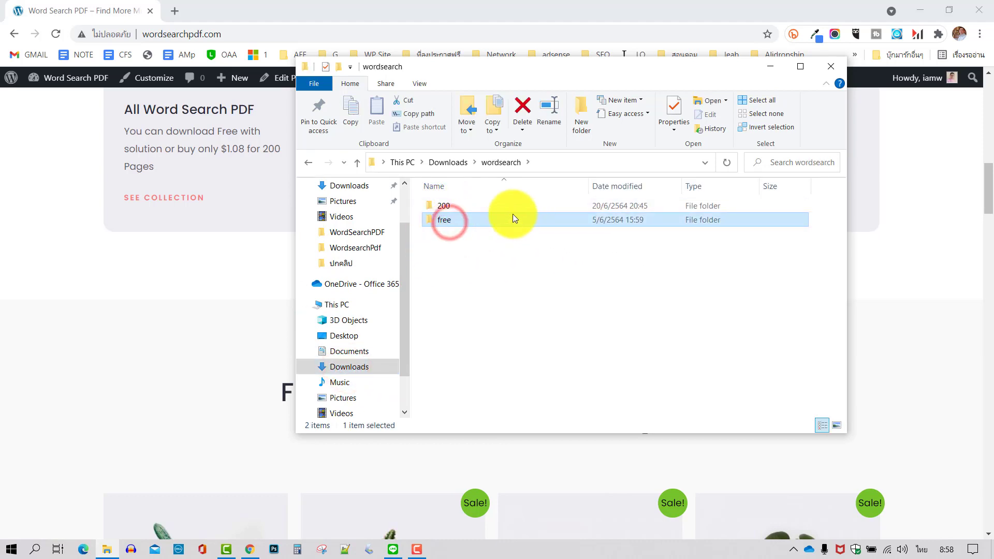
{"action": "double_click", "coordinate": [479, 220]}
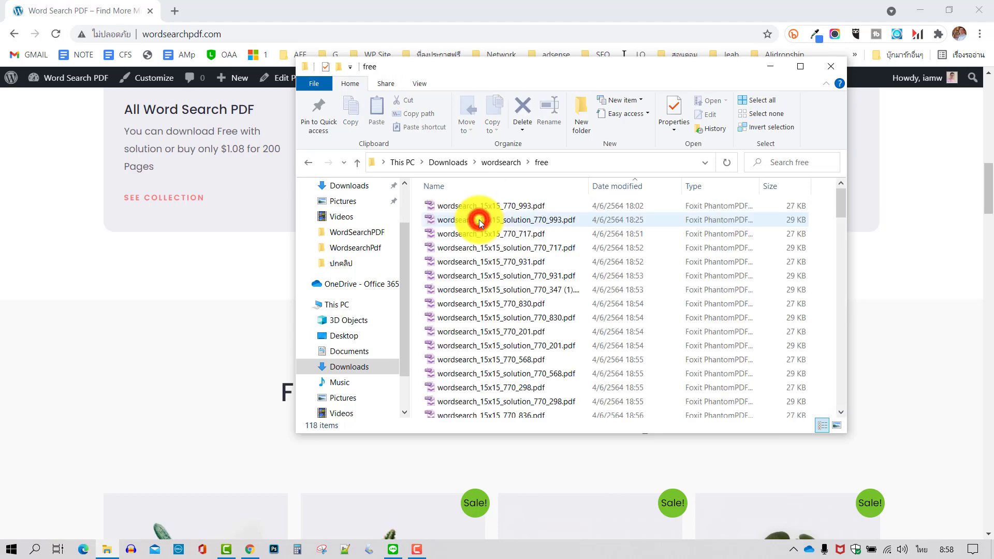
Open wordsearch_15x15_770_993.pdf and look through the puzzle grid down to its word list
{"action": "double_click", "coordinate": [512, 205]}
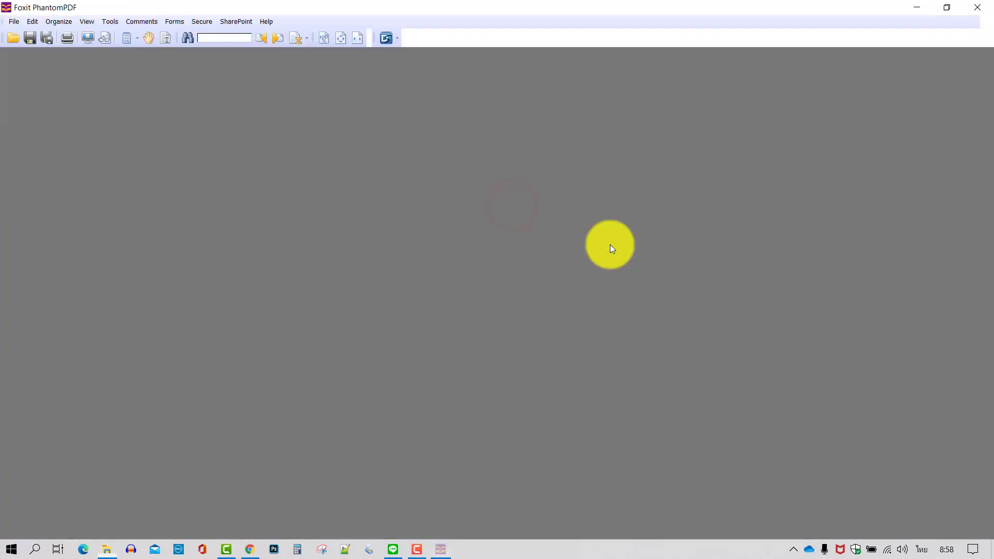
{"action": "scroll", "coordinate": [611, 194], "scroll_direction": "down", "scroll_amount": 5}
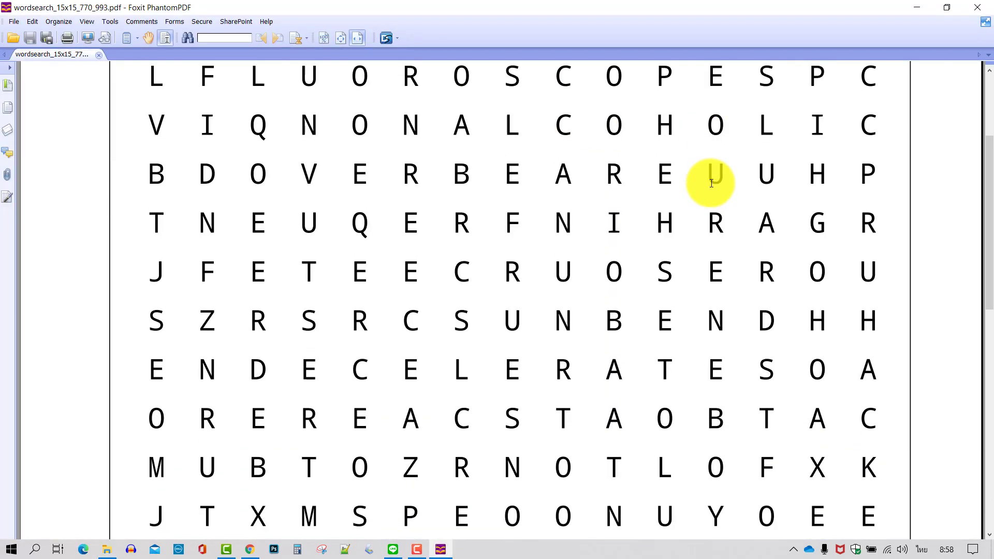
{"action": "scroll", "coordinate": [711, 183], "scroll_direction": "down", "scroll_amount": 12}
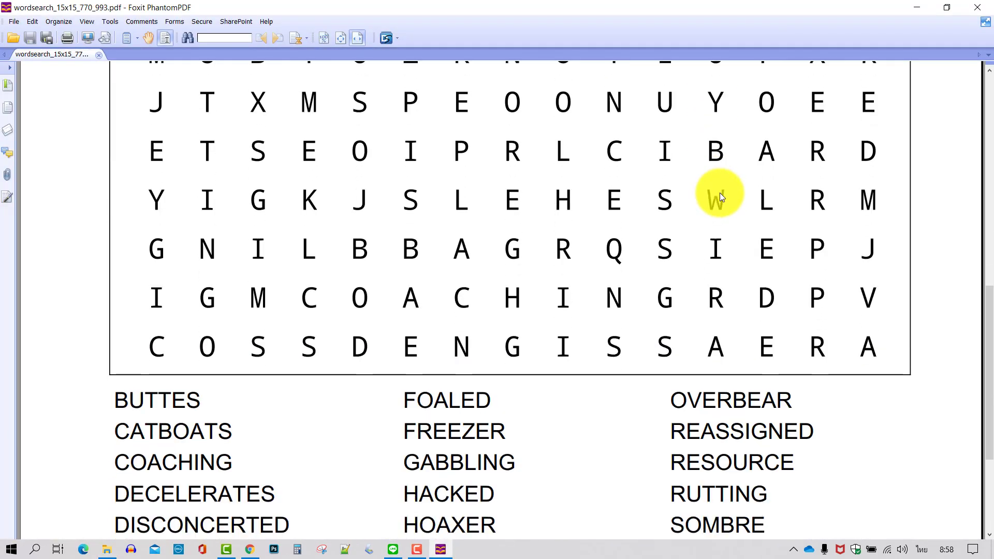
{"action": "scroll", "coordinate": [720, 197], "scroll_direction": "down", "scroll_amount": 6}
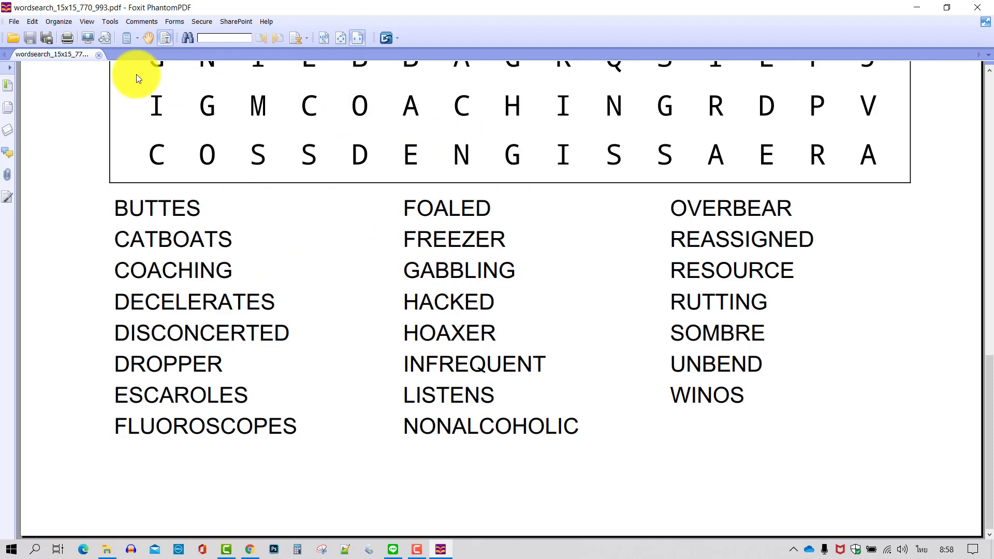
Check the page size in the puzzle PDF's document properties and close the file
{"action": "left_click", "coordinate": [14, 23]}
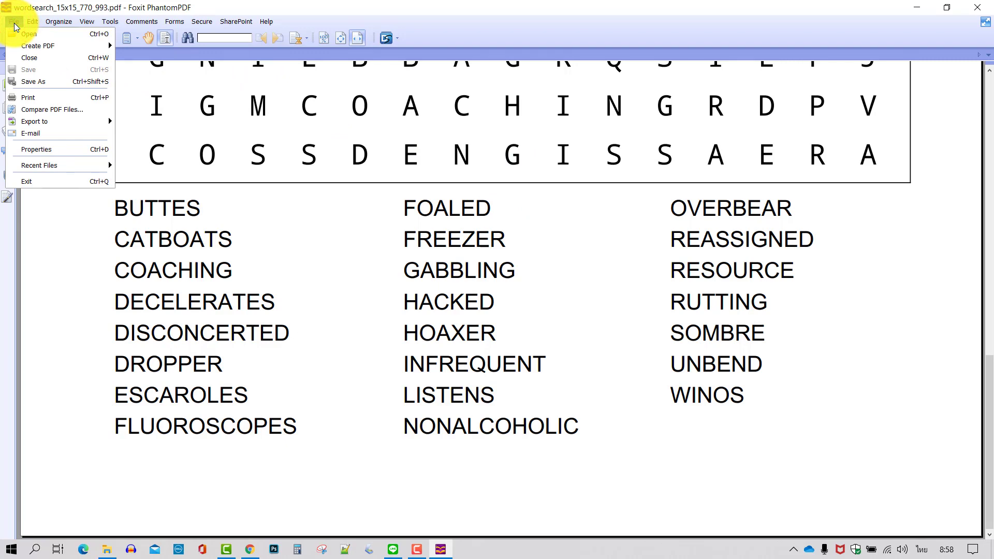
{"action": "left_click", "coordinate": [53, 151]}
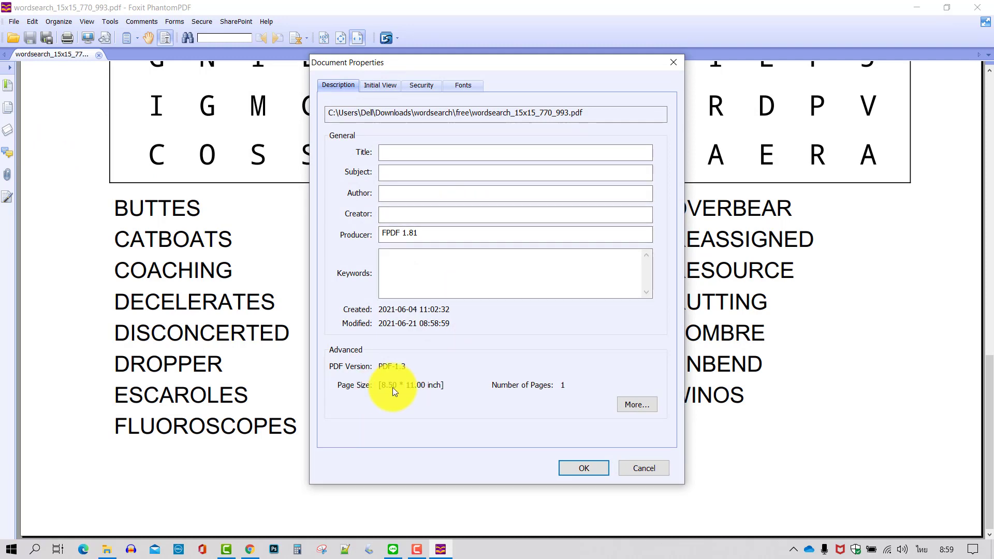
{"action": "left_click", "coordinate": [672, 64]}
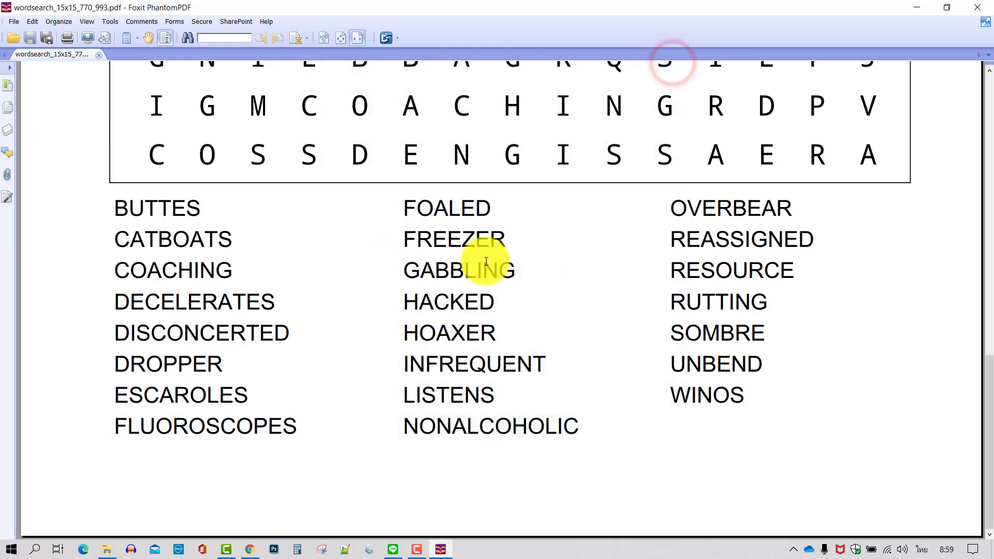
{"action": "scroll", "coordinate": [637, 295], "scroll_direction": "up", "scroll_amount": 6}
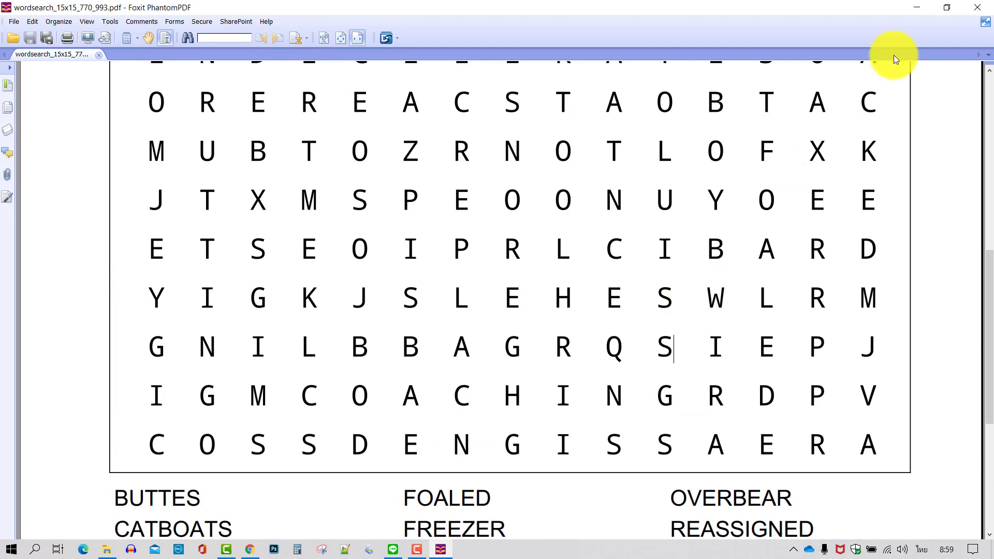
{"action": "left_click", "coordinate": [977, 7]}
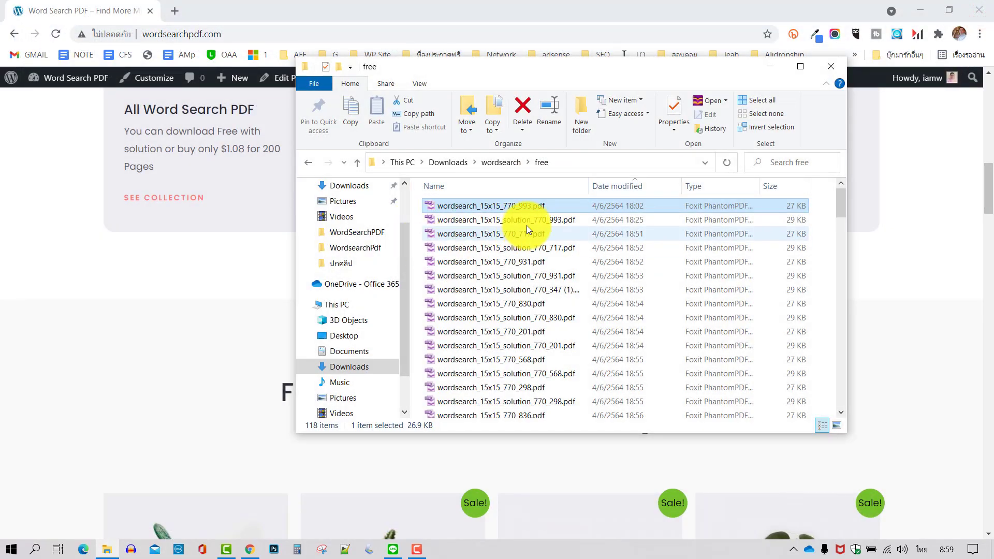
Open wordsearch_15x15_solution_770_993.pdf, look over the solution grid and close the file
{"action": "double_click", "coordinate": [523, 221]}
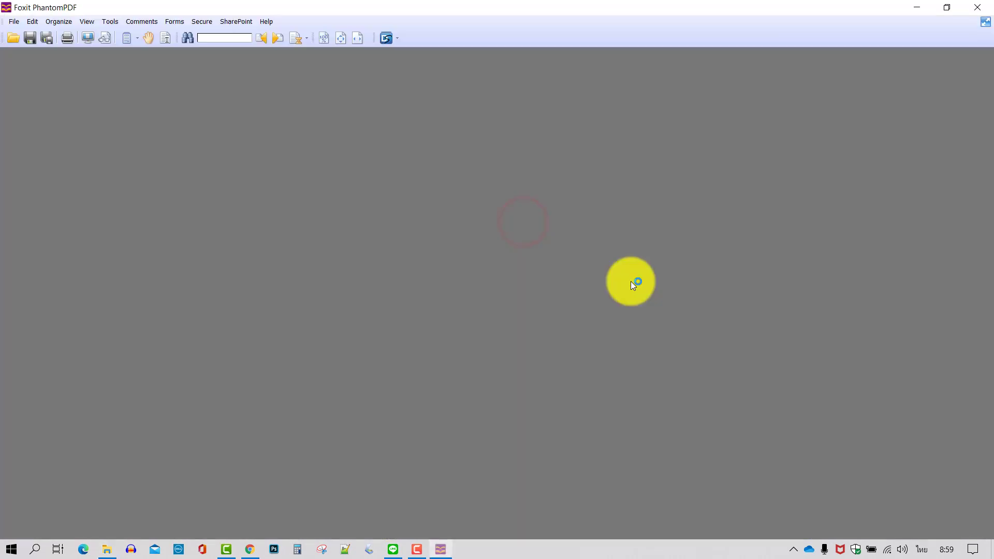
{"action": "scroll", "coordinate": [735, 249], "scroll_direction": "down", "scroll_amount": 3}
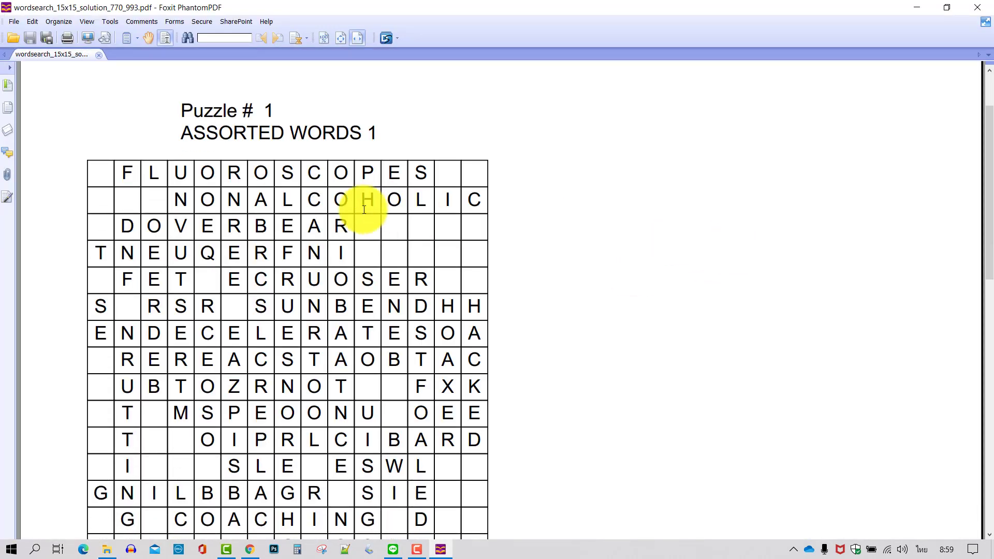
{"action": "scroll", "coordinate": [173, 156], "scroll_direction": "down", "scroll_amount": 3}
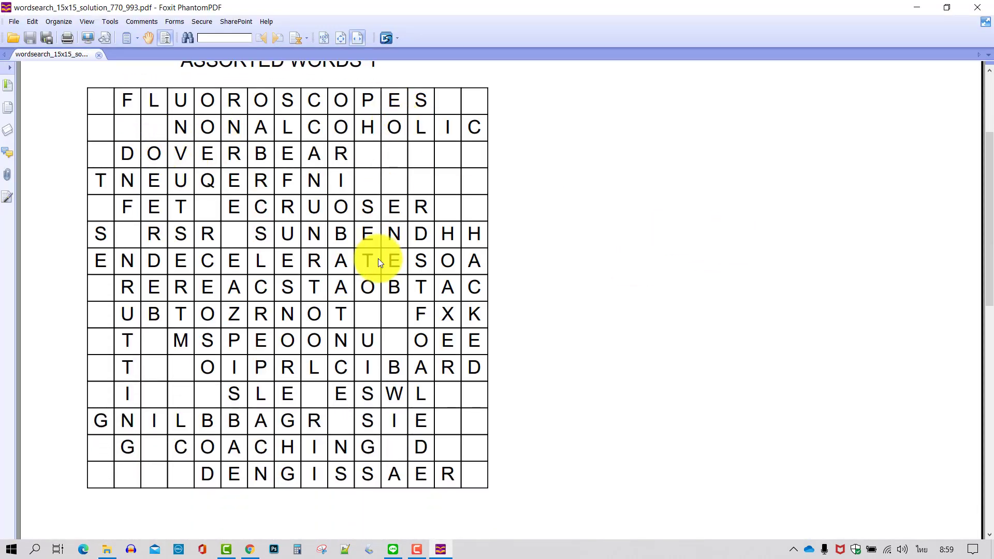
{"action": "scroll", "coordinate": [377, 259], "scroll_direction": "down", "scroll_amount": 3}
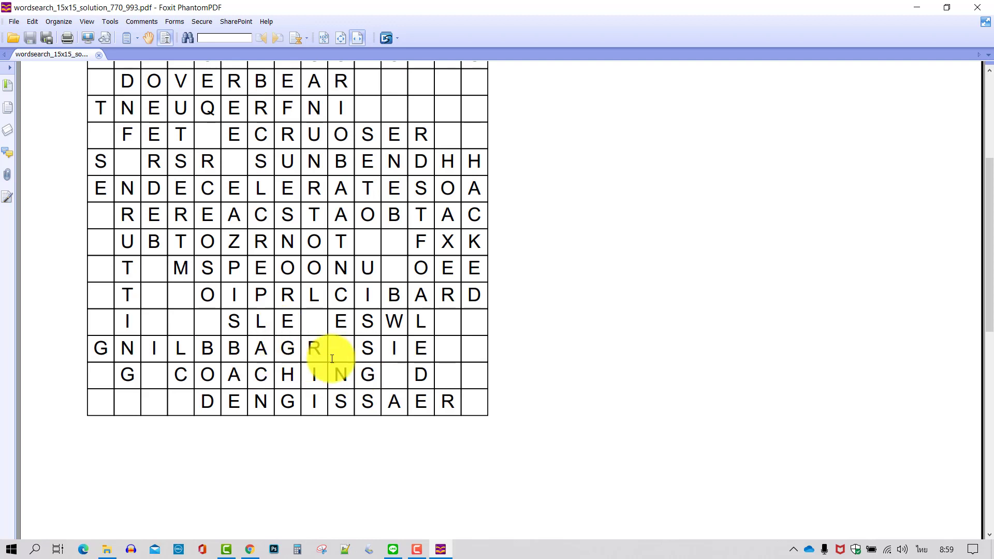
{"action": "scroll", "coordinate": [585, 358], "scroll_direction": "up", "scroll_amount": 9}
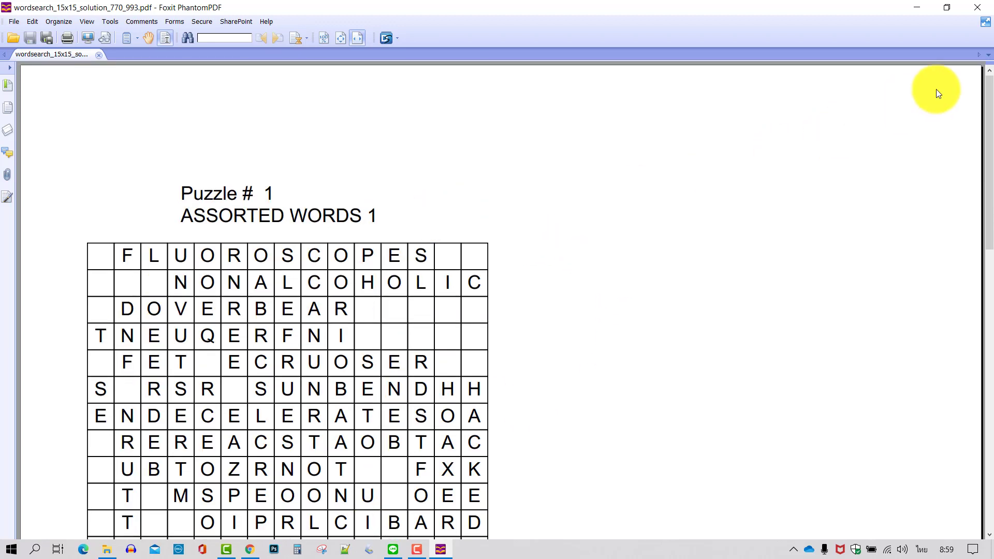
{"action": "left_click", "coordinate": [978, 8]}
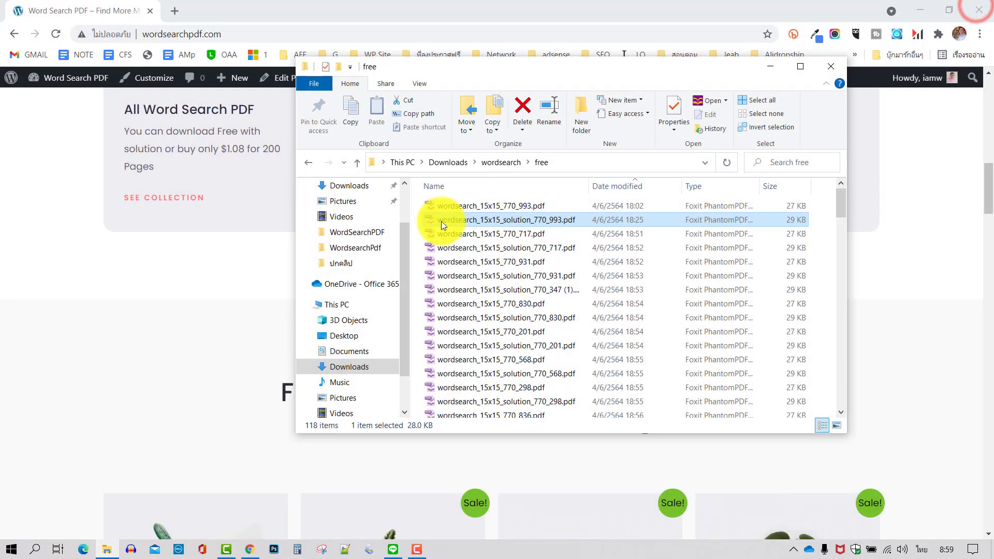
Open wordsearch_15x15_770_786 (1).pdf from the 200 folder inside wordsearch
{"action": "left_click", "coordinate": [502, 162]}
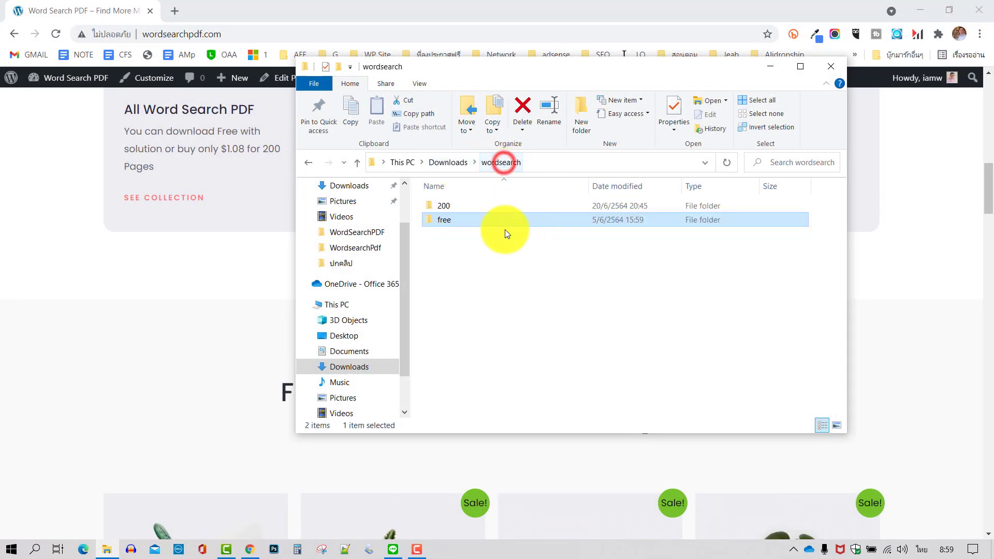
{"action": "left_click", "coordinate": [458, 206]}
{"action": "double_click", "coordinate": [457, 206]}
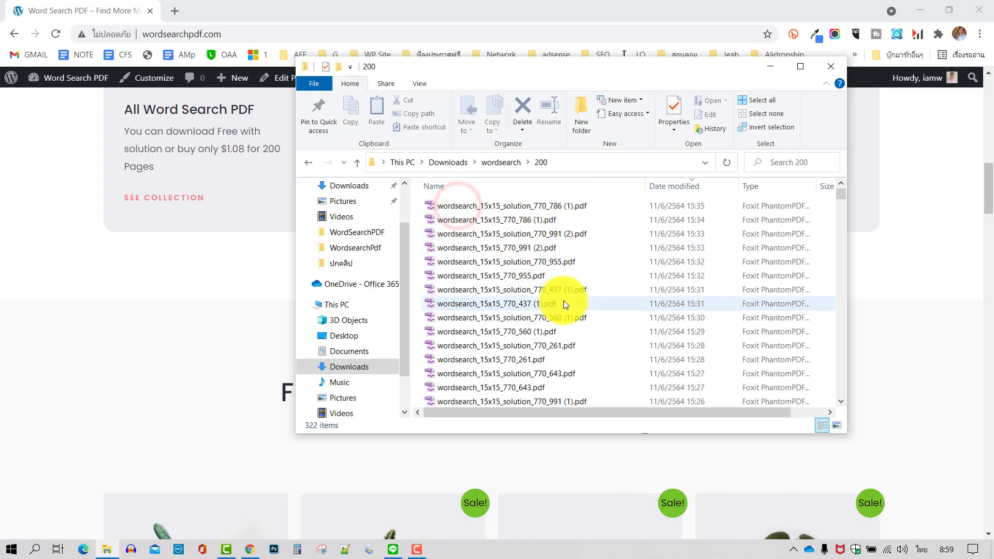
{"action": "double_click", "coordinate": [544, 220]}
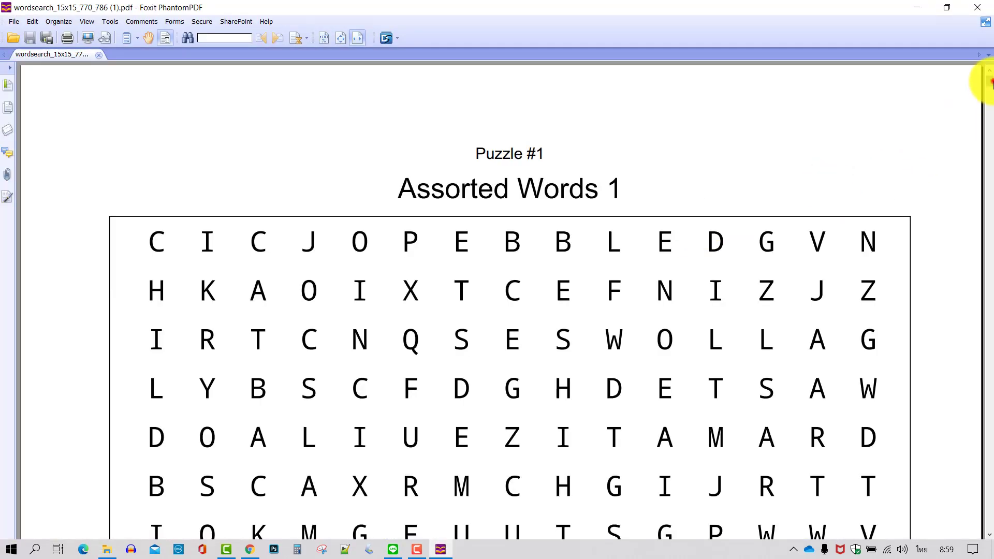
Examine the multi-page puzzle PDF with its page thumbnails, and close both the PDF and the File Explorer window
{"action": "left_click_drag", "start_coordinate": [978, 82], "coordinate": [989, 101]}
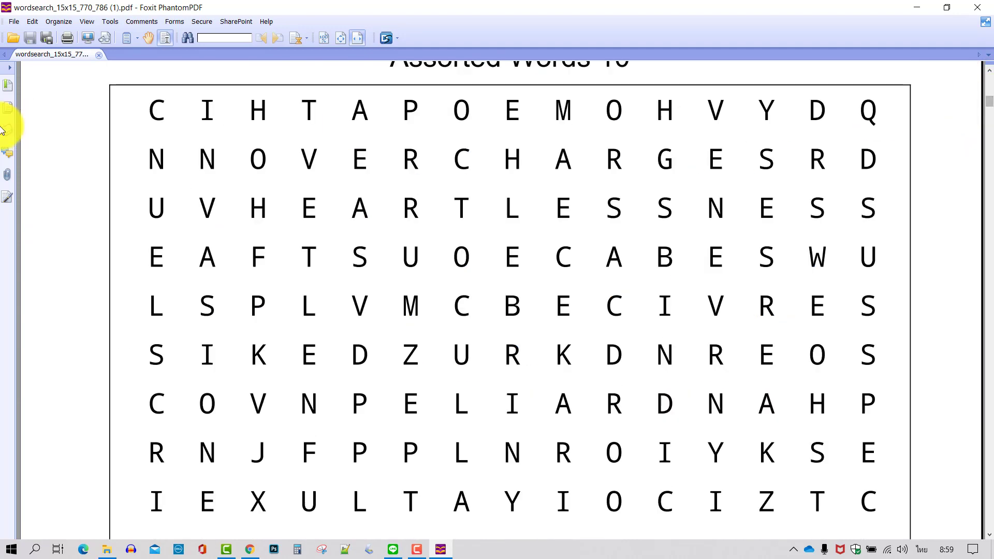
{"action": "left_click", "coordinate": [8, 108]}
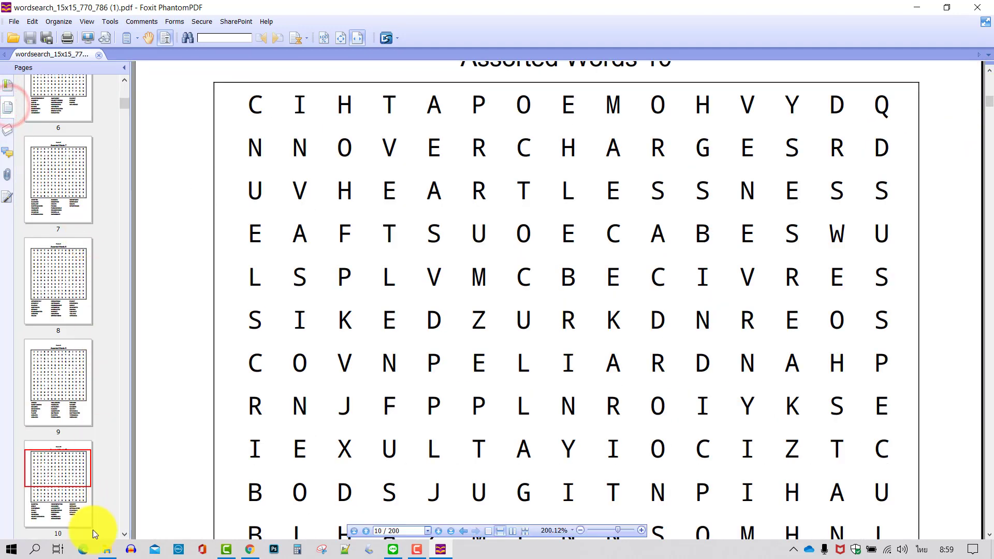
{"action": "left_click_drag", "start_coordinate": [128, 104], "coordinate": [151, 84]}
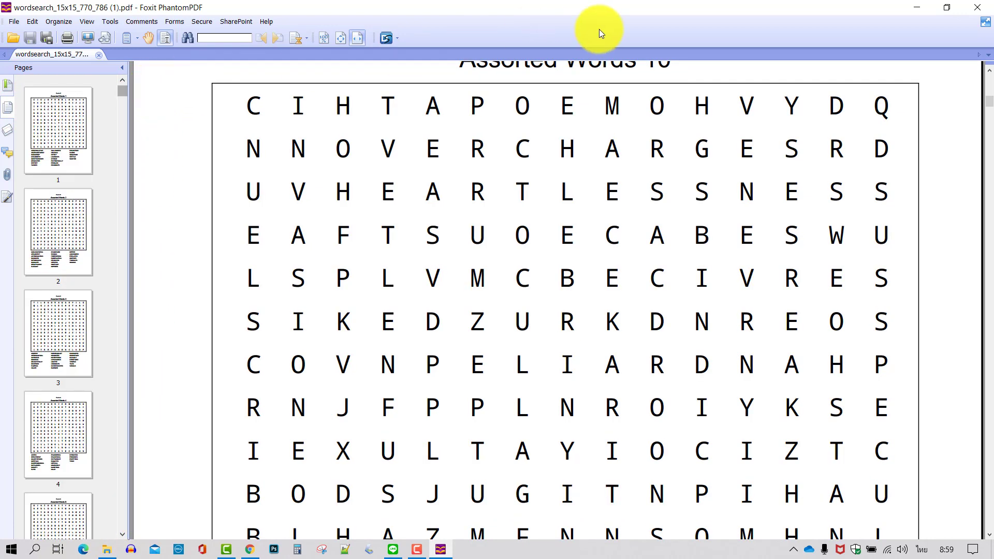
{"action": "left_click", "coordinate": [977, 8]}
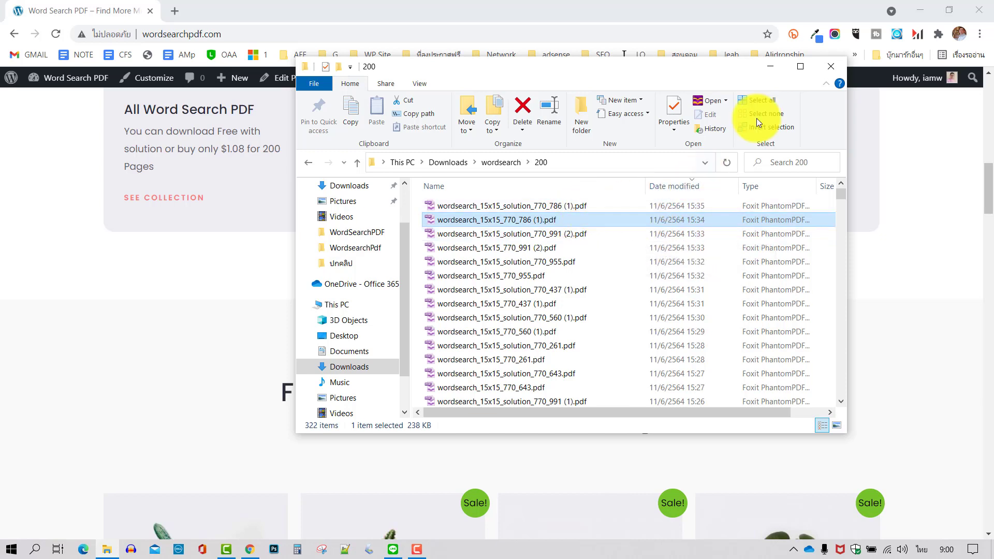
{"action": "left_click", "coordinate": [838, 67]}
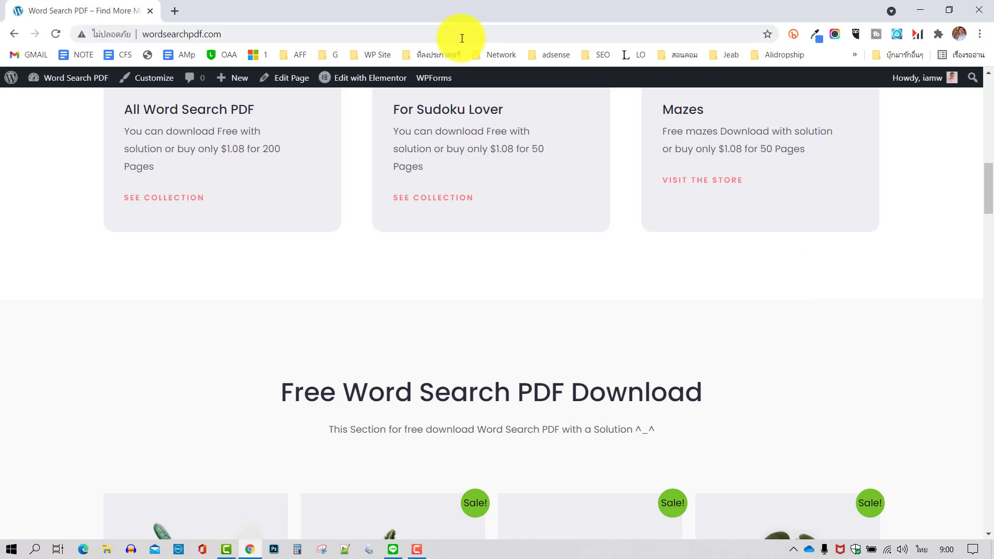
Open a new browser tab
{"action": "left_click", "coordinate": [179, 10]}
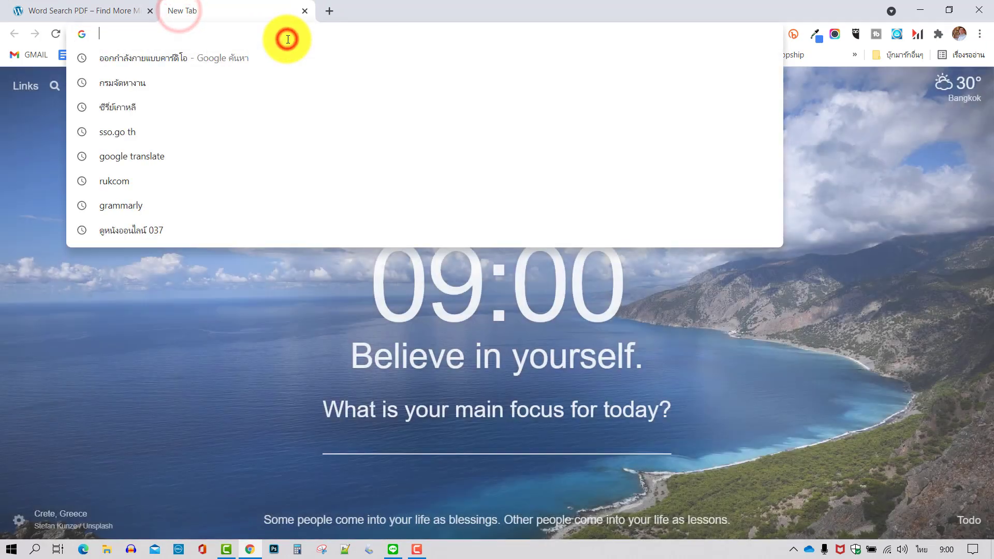
{"action": "type", "text": "ฟหฟผนี"}
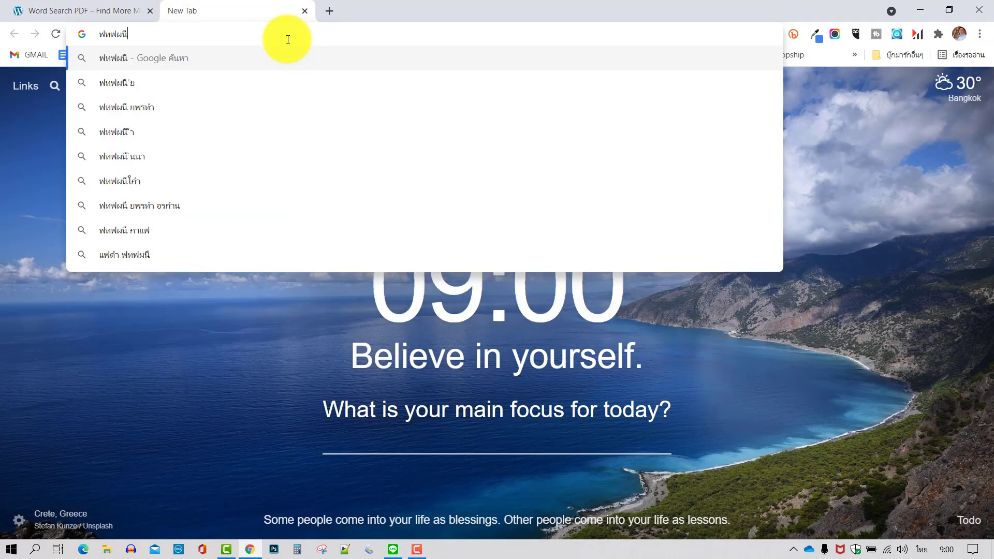
{"action": "key", "text": "BackSpace"}
{"action": "key", "text": "BackSpace"}
{"action": "key", "text": "BackSpace"}
{"action": "key", "text": "BackSpace"}
Switch the input language to English and go to amazon.com
{"action": "key", "text": "grave"}
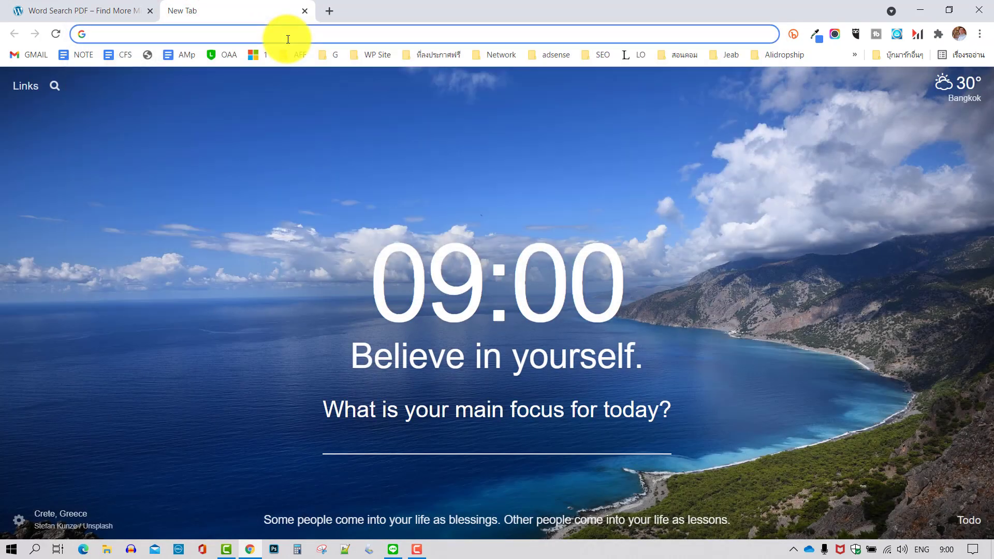
{"action": "type", "text": "amaz"}
{"action": "key", "text": "Return"}
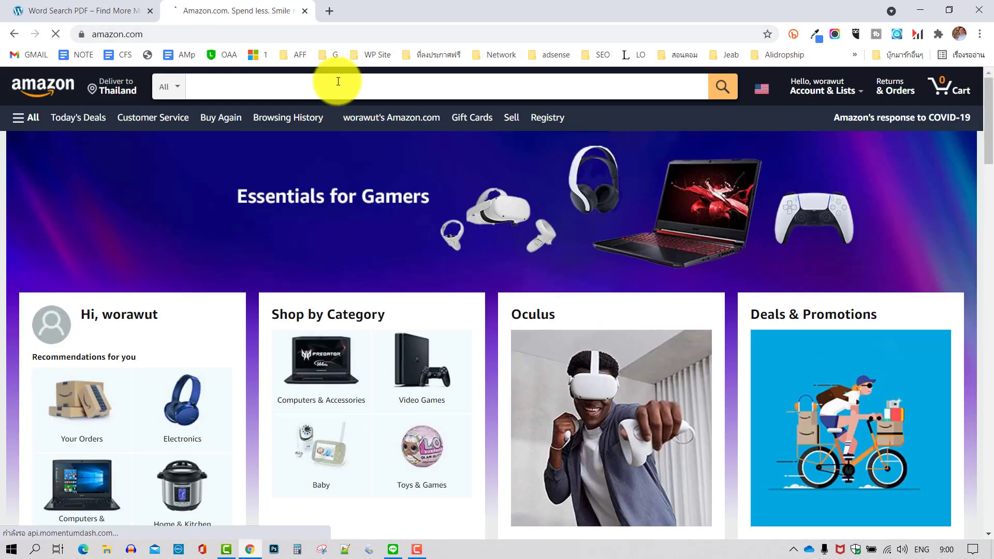
Search Amazon for "wordsearch"
{"action": "left_click", "coordinate": [336, 80]}
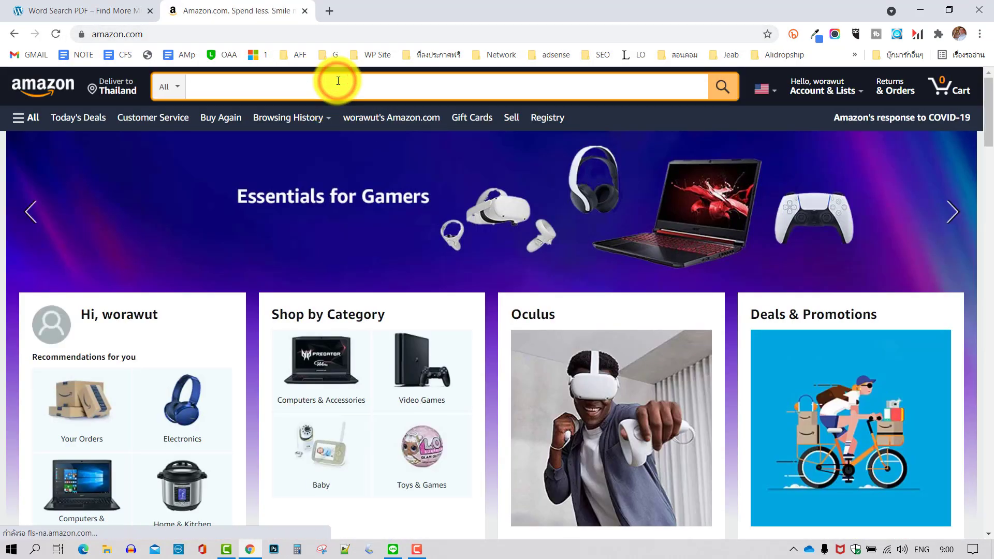
{"action": "type", "text": "wordsea"}
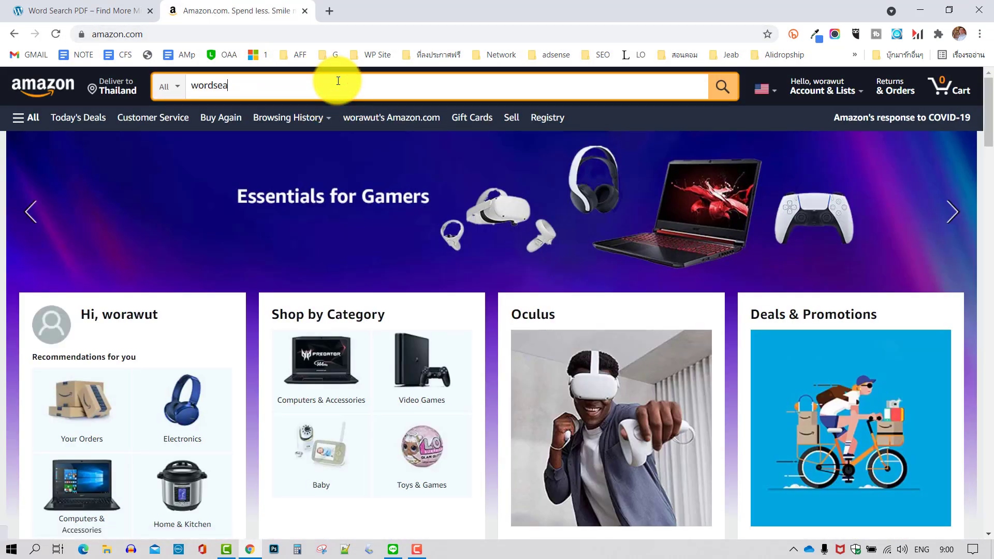
{"action": "type", "text": "rch"}
{"action": "key", "text": "Return"}
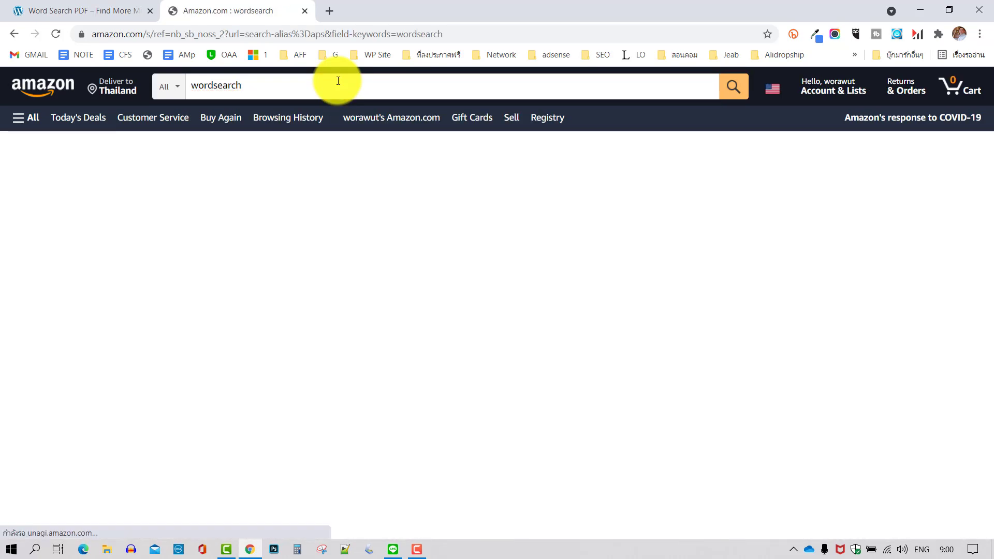
Examine the word search listings, comparing their covers, formats, prices and review ratings, and close the Amazon tab
{"action": "scroll", "coordinate": [557, 203], "scroll_direction": "down", "scroll_amount": 2}
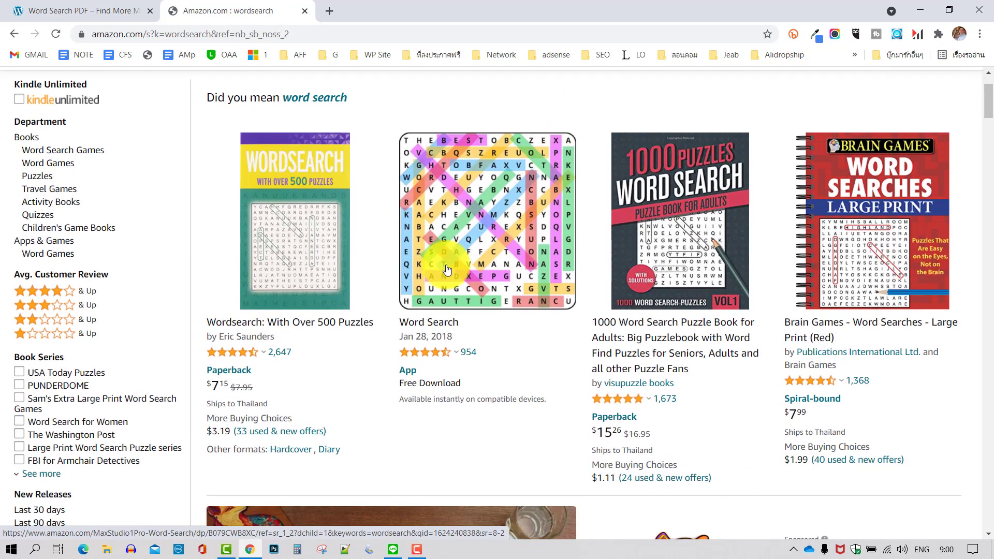
{"action": "scroll", "coordinate": [446, 280], "scroll_direction": "down", "scroll_amount": 1}
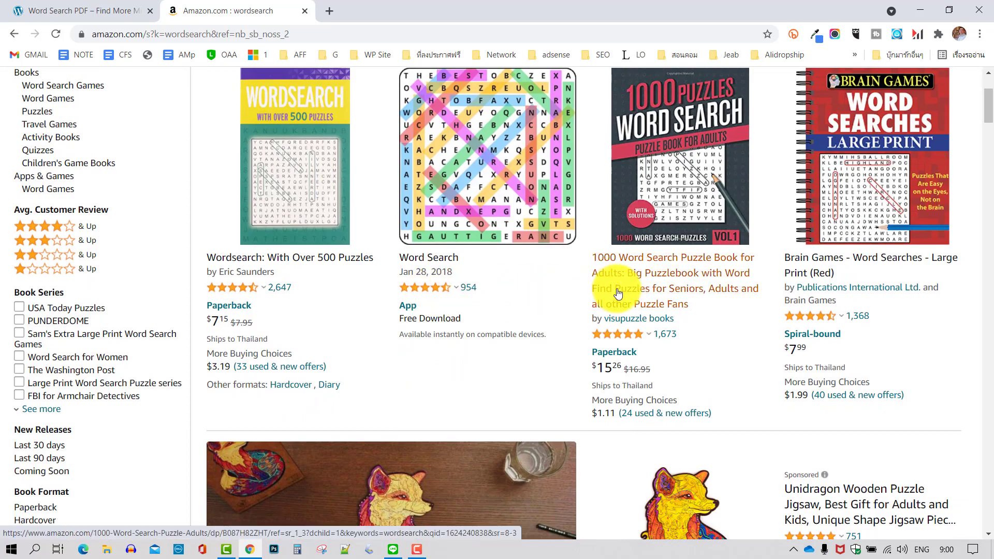
{"action": "scroll", "coordinate": [644, 284], "scroll_direction": "down", "scroll_amount": 1}
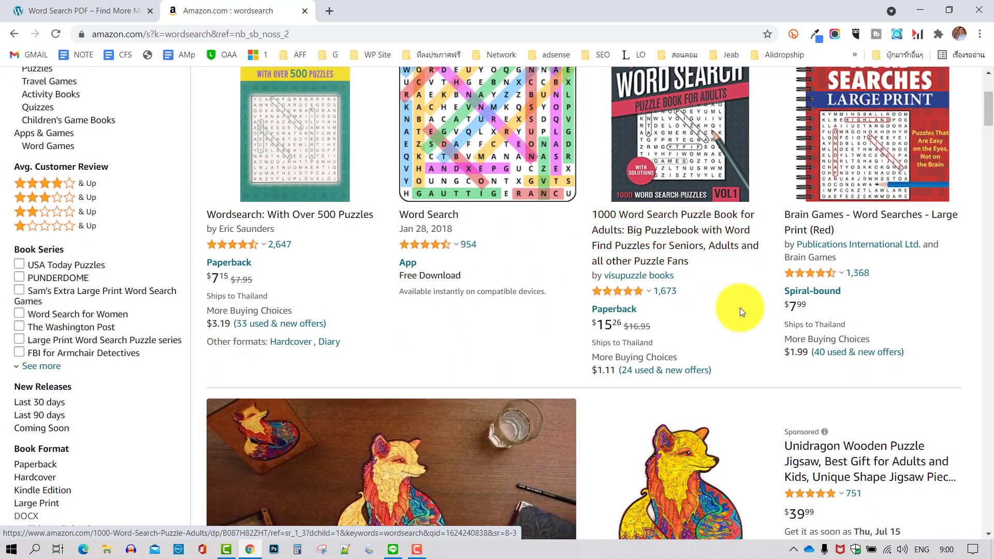
{"action": "scroll", "coordinate": [806, 273], "scroll_direction": "down", "scroll_amount": 8}
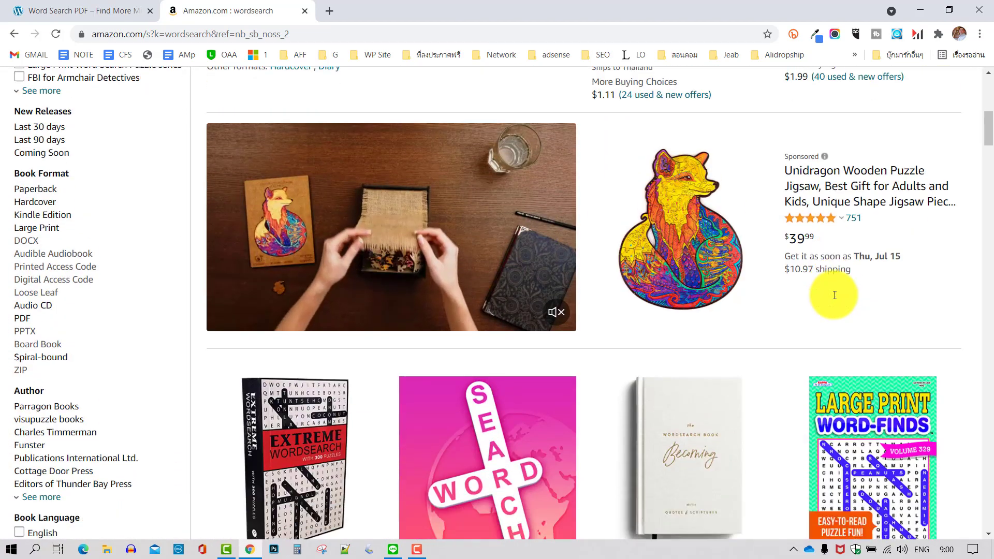
{"action": "scroll", "coordinate": [833, 294], "scroll_direction": "down", "scroll_amount": 4}
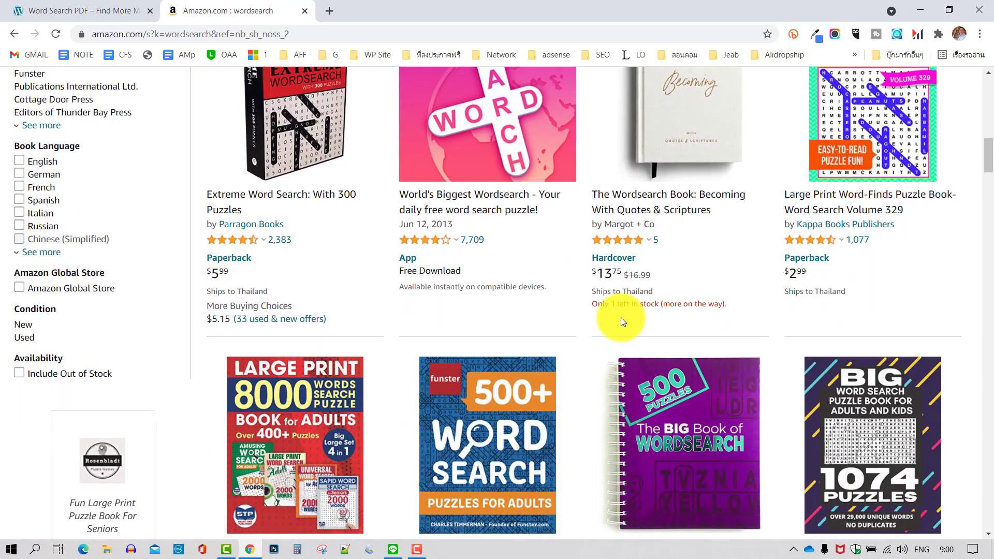
{"action": "scroll", "coordinate": [766, 217], "scroll_direction": "down", "scroll_amount": 1}
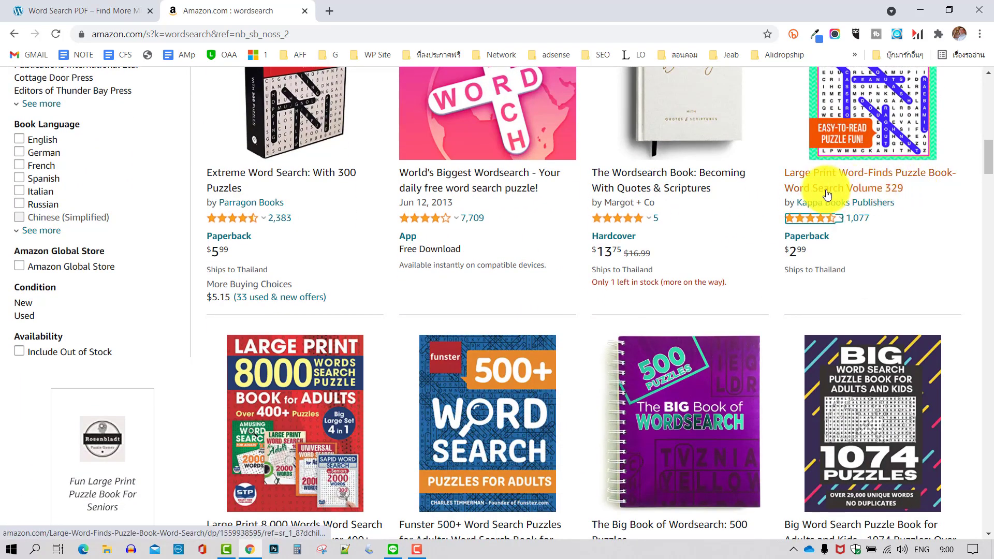
{"action": "scroll", "coordinate": [843, 232], "scroll_direction": "down", "scroll_amount": 5}
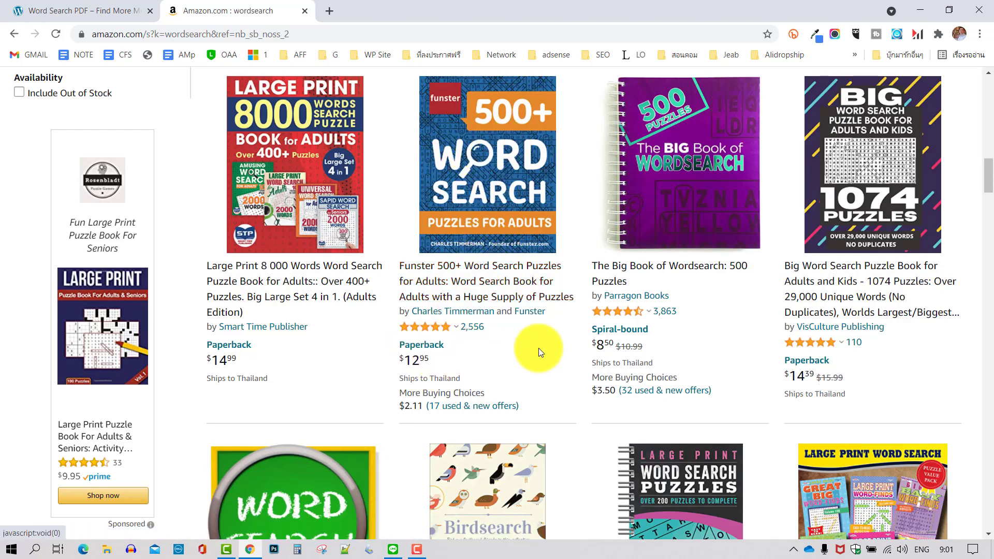
{"action": "scroll", "coordinate": [544, 344], "scroll_direction": "down", "scroll_amount": 1}
{"action": "scroll", "coordinate": [569, 352], "scroll_direction": "up", "scroll_amount": 2}
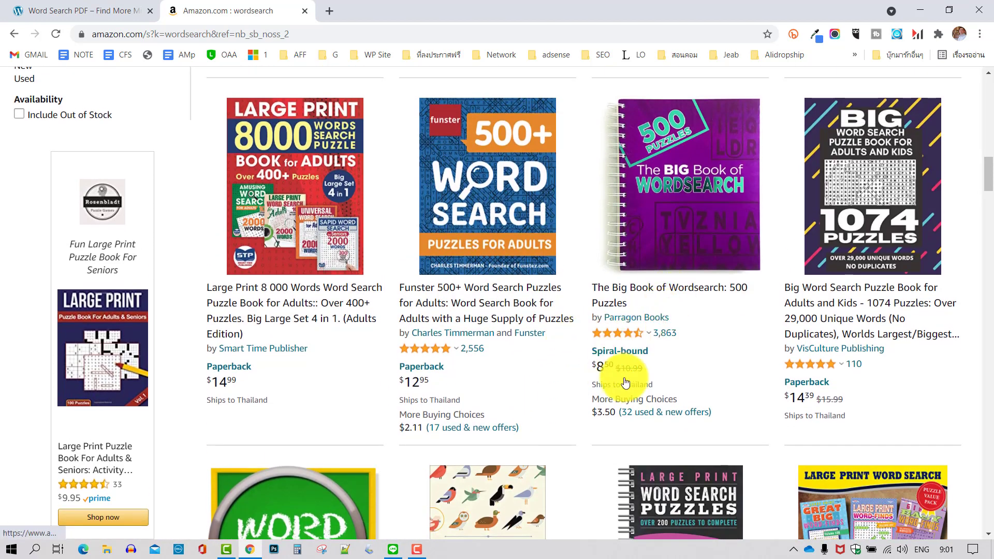
{"action": "scroll", "coordinate": [703, 356], "scroll_direction": "down", "scroll_amount": 1}
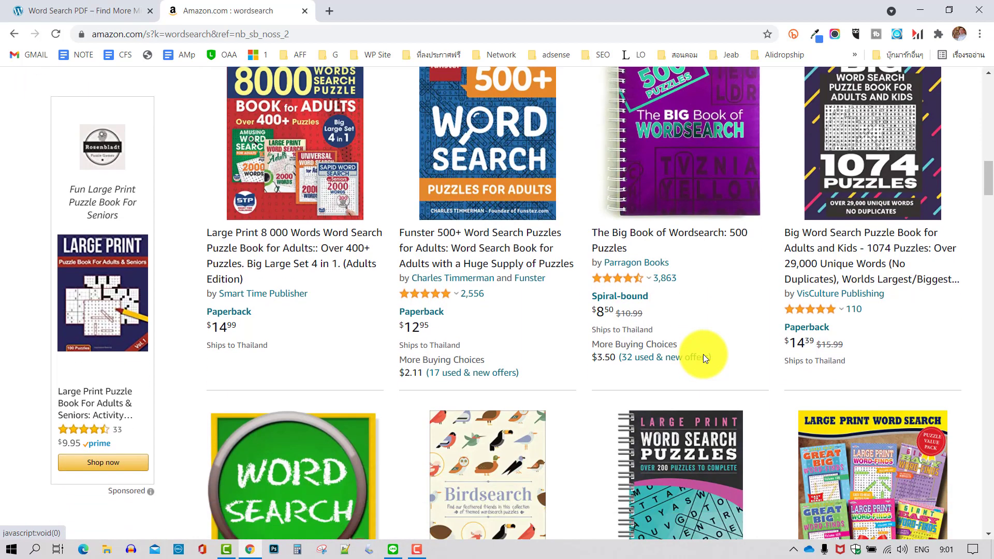
{"action": "scroll", "coordinate": [703, 354], "scroll_direction": "down", "scroll_amount": 8}
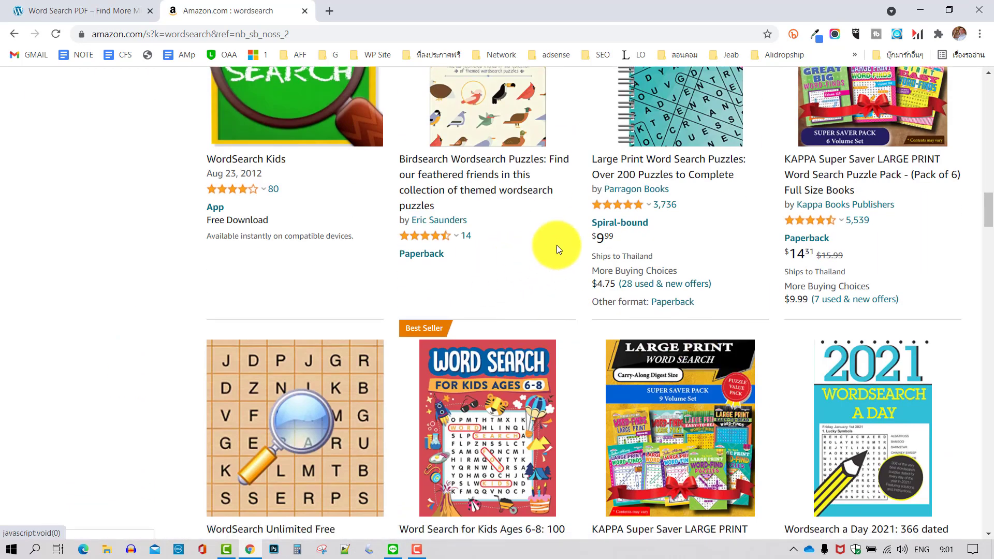
{"action": "scroll", "coordinate": [666, 260], "scroll_direction": "up", "scroll_amount": 1}
{"action": "scroll", "coordinate": [687, 261], "scroll_direction": "down", "scroll_amount": 2}
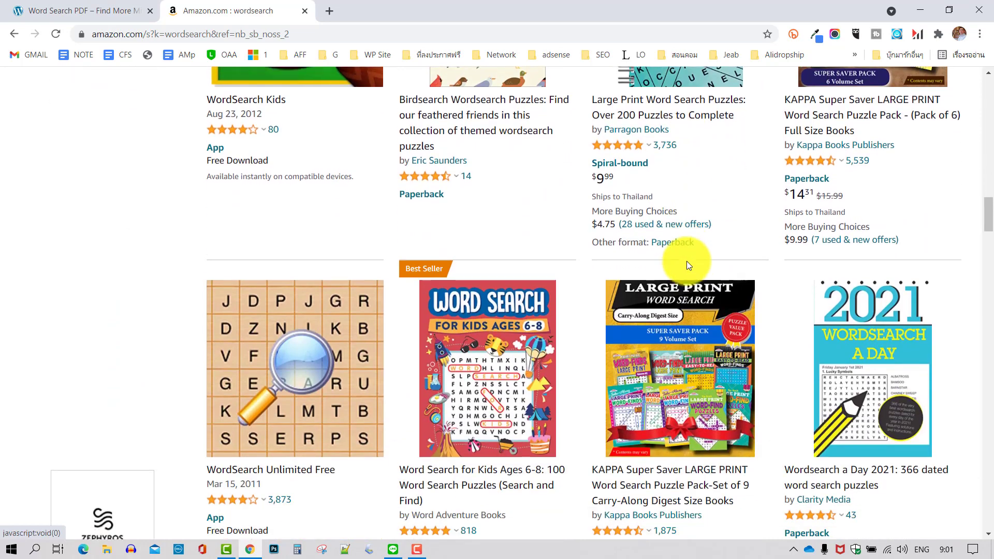
{"action": "scroll", "coordinate": [686, 265], "scroll_direction": "down", "scroll_amount": 4}
{"action": "scroll", "coordinate": [588, 273], "scroll_direction": "down", "scroll_amount": 1}
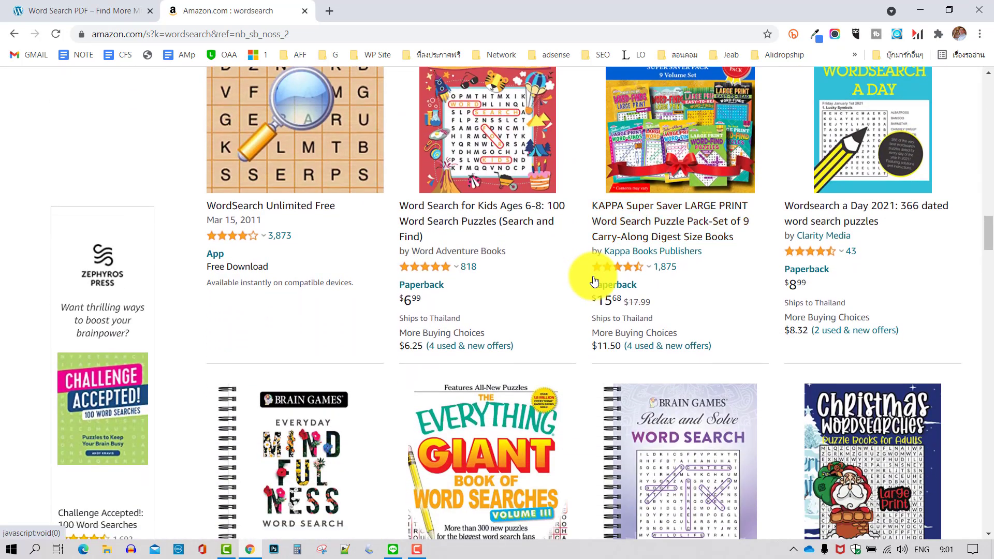
{"action": "scroll", "coordinate": [594, 281], "scroll_direction": "down", "scroll_amount": 1}
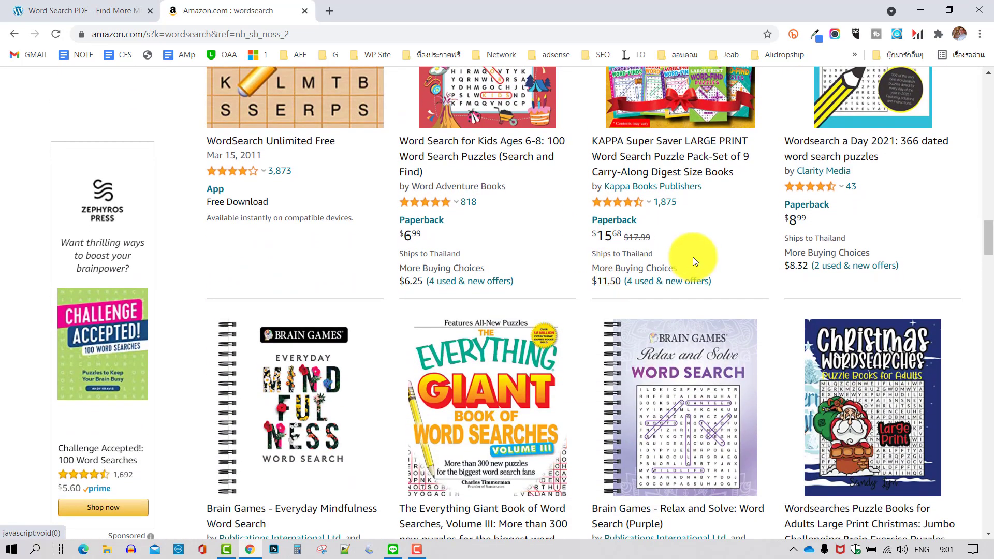
{"action": "scroll", "coordinate": [692, 257], "scroll_direction": "down", "scroll_amount": 2}
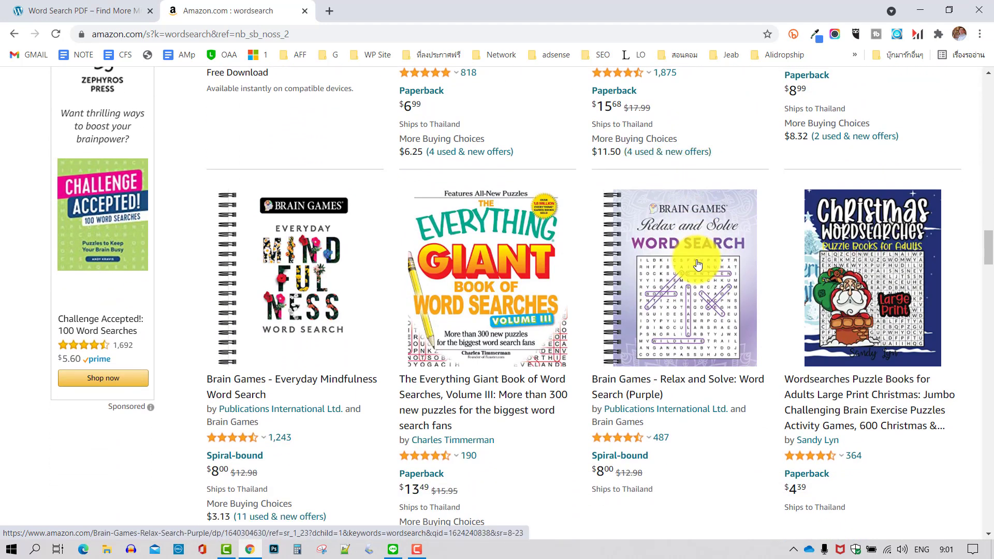
{"action": "scroll", "coordinate": [678, 228], "scroll_direction": "down", "scroll_amount": 2}
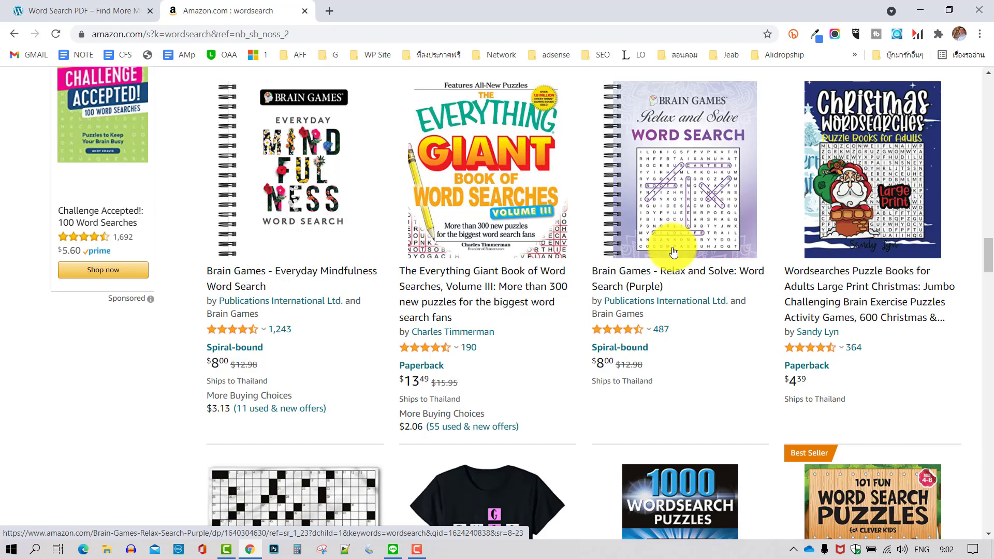
{"action": "scroll", "coordinate": [671, 251], "scroll_direction": "down", "scroll_amount": 5}
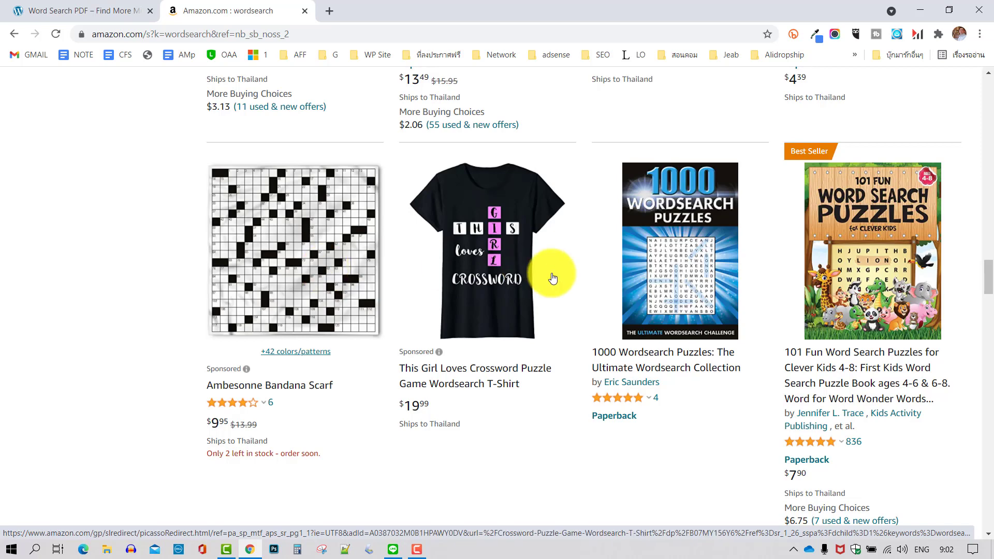
{"action": "scroll", "coordinate": [613, 268], "scroll_direction": "down", "scroll_amount": 5}
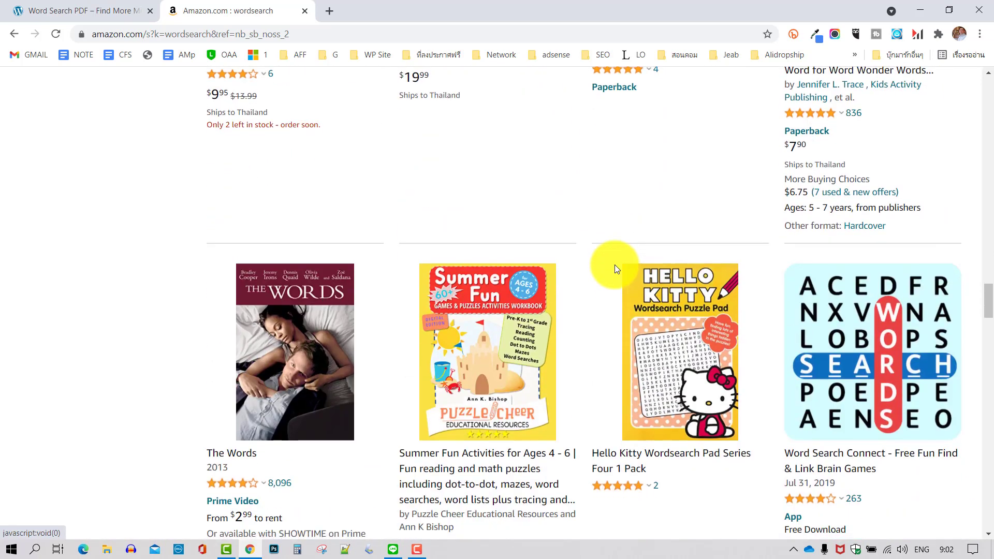
{"action": "scroll", "coordinate": [615, 269], "scroll_direction": "down", "scroll_amount": 3}
{"action": "scroll", "coordinate": [615, 269], "scroll_direction": "down", "scroll_amount": 2}
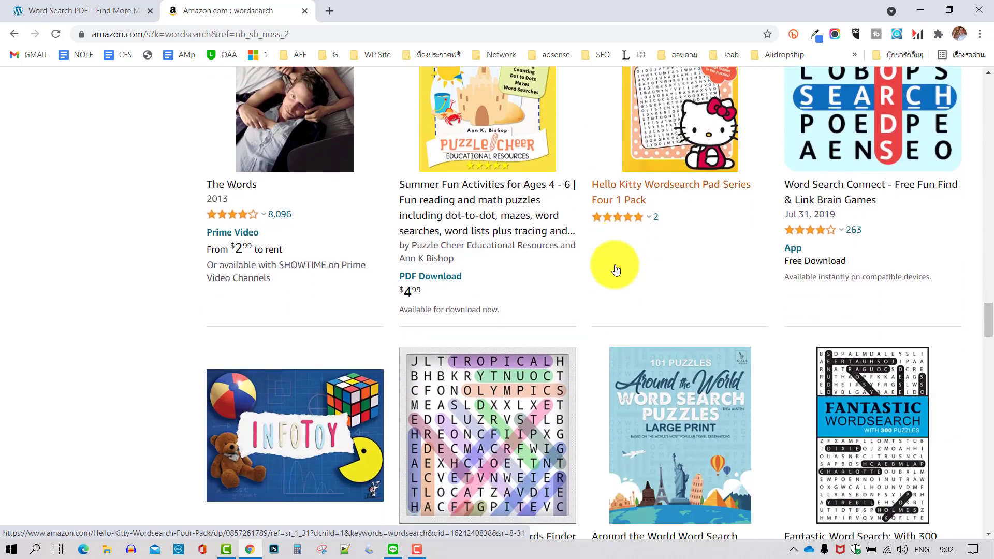
{"action": "scroll", "coordinate": [616, 268], "scroll_direction": "down", "scroll_amount": 3}
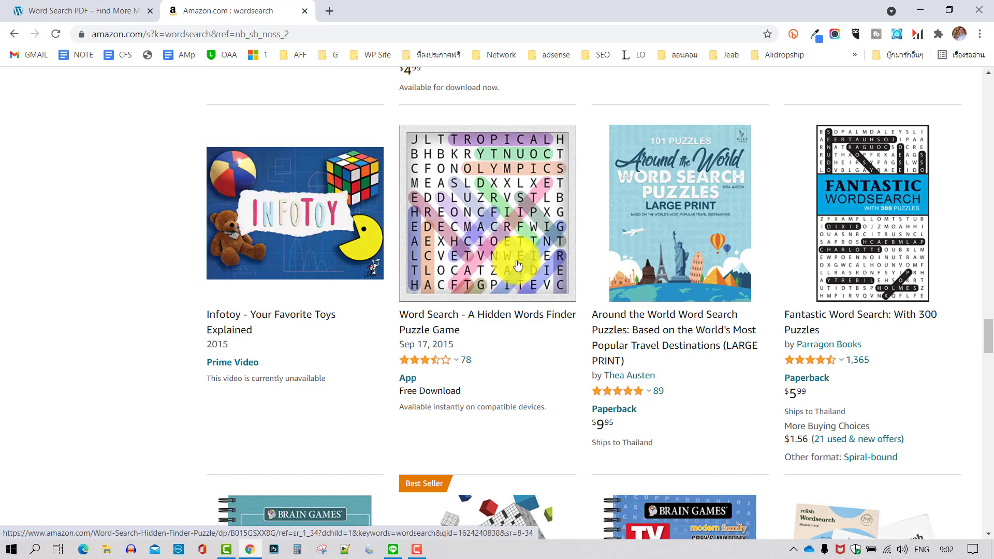
{"action": "left_click", "coordinate": [304, 11]}
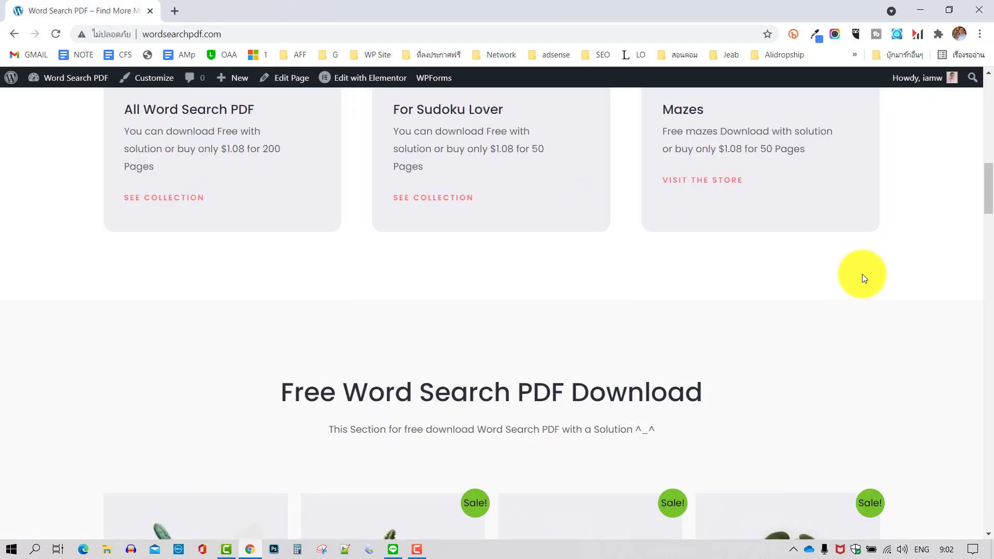
Open the bookmarked Kindle Direct Publishing reports page from the AFF bookmarks in a new tab and switch to it
{"action": "scroll", "coordinate": [863, 278], "scroll_direction": "down", "scroll_amount": 3}
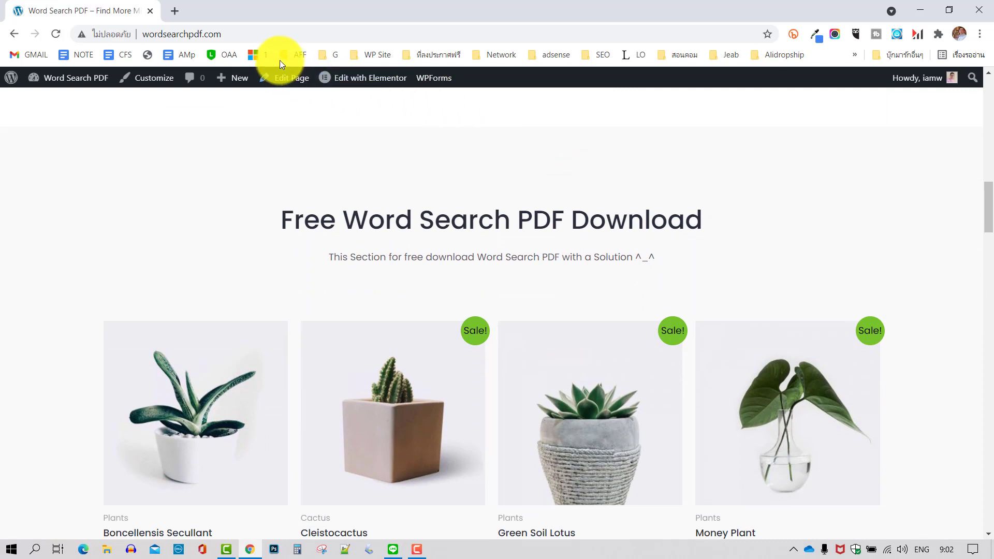
{"action": "left_click", "coordinate": [297, 55]}
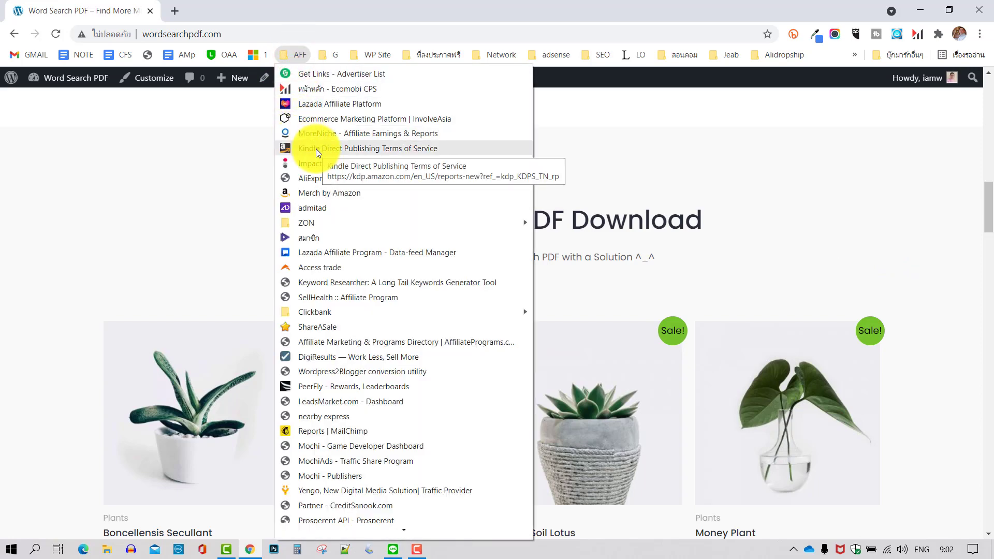
{"action": "right_click", "coordinate": [316, 148]}
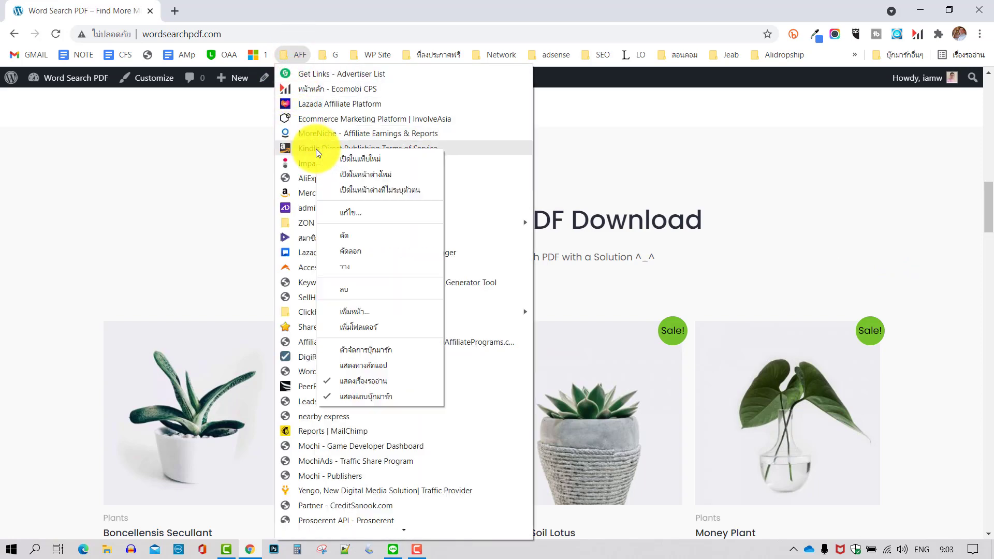
{"action": "left_click", "coordinate": [374, 157]}
{"action": "left_click", "coordinate": [220, 7]}
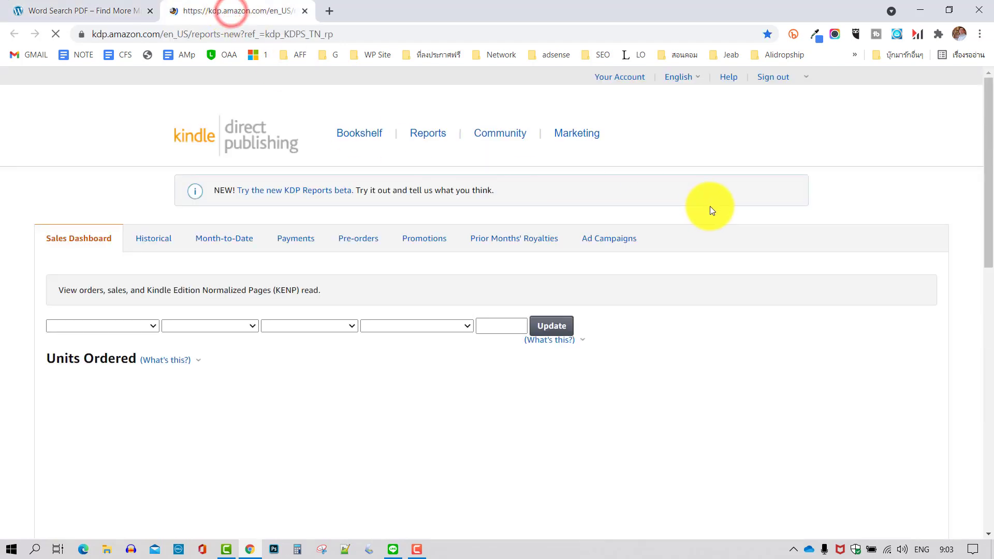
Examine the KDP Sales Dashboard's Units Ordered chart, KENP Read chart and Royalties Earned table by marketplace
{"action": "scroll", "coordinate": [763, 212], "scroll_direction": "down", "scroll_amount": 1}
{"action": "scroll", "coordinate": [807, 219], "scroll_direction": "down", "scroll_amount": 3}
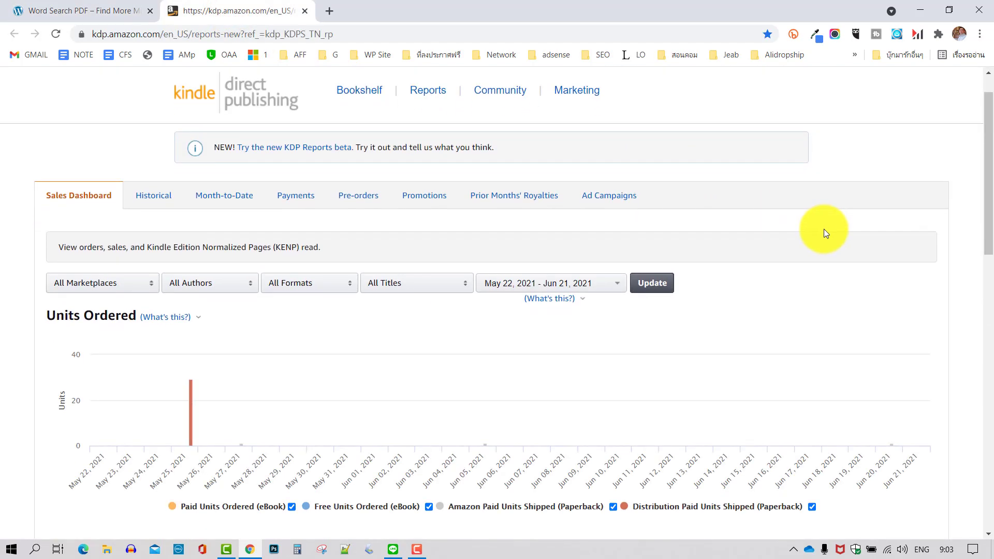
{"action": "scroll", "coordinate": [828, 228], "scroll_direction": "down", "scroll_amount": 1}
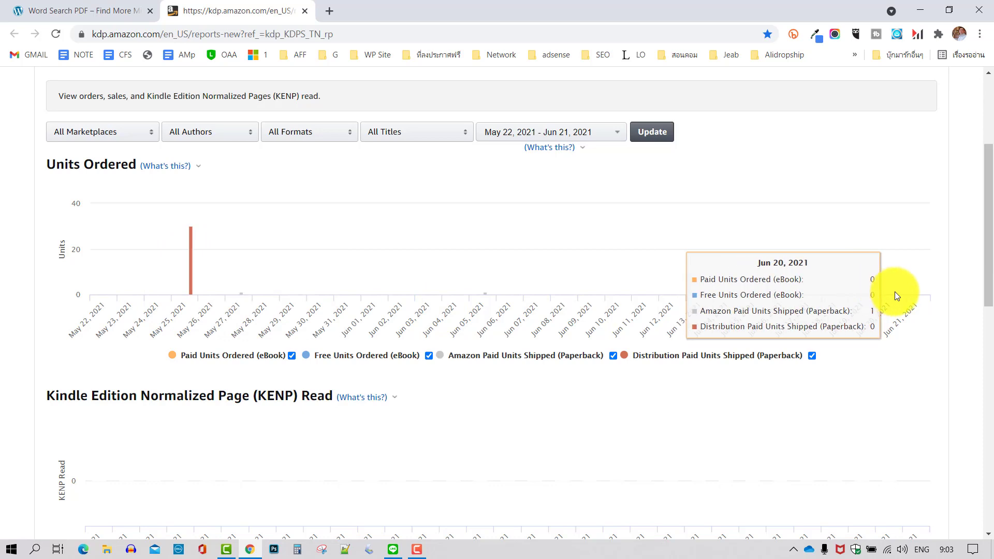
{"action": "scroll", "coordinate": [768, 282], "scroll_direction": "down", "scroll_amount": 1}
{"action": "scroll", "coordinate": [766, 277], "scroll_direction": "down", "scroll_amount": 6}
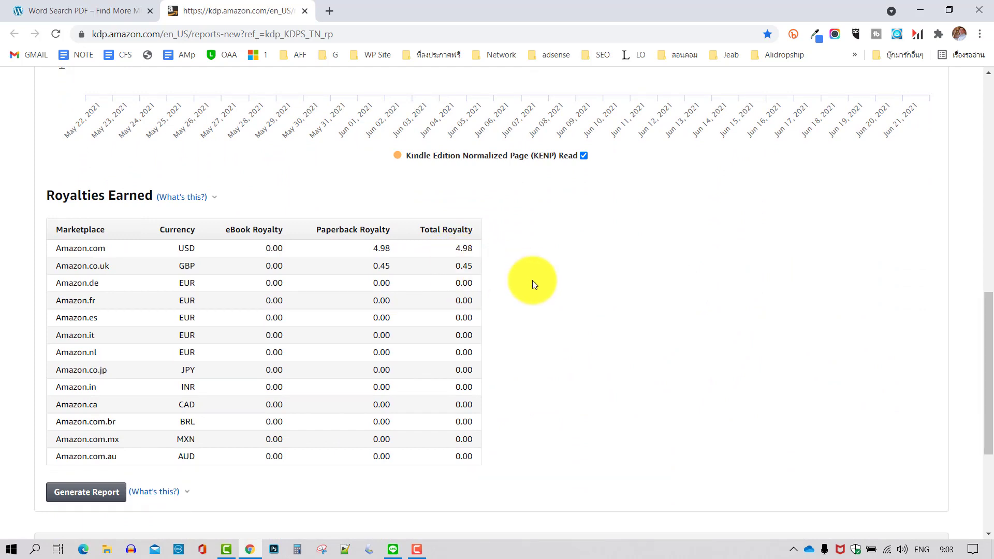
{"action": "scroll", "coordinate": [681, 325], "scroll_direction": "up", "scroll_amount": 8}
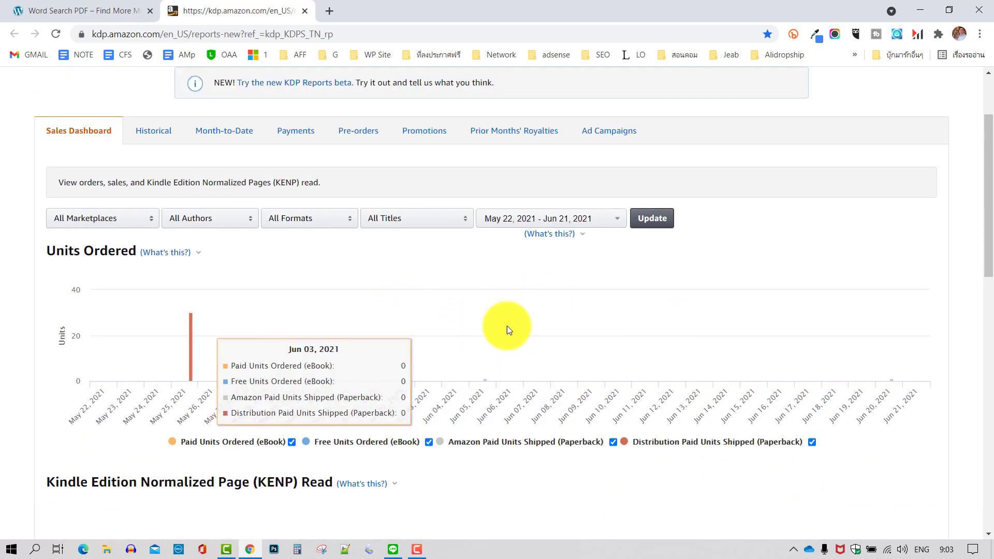
{"action": "scroll", "coordinate": [593, 327], "scroll_direction": "down", "scroll_amount": 5}
{"action": "scroll", "coordinate": [593, 325], "scroll_direction": "down", "scroll_amount": 5}
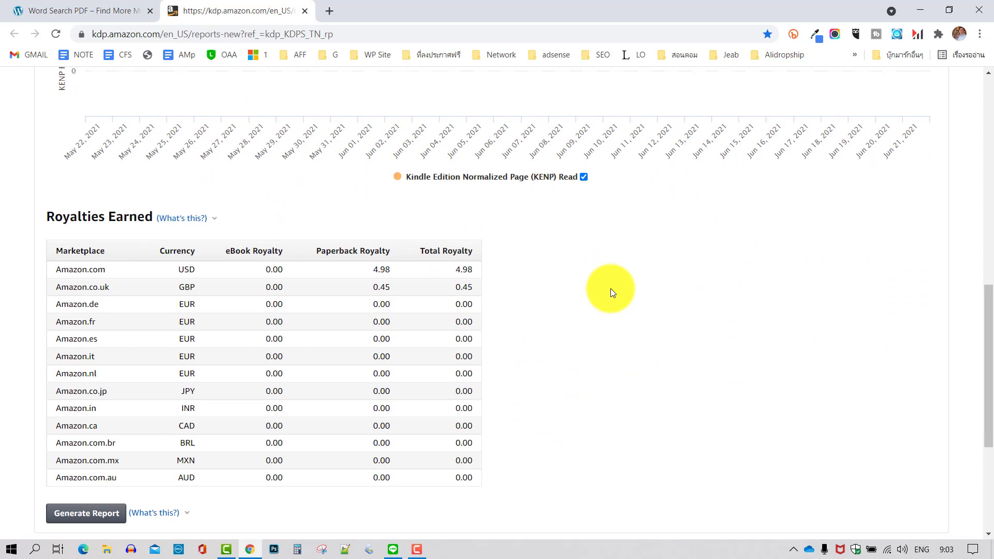
{"action": "scroll", "coordinate": [611, 289], "scroll_direction": "up", "scroll_amount": 6}
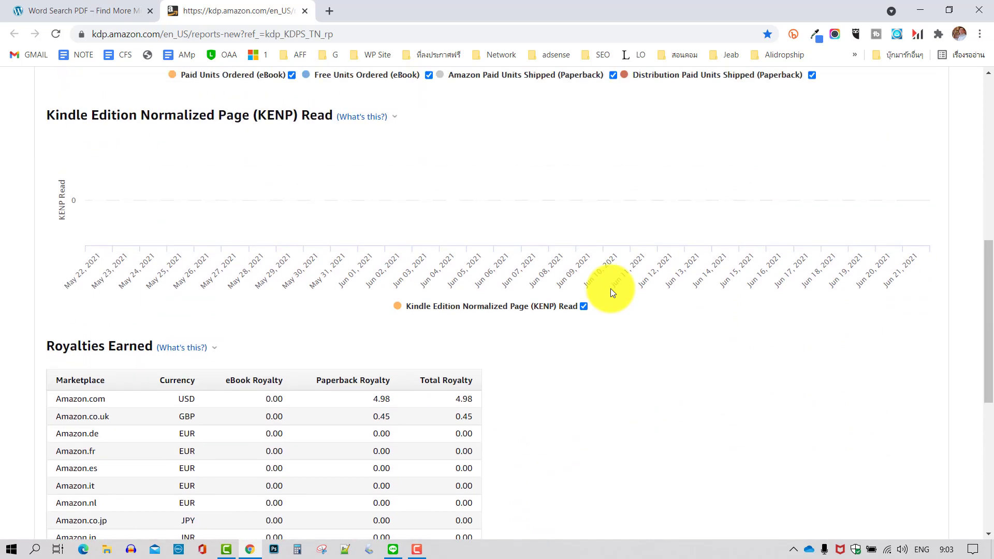
{"action": "scroll", "coordinate": [605, 286], "scroll_direction": "up", "scroll_amount": 4}
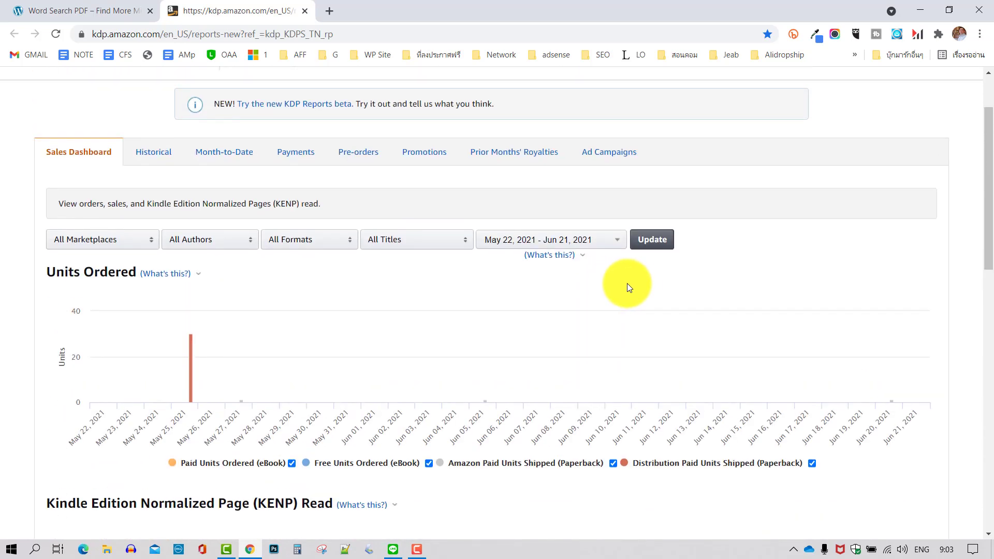
{"action": "scroll", "coordinate": [368, 157], "scroll_direction": "up", "scroll_amount": 2}
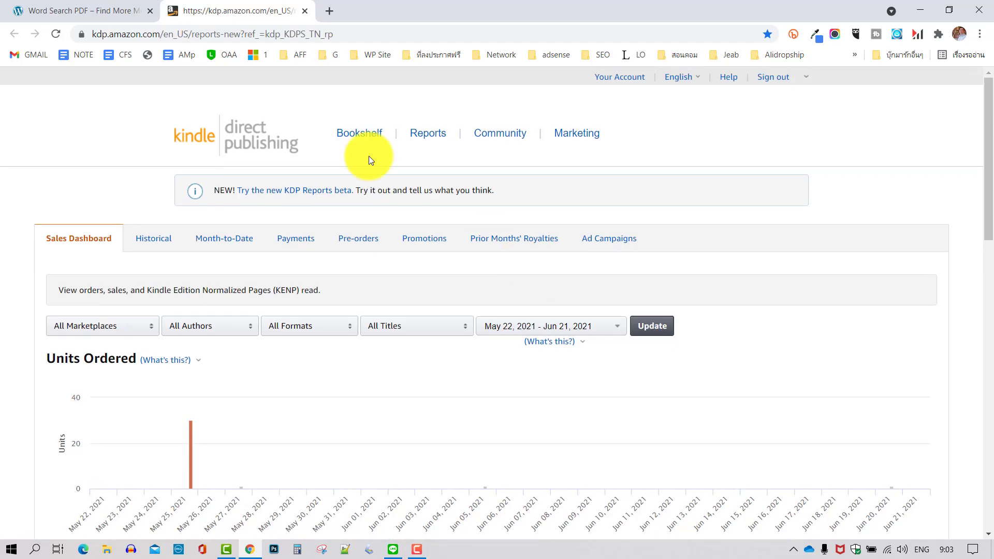
Close the Kindle Direct Publishing tab and review the Word Search PDF homepage's category cards and free download section
{"action": "left_click", "coordinate": [307, 11]}
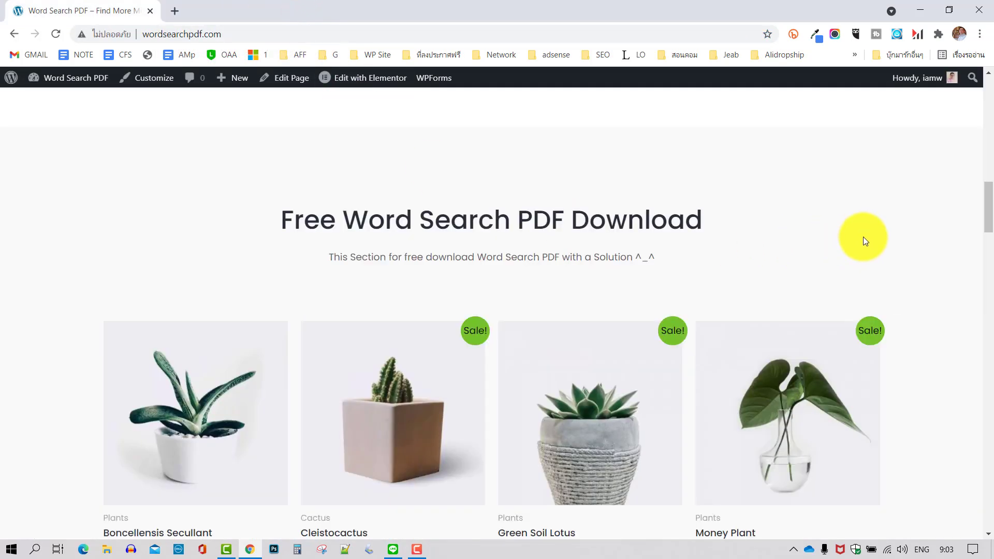
{"action": "scroll", "coordinate": [871, 234], "scroll_direction": "up", "scroll_amount": 3}
{"action": "scroll", "coordinate": [872, 237], "scroll_direction": "up", "scroll_amount": 5}
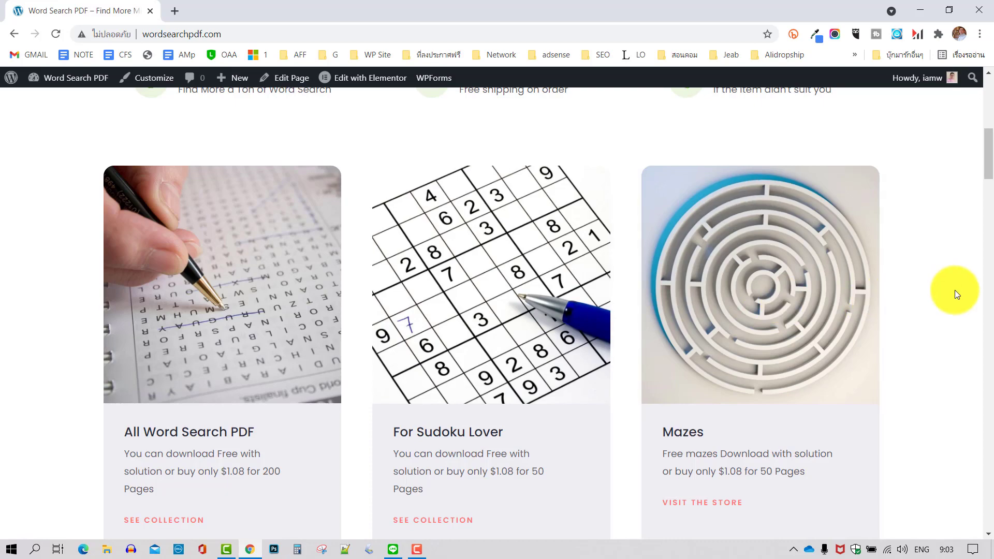
{"action": "scroll", "coordinate": [954, 290], "scroll_direction": "down", "scroll_amount": 4}
{"action": "scroll", "coordinate": [956, 291], "scroll_direction": "down", "scroll_amount": 4}
{"action": "left_click_drag", "start_coordinate": [985, 200], "coordinate": [976, 85]}
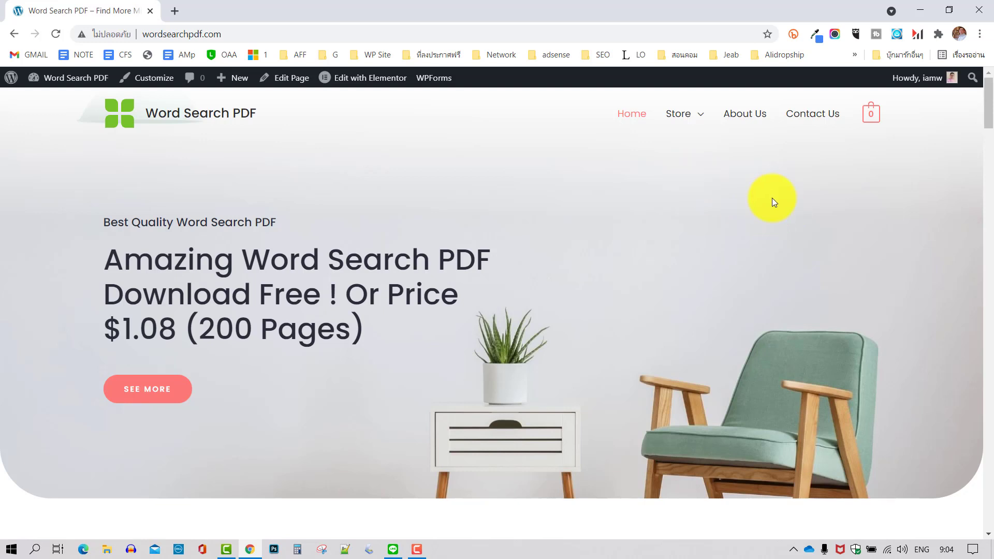
Open the WordPress admin dashboard of the Word Search PDF site
{"action": "mouse_move", "coordinate": [683, 116]}
{"action": "mouse_move", "coordinate": [77, 82]}
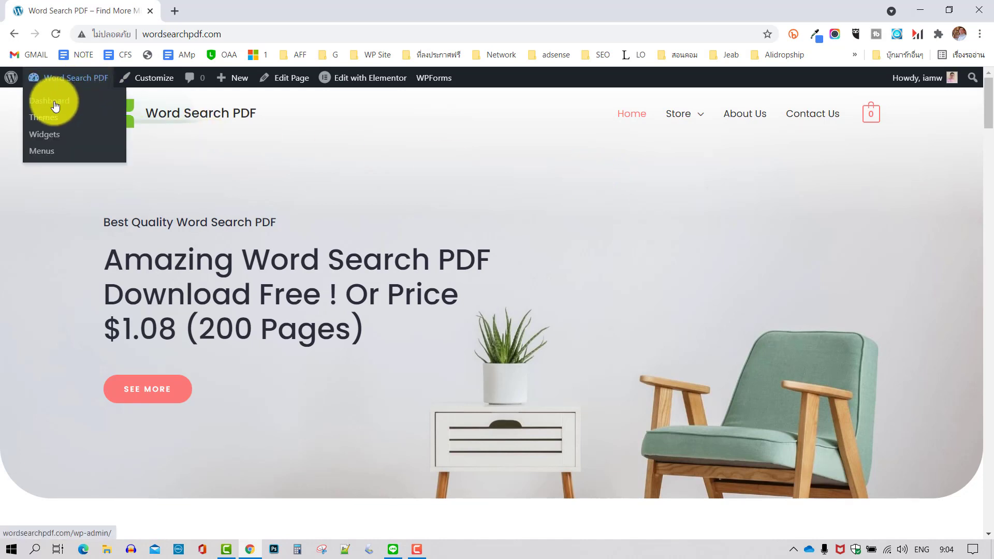
{"action": "left_click", "coordinate": [54, 103]}
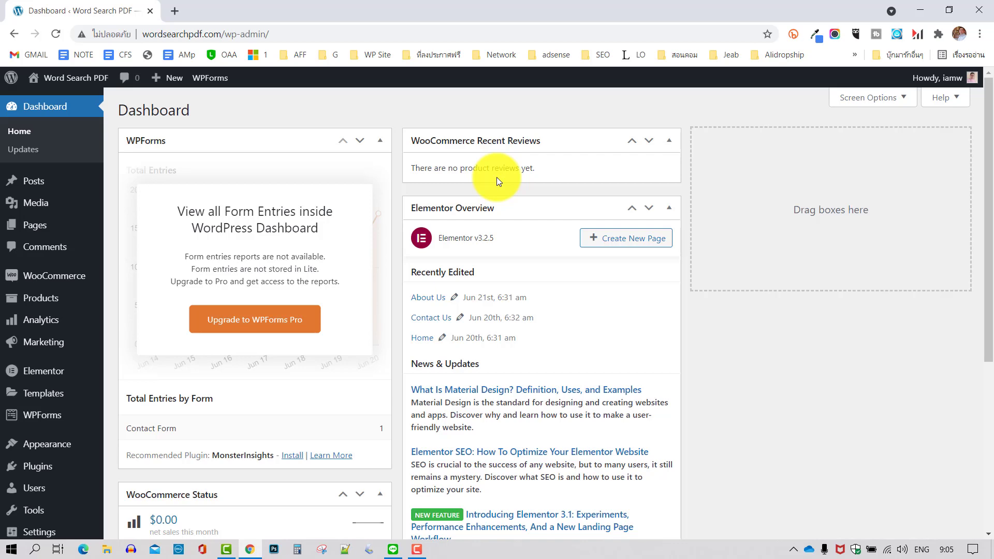
Examine the dashboard's WPForms, Elementor Overview, WooCommerce Status and WooCommerce Recent Reviews boxes
{"action": "scroll", "coordinate": [502, 164], "scroll_direction": "down", "scroll_amount": 3}
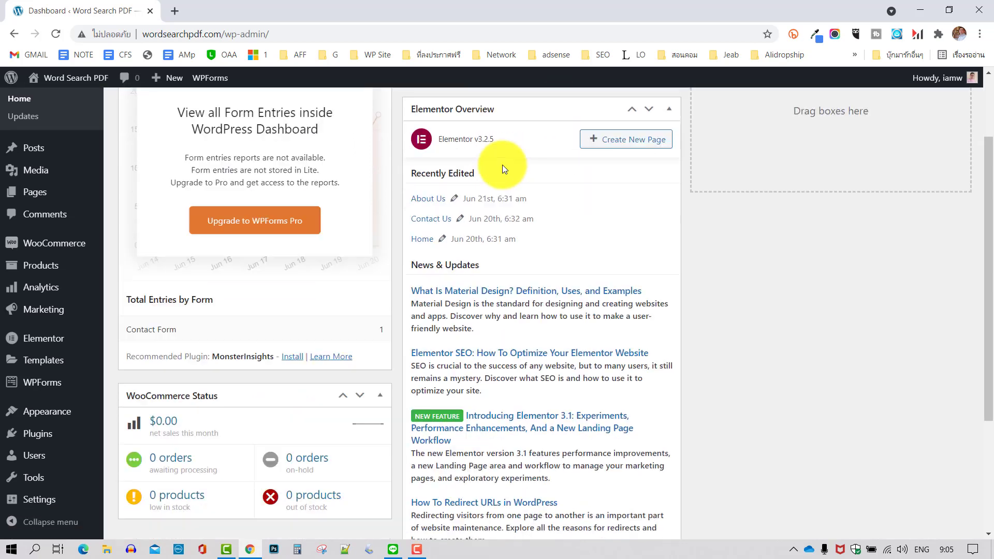
{"action": "scroll", "coordinate": [326, 171], "scroll_direction": "up", "scroll_amount": 3}
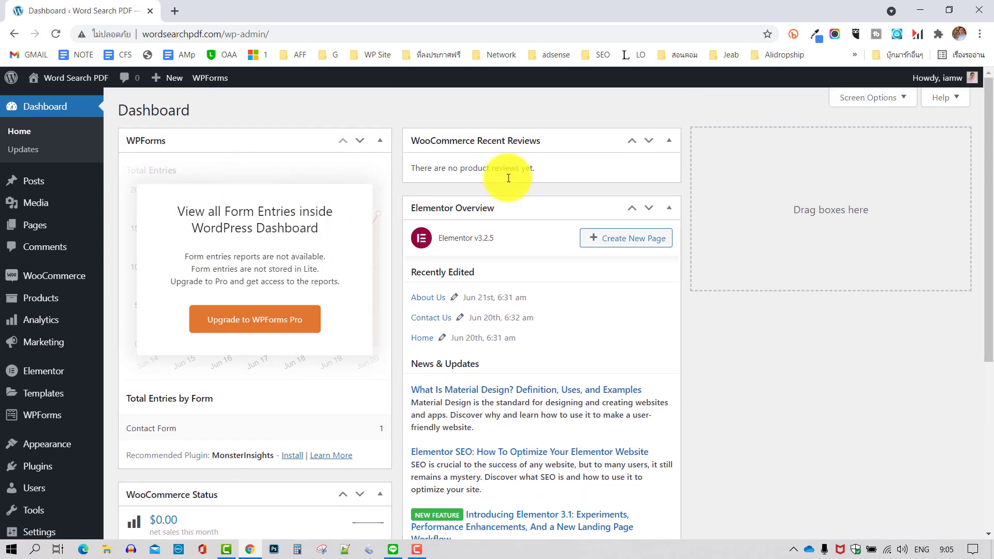
{"action": "scroll", "coordinate": [629, 272], "scroll_direction": "down", "scroll_amount": 3}
{"action": "scroll", "coordinate": [629, 272], "scroll_direction": "up", "scroll_amount": 3}
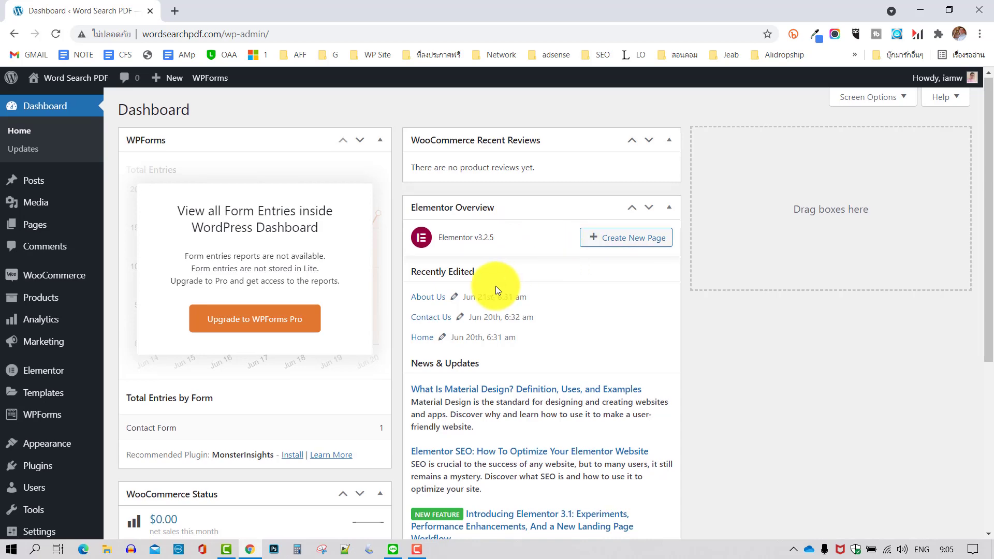
{"action": "scroll", "coordinate": [495, 285], "scroll_direction": "down", "scroll_amount": 2}
{"action": "scroll", "coordinate": [590, 336], "scroll_direction": "down", "scroll_amount": 2}
{"action": "scroll", "coordinate": [589, 334], "scroll_direction": "up", "scroll_amount": 4}
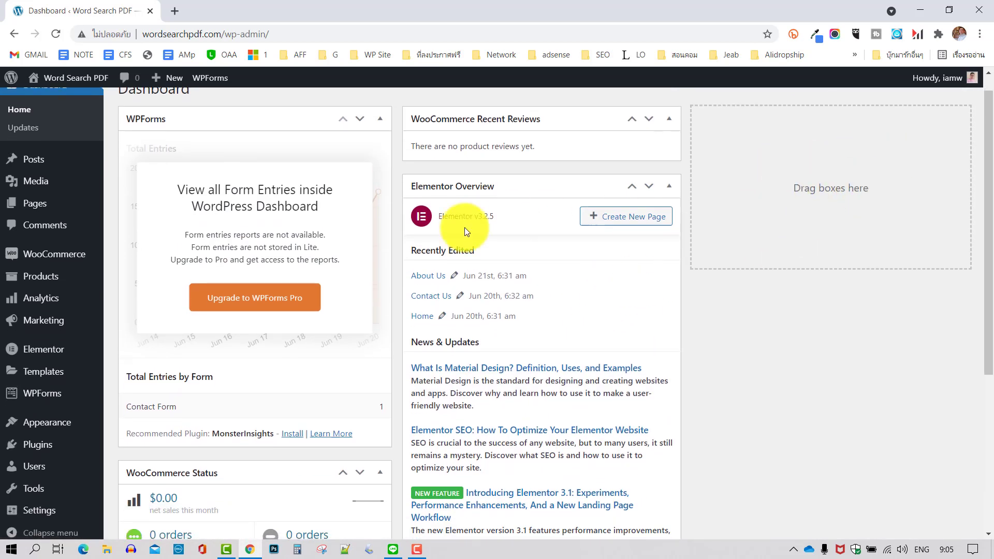
{"action": "scroll", "coordinate": [423, 245], "scroll_direction": "down", "scroll_amount": 3}
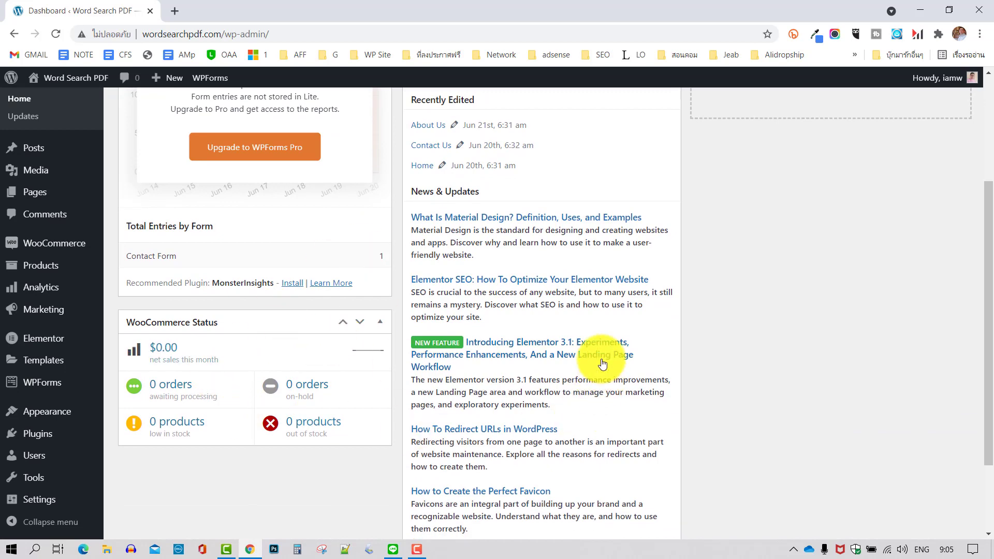
{"action": "scroll", "coordinate": [602, 363], "scroll_direction": "up", "scroll_amount": 3}
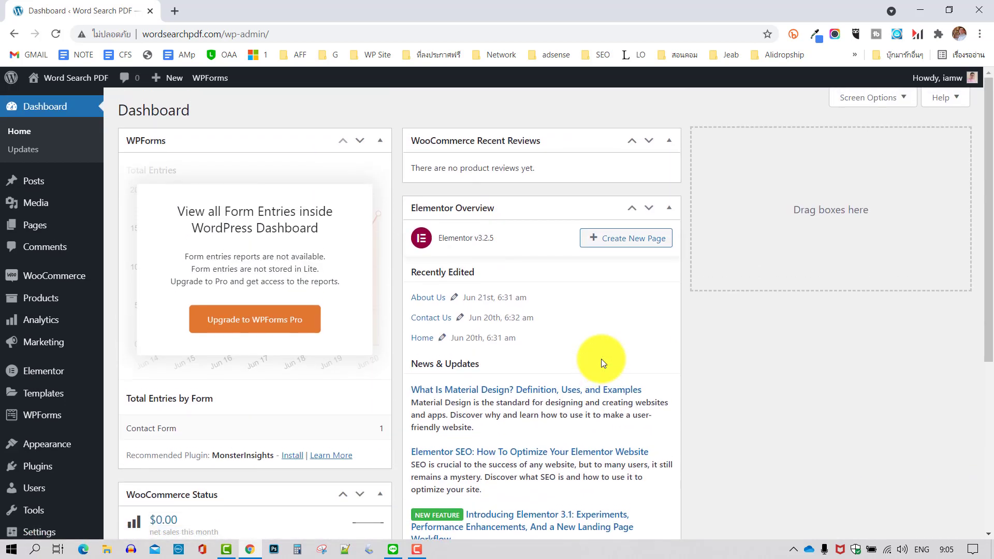
Hide the WPForms and Elementor Overview boxes from the dashboard and close the screen options
{"action": "left_click", "coordinate": [902, 98]}
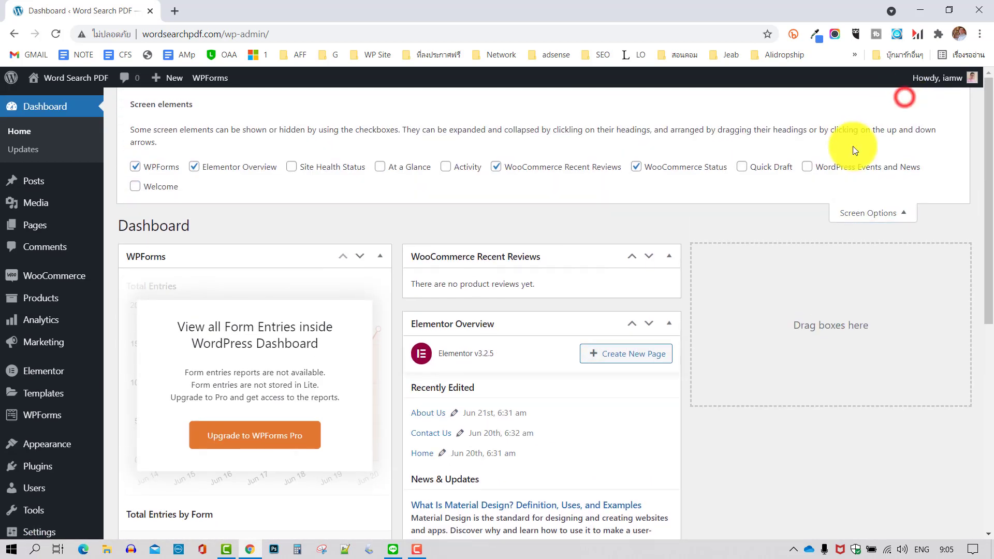
{"action": "left_click", "coordinate": [135, 167]}
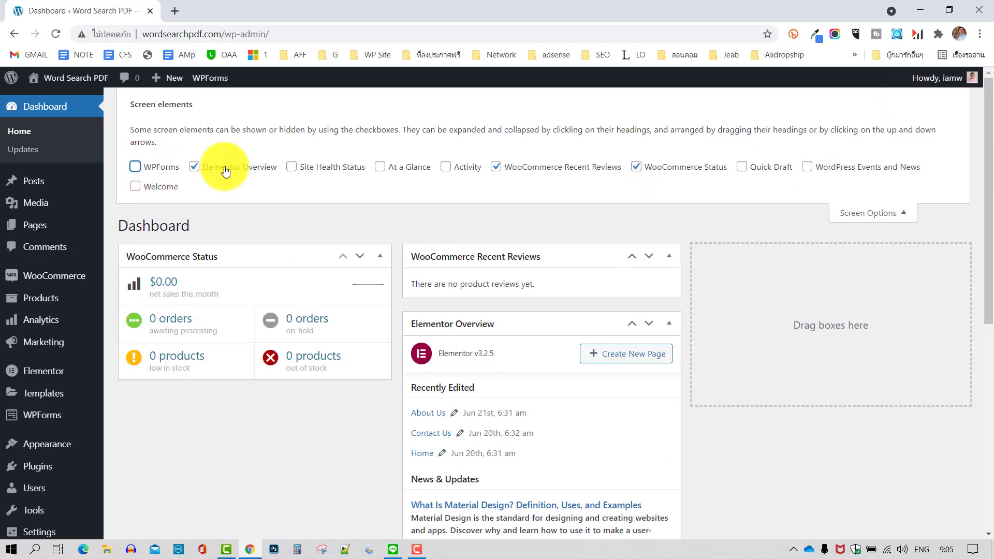
{"action": "left_click", "coordinate": [225, 171]}
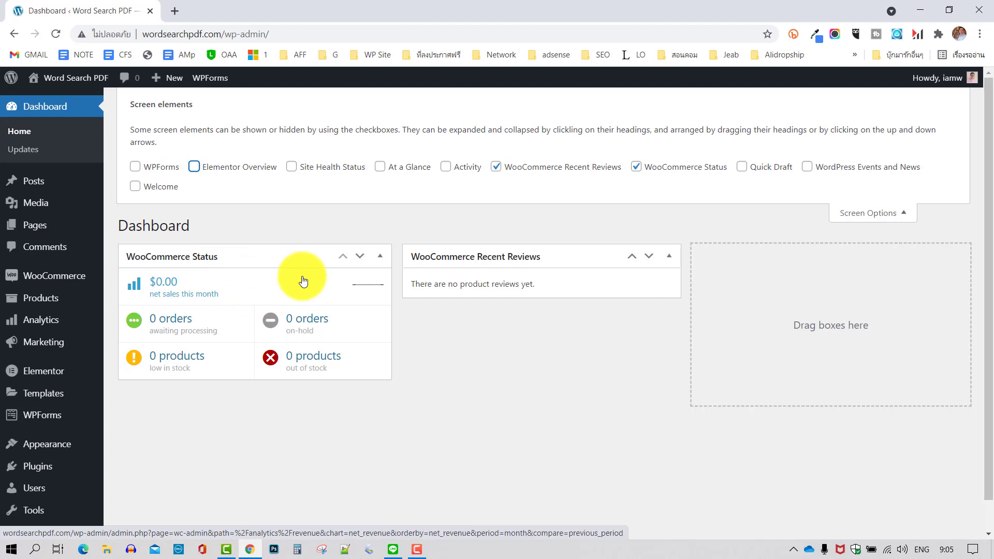
{"action": "left_click", "coordinate": [902, 212]}
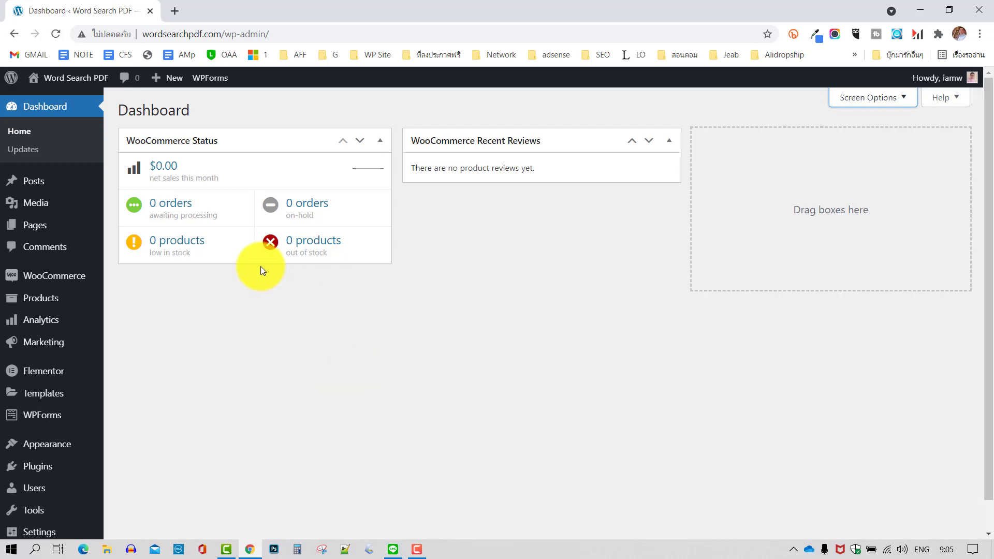
Open the live Word Search PDF site in a new tab and view the sample plant products on its homepage
{"action": "mouse_move", "coordinate": [39, 305]}
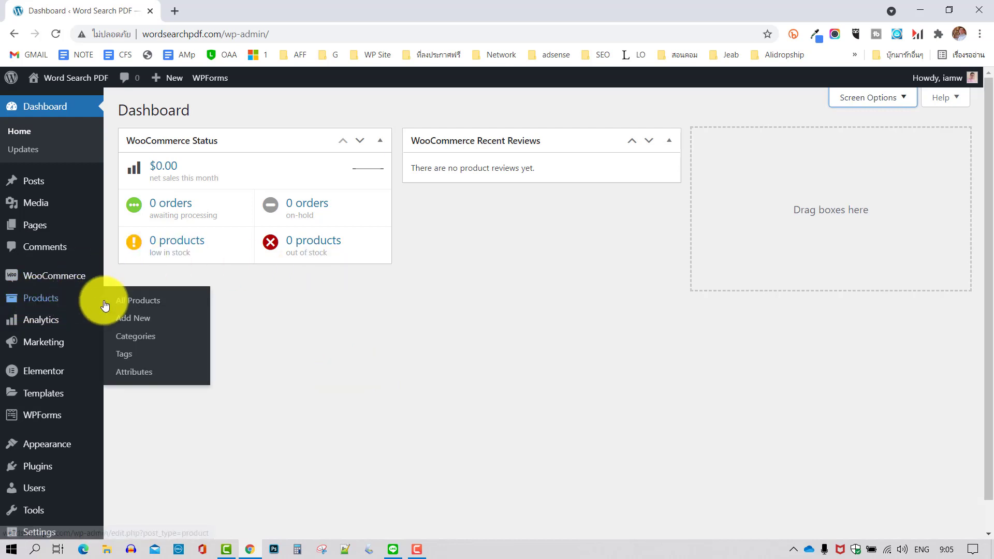
{"action": "mouse_move", "coordinate": [56, 82]}
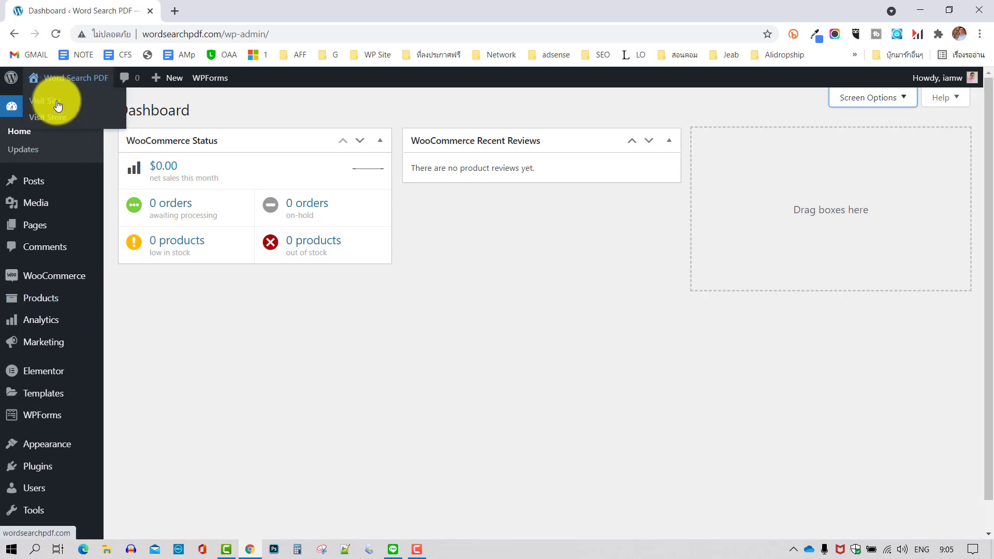
{"action": "right_click", "coordinate": [79, 110]}
{"action": "left_click", "coordinate": [83, 111]}
{"action": "left_click", "coordinate": [250, 9]}
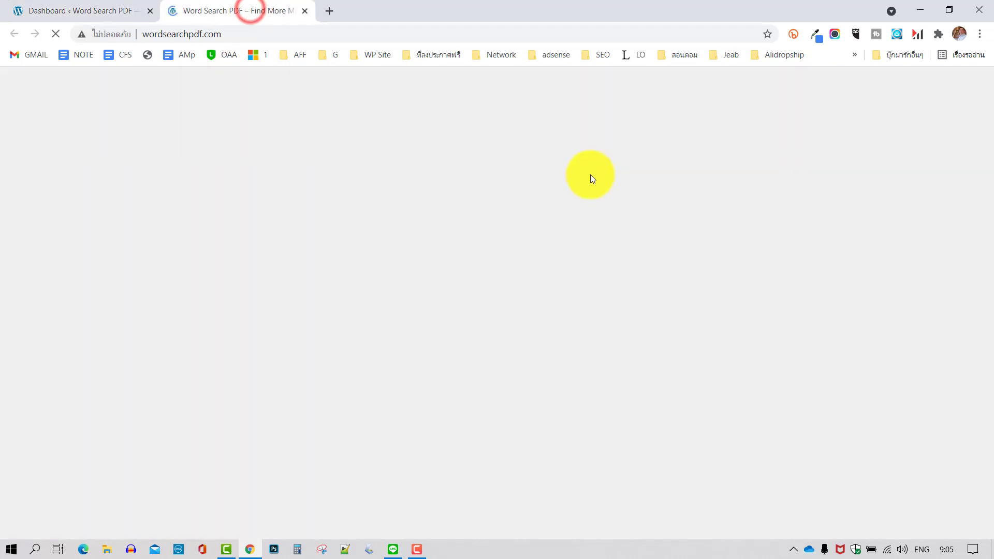
{"action": "scroll", "coordinate": [704, 228], "scroll_direction": "down", "scroll_amount": 15}
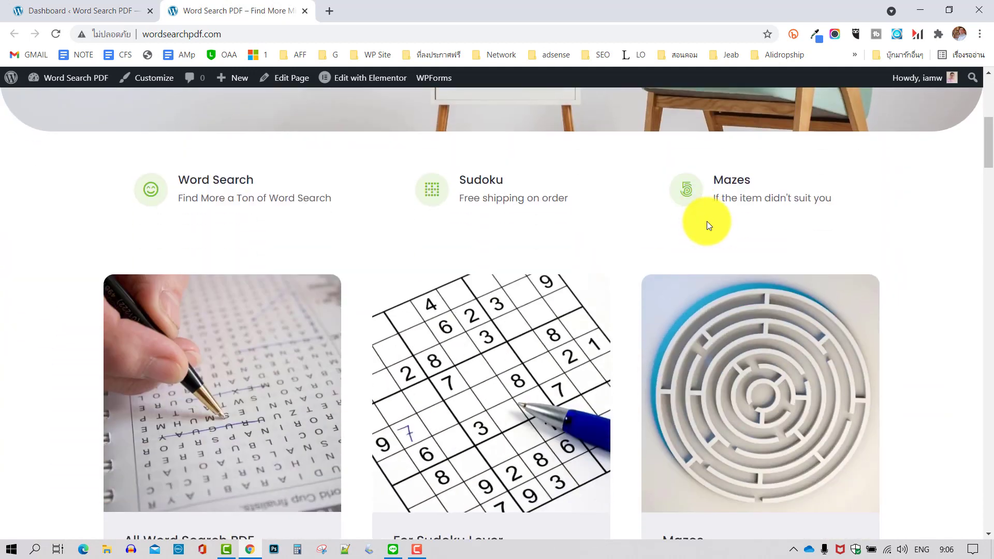
{"action": "scroll", "coordinate": [707, 222], "scroll_direction": "down", "scroll_amount": 3}
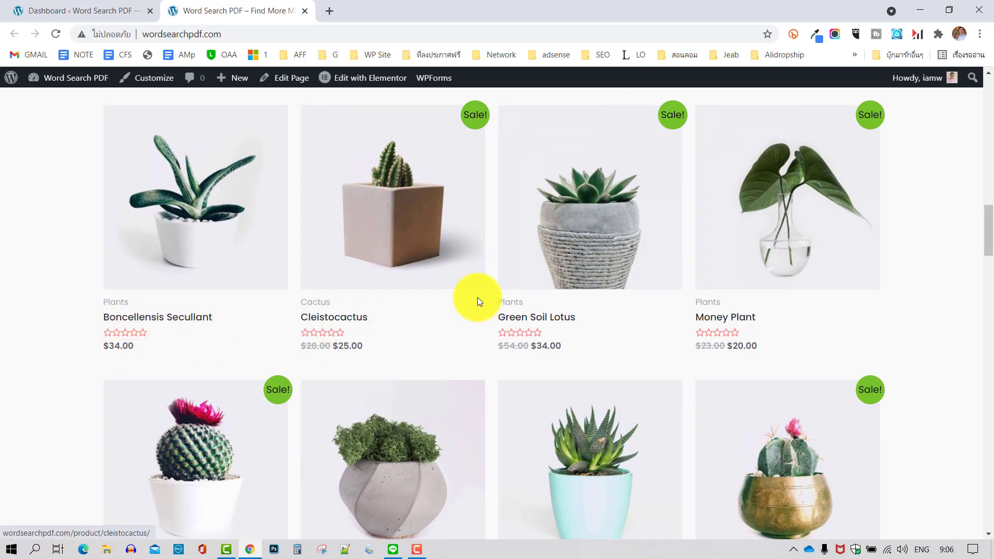
Return to the dashboard tab and open the list of all WooCommerce products
{"action": "left_click", "coordinate": [95, 12]}
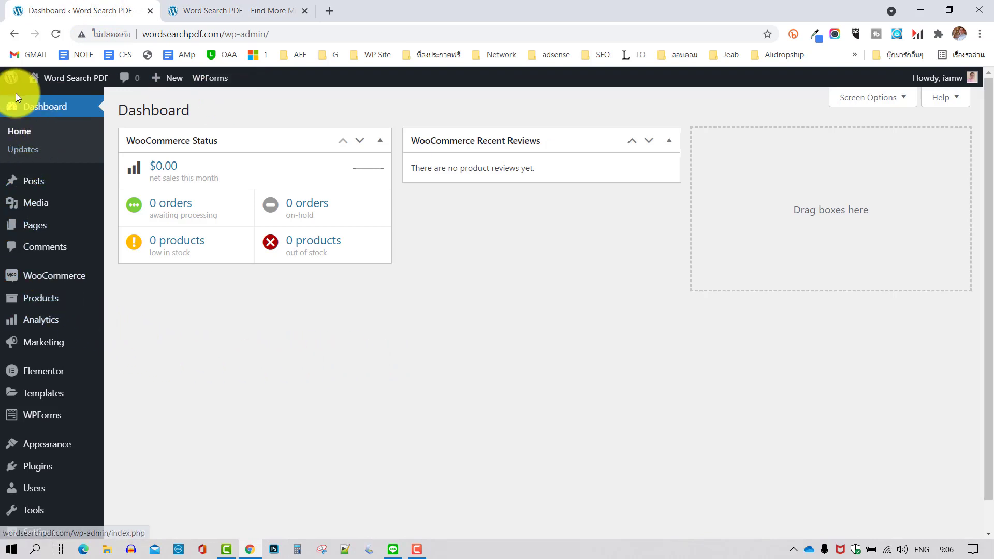
{"action": "mouse_move", "coordinate": [33, 304]}
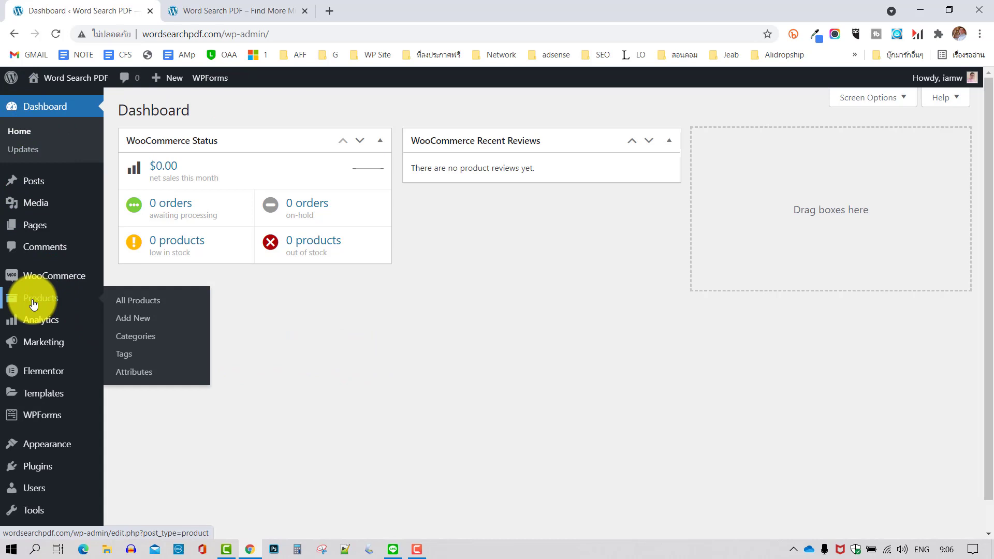
{"action": "left_click", "coordinate": [35, 304]}
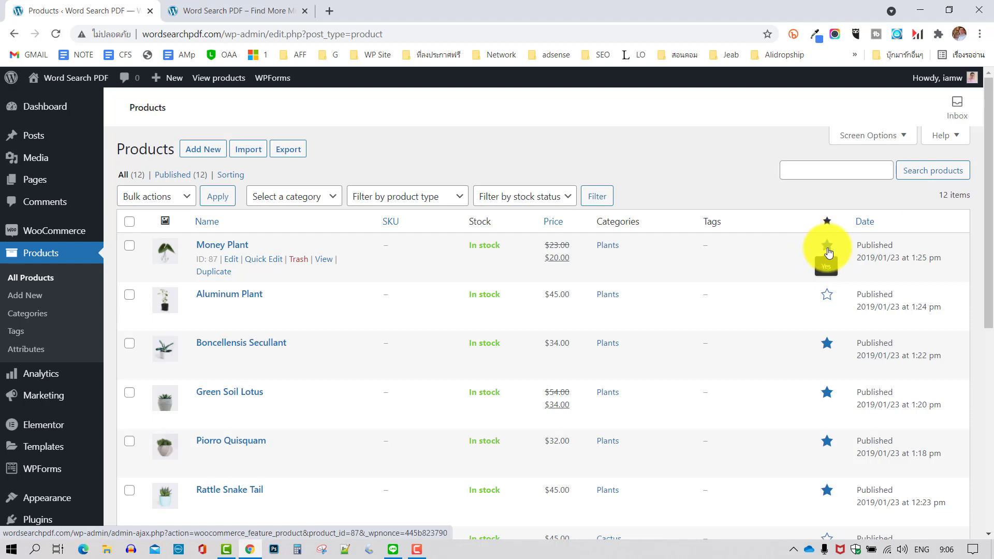
Compare the plants in the homepage's Free Word Search PDF Download section with the featured products in the admin product list
{"action": "left_click", "coordinate": [263, 14]}
{"action": "scroll", "coordinate": [176, 327], "scroll_direction": "up", "scroll_amount": 4}
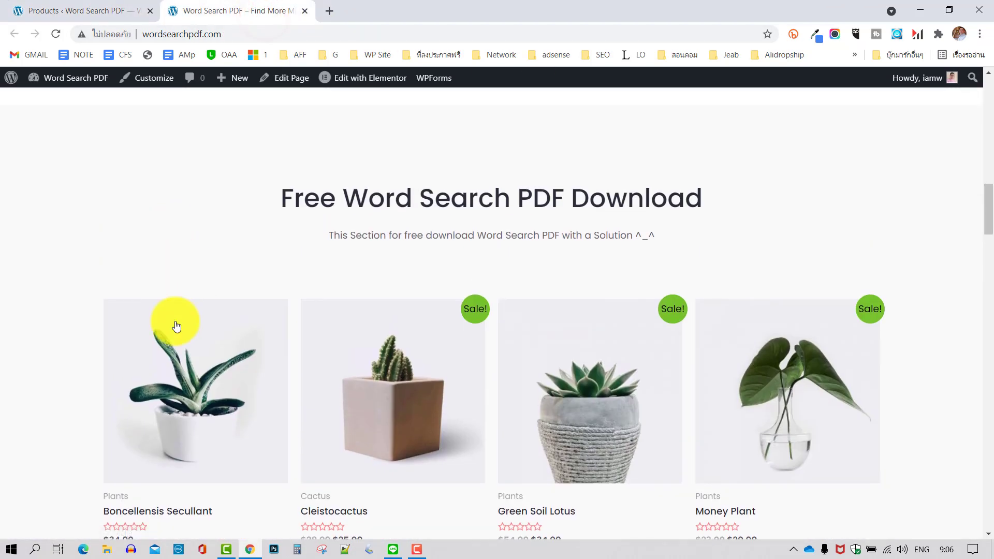
{"action": "scroll", "coordinate": [176, 326], "scroll_direction": "down", "scroll_amount": 3}
{"action": "left_click", "coordinate": [103, 13]}
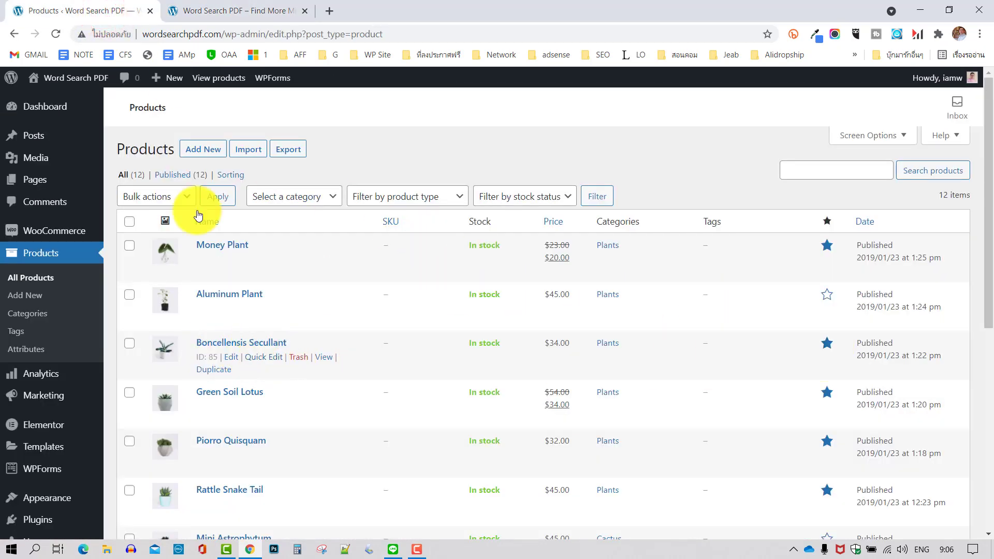
{"action": "left_click", "coordinate": [223, 11]}
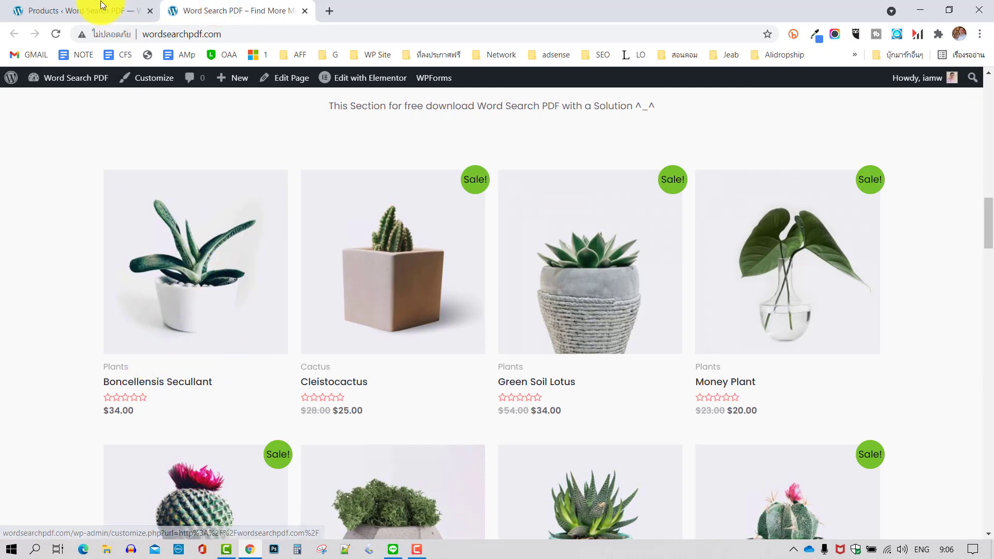
{"action": "left_click", "coordinate": [85, 12]}
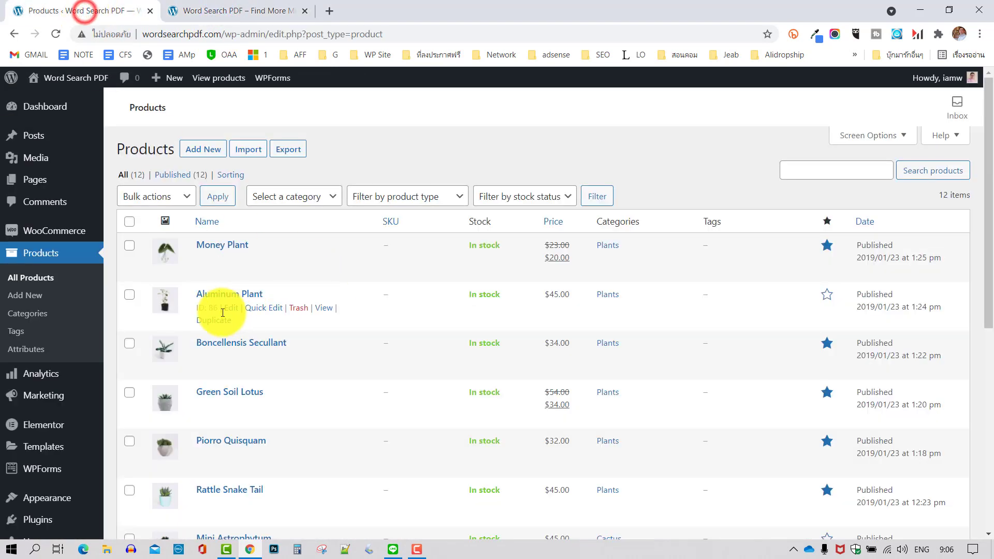
Remove the featured mark from Boncellensis Secullant and reload the homepage to check its product section
{"action": "left_click", "coordinate": [828, 347]}
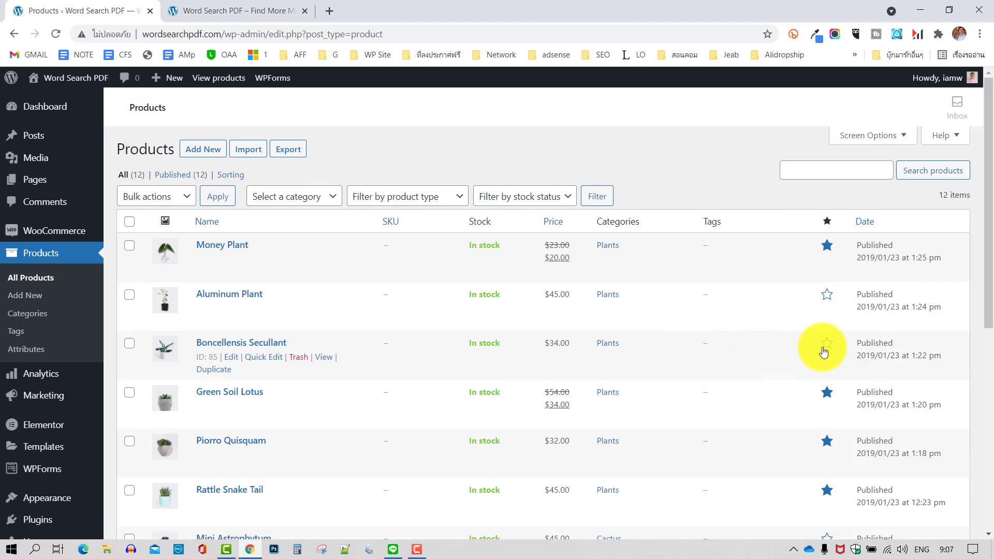
{"action": "left_click", "coordinate": [242, 11]}
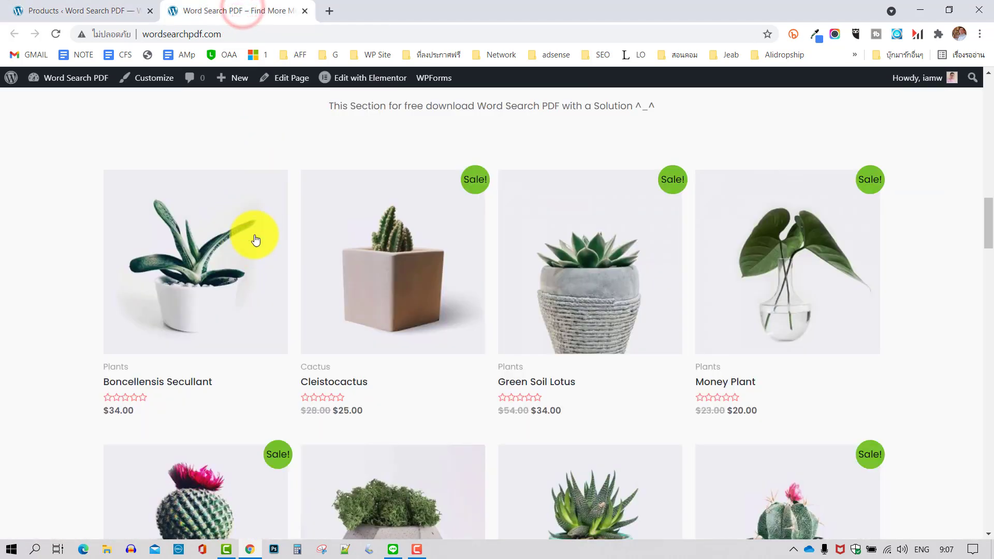
{"action": "left_click", "coordinate": [55, 34]}
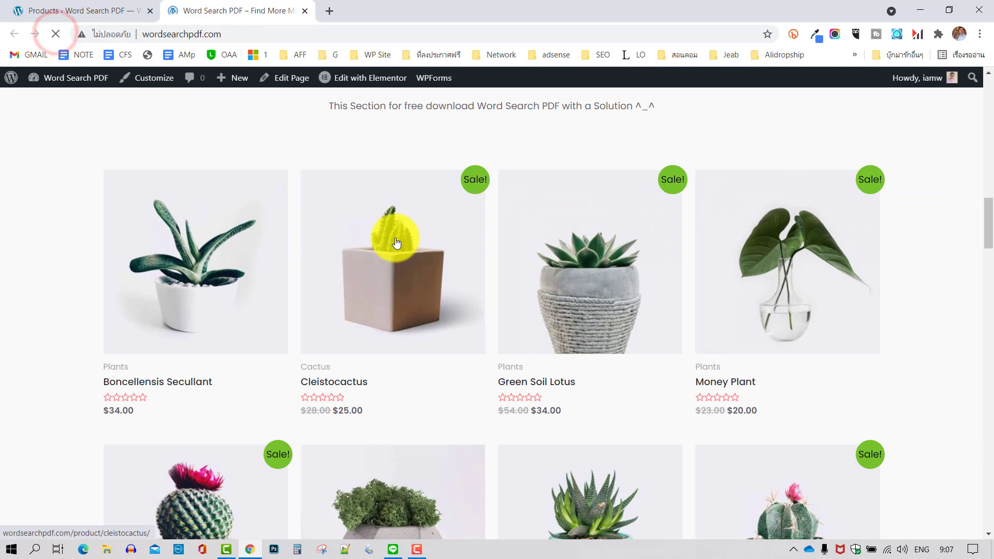
{"action": "scroll", "coordinate": [652, 273], "scroll_direction": "down", "scroll_amount": 2}
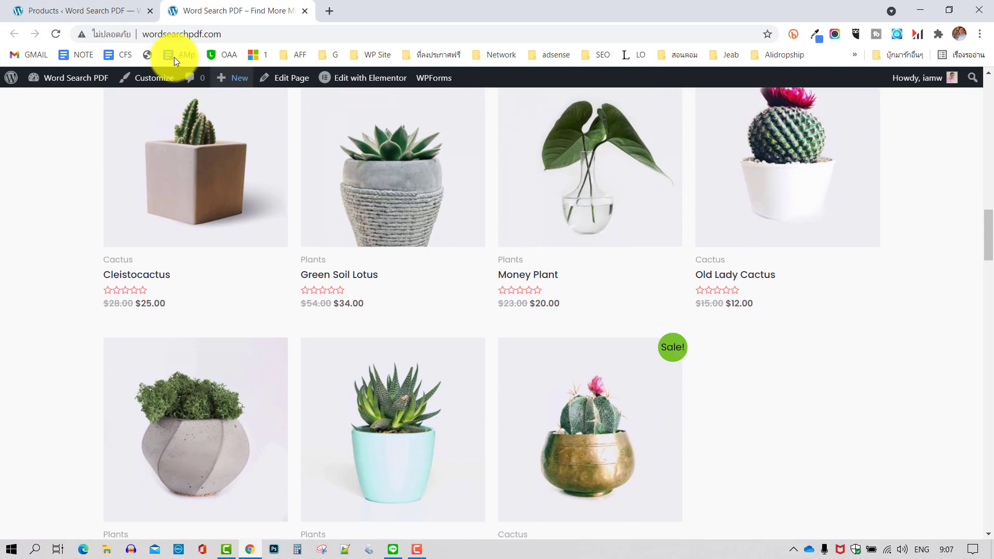
Check the reloaded homepage products against the featured marks throughout the admin product list
{"action": "left_click", "coordinate": [91, 10]}
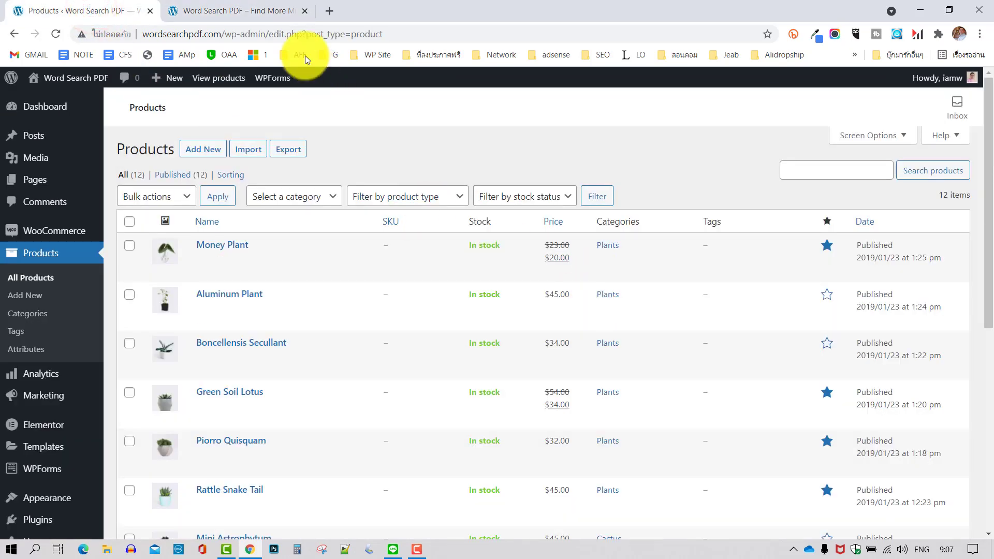
{"action": "left_click", "coordinate": [272, 11]}
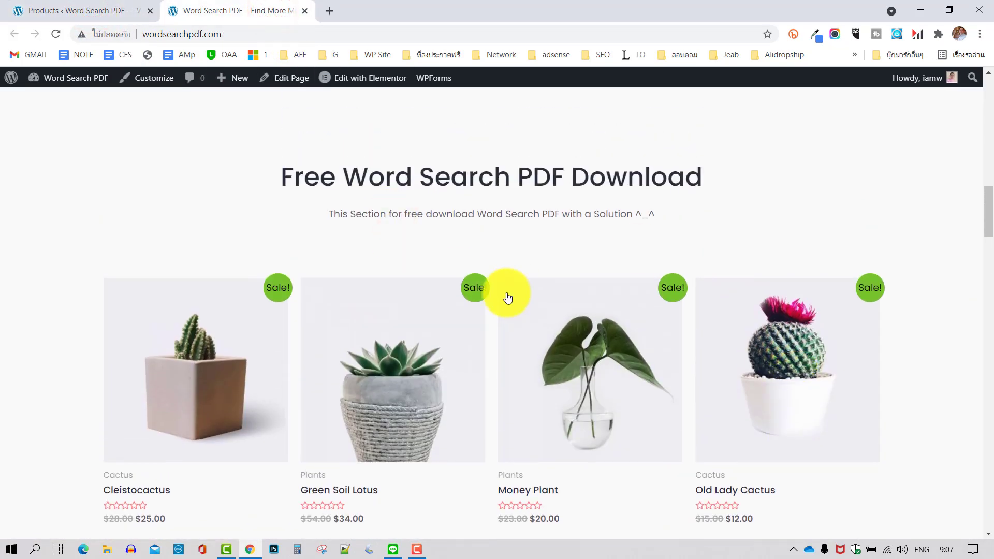
{"action": "left_click", "coordinate": [106, 11]}
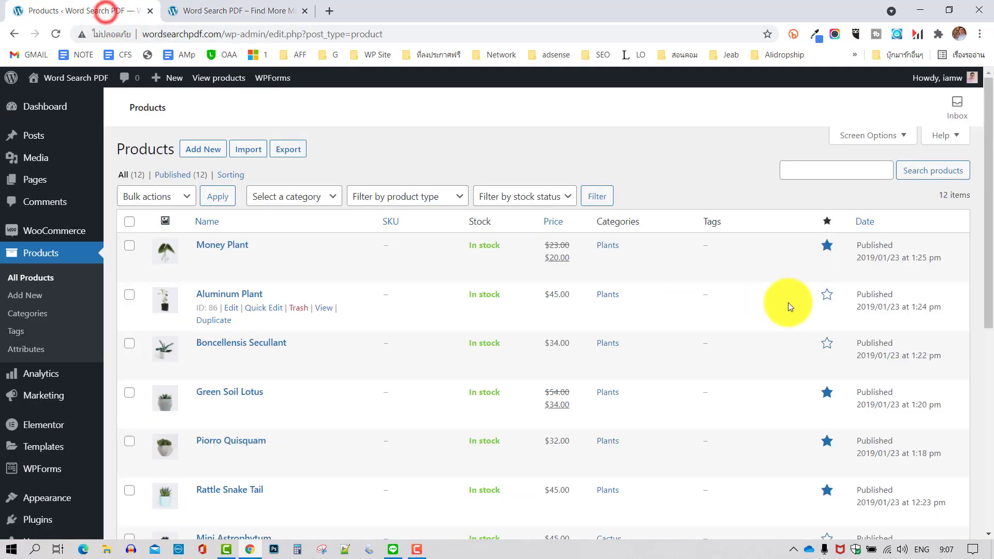
{"action": "scroll", "coordinate": [787, 303], "scroll_direction": "down", "scroll_amount": 2}
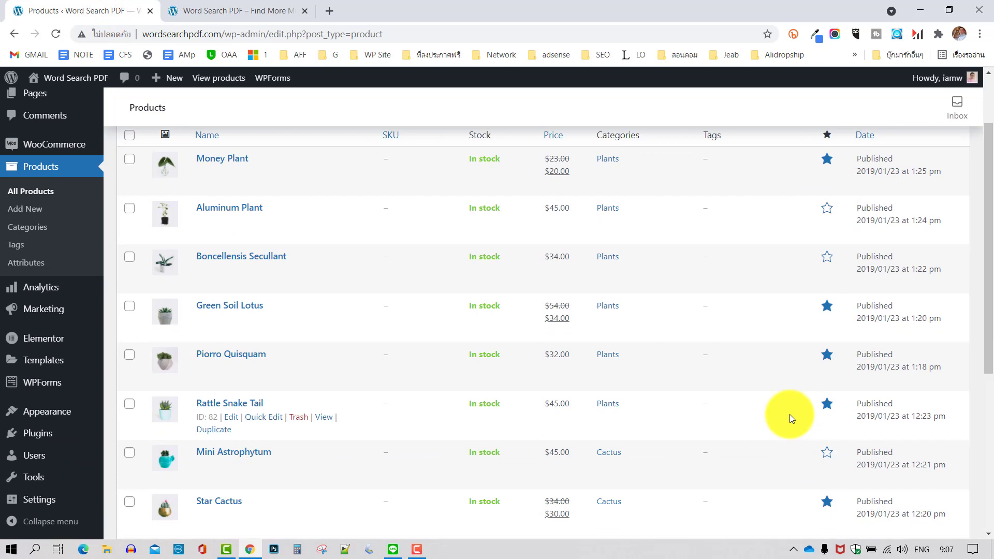
Open the product categories and rename the Uncategorized category to Word Search PDF Free
{"action": "scroll", "coordinate": [762, 418], "scroll_direction": "up", "scroll_amount": 2}
{"action": "mouse_move", "coordinate": [80, 230]}
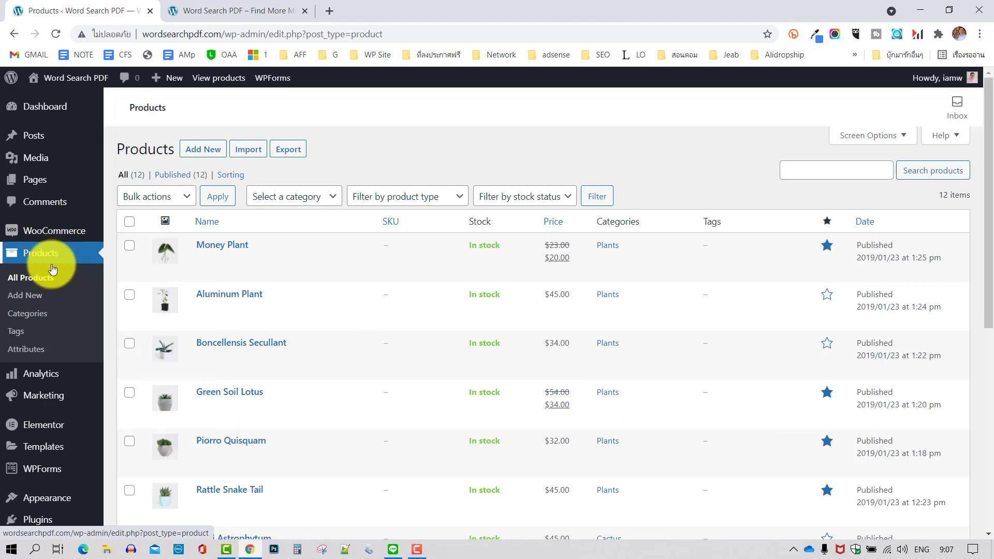
{"action": "left_click", "coordinate": [26, 321]}
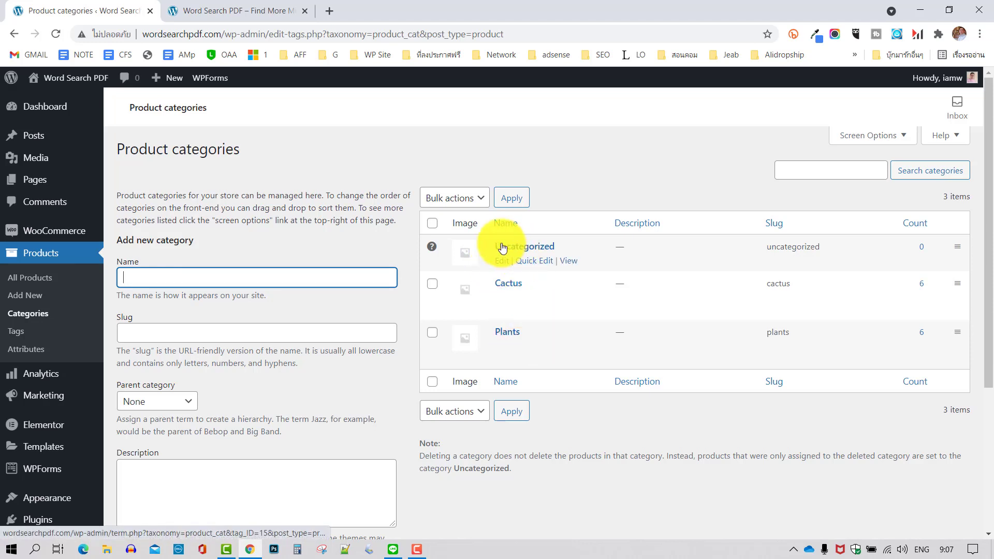
{"action": "left_click", "coordinate": [500, 261]}
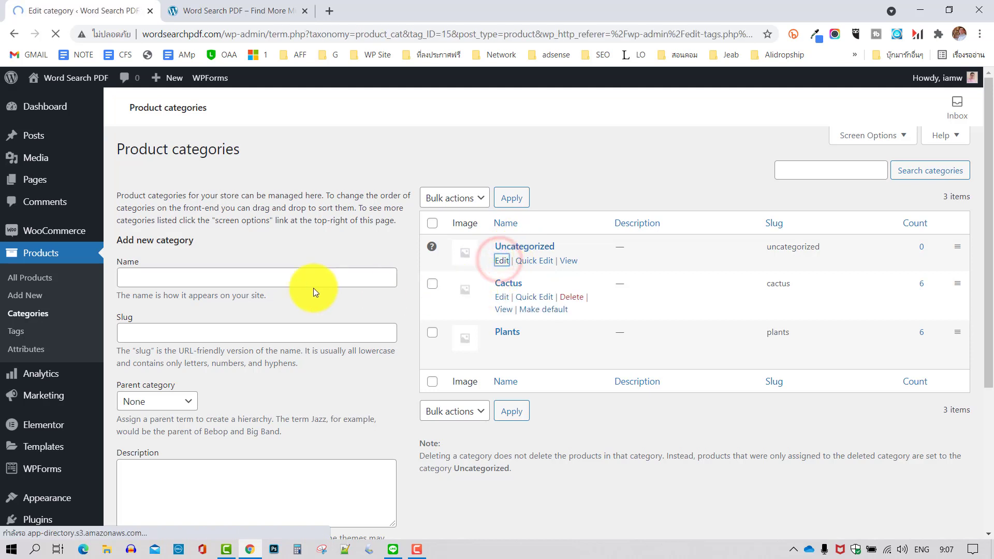
{"action": "double_click", "coordinate": [345, 188]}
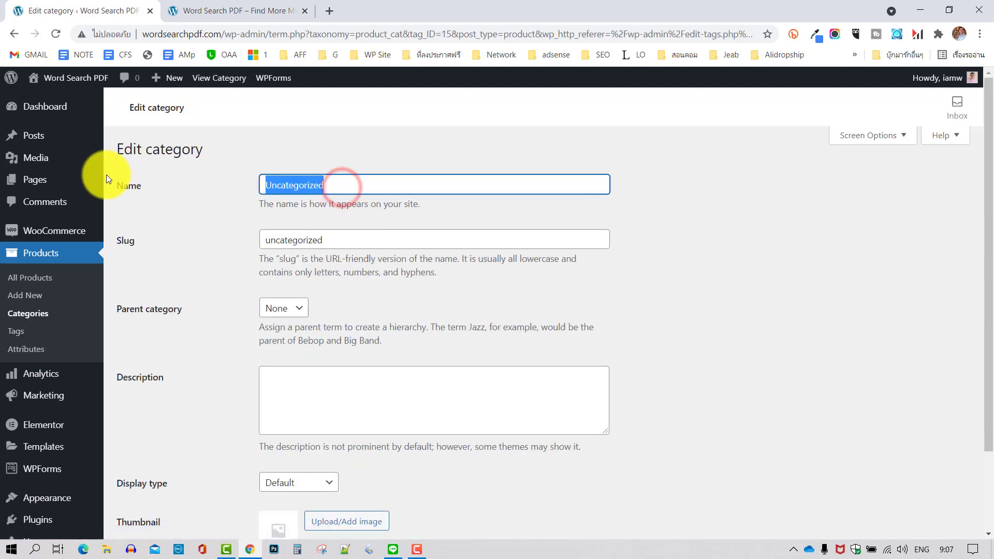
{"action": "type", "text": "Word Se"}
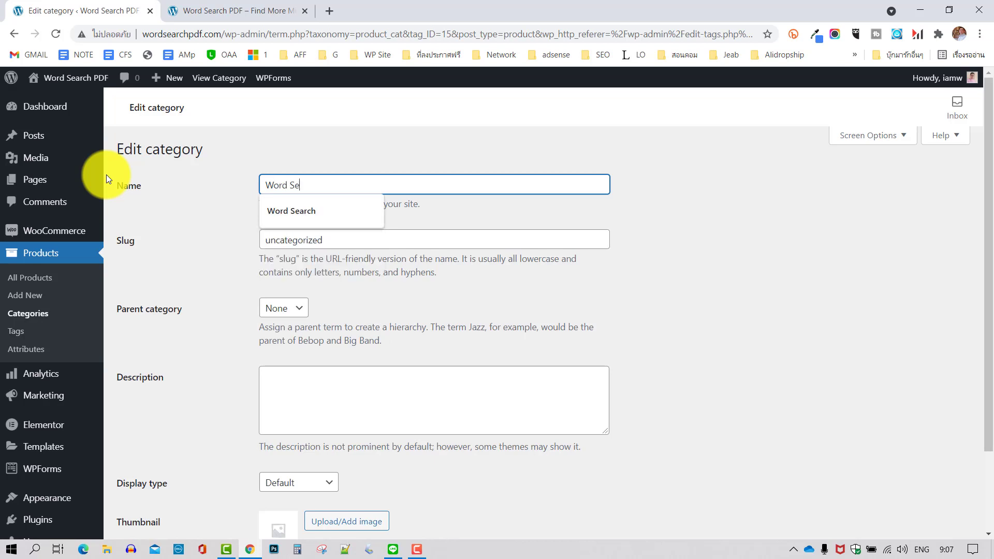
{"action": "type", "text": "arch PDF Free"}
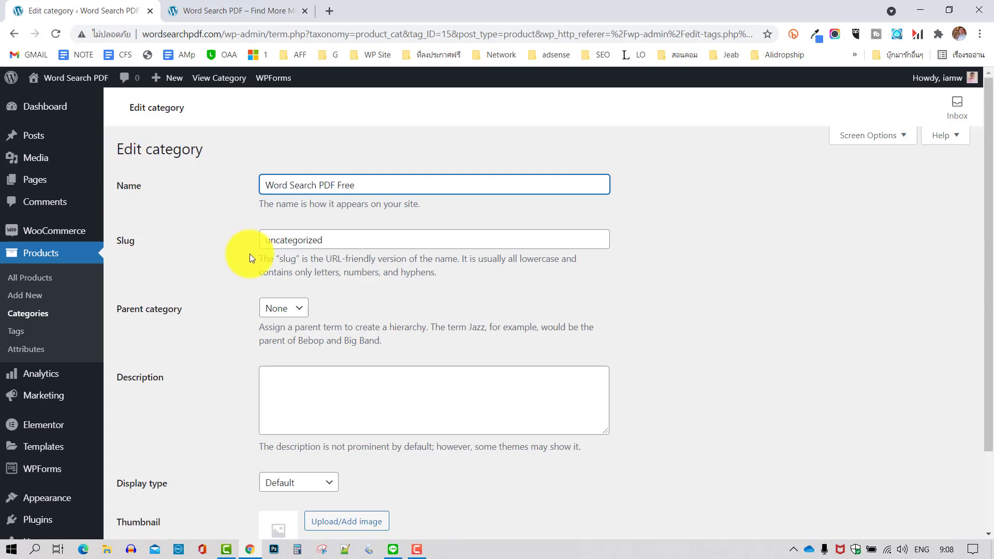
Replace the category's slug with word-search-pdf-Free
{"action": "left_click_drag", "start_coordinate": [342, 240], "coordinate": [190, 240]}
{"action": "type", "text": "wordd"}
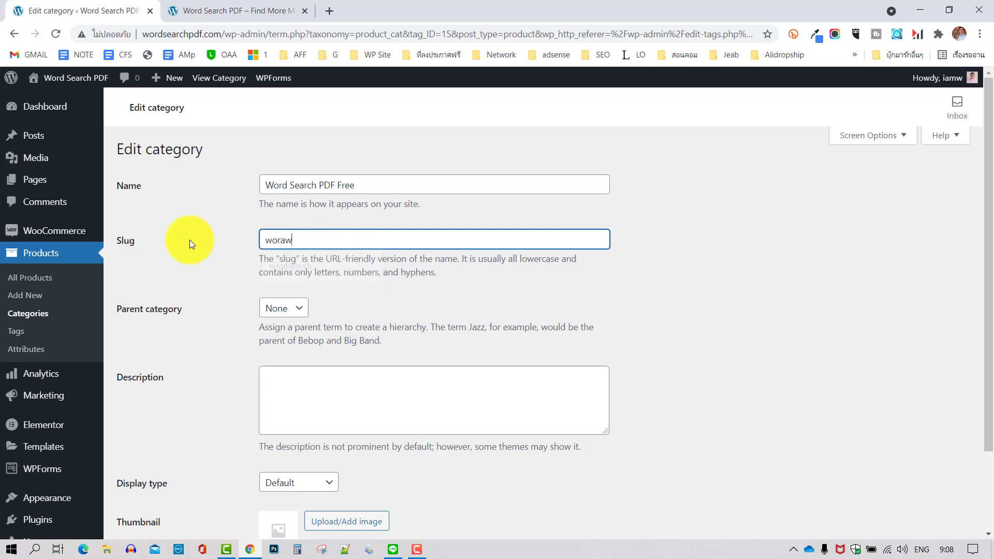
{"action": "key", "text": "BackSpace"}
{"action": "key", "text": "BackSpace"}
{"action": "key", "text": "BackSpace"}
{"action": "key", "text": "BackSpace"}
{"action": "key", "text": "BackSpace"}
{"action": "type", "text": "wordsea"}
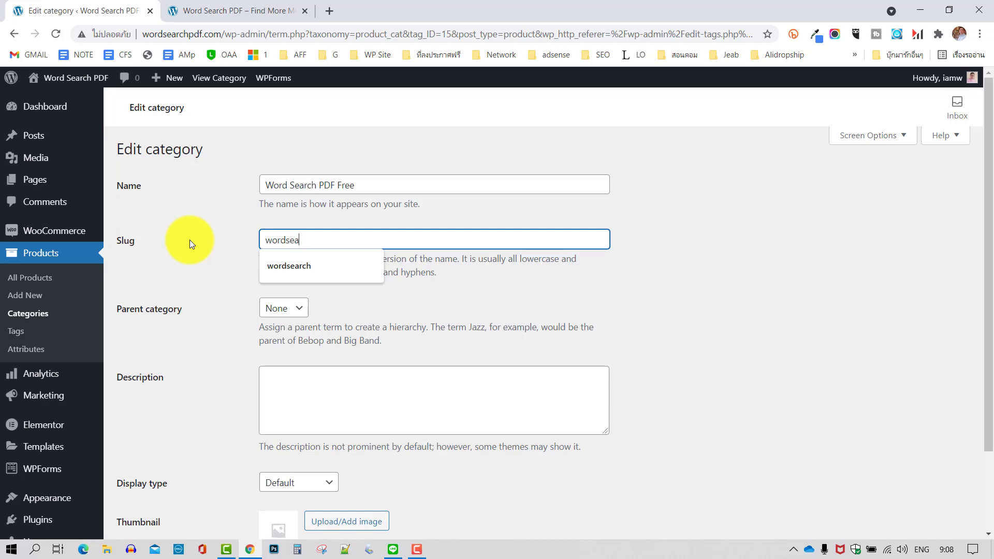
{"action": "type", "text": "rchpdf"}
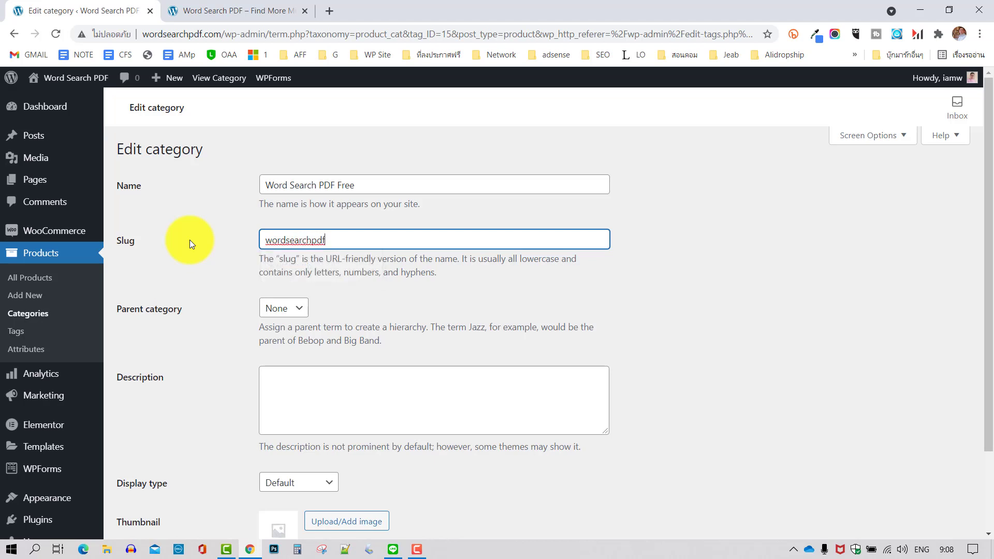
{"action": "type", "text": "Free"}
{"action": "key", "text": "ctrl+a"}
{"action": "left_click", "coordinate": [343, 244]}
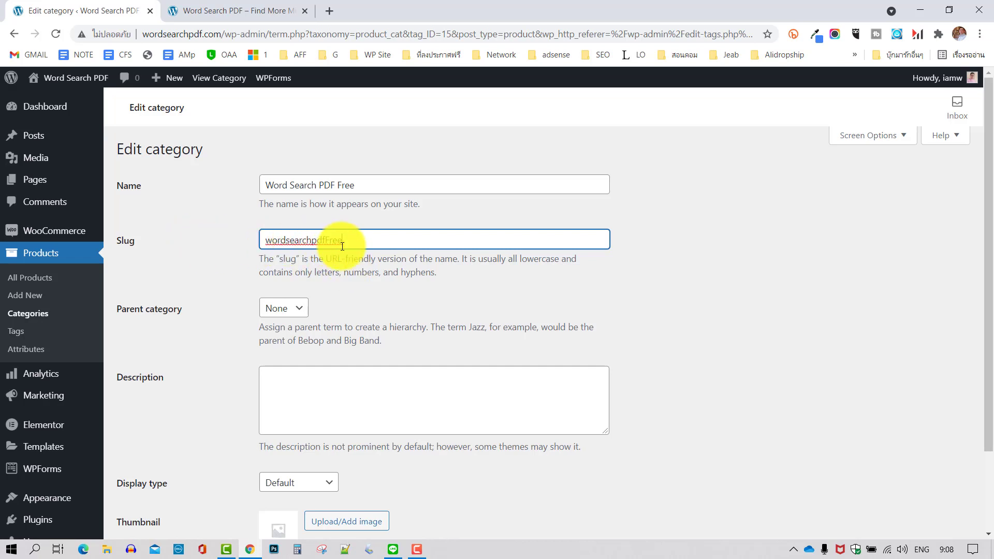
{"action": "left_click", "coordinate": [286, 241]}
{"action": "left_click", "coordinate": [557, 289]}
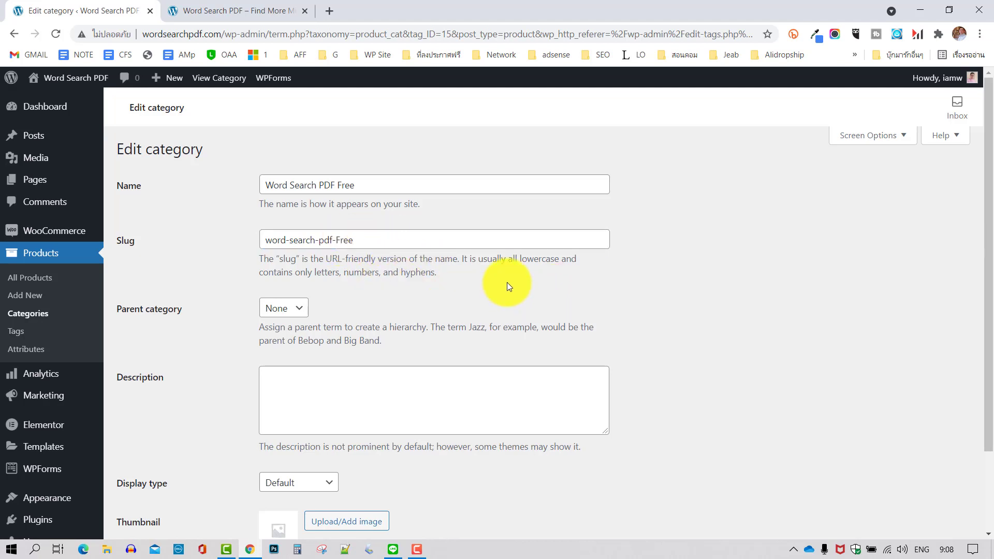
Save the updated category and return to the product categories list
{"action": "scroll", "coordinate": [506, 282], "scroll_direction": "down", "scroll_amount": 2}
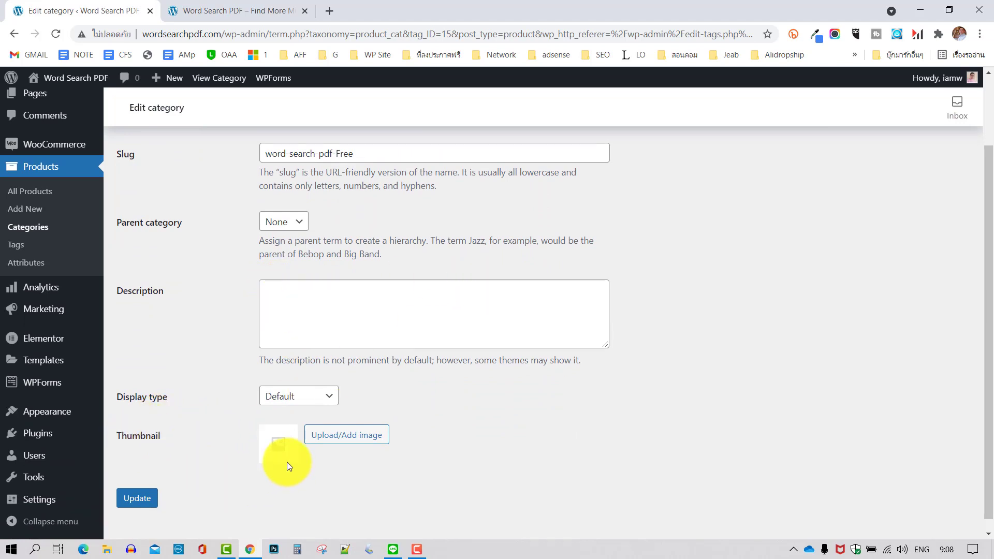
{"action": "scroll", "coordinate": [378, 221], "scroll_direction": "up", "scroll_amount": 2}
{"action": "scroll", "coordinate": [310, 289], "scroll_direction": "down", "scroll_amount": 2}
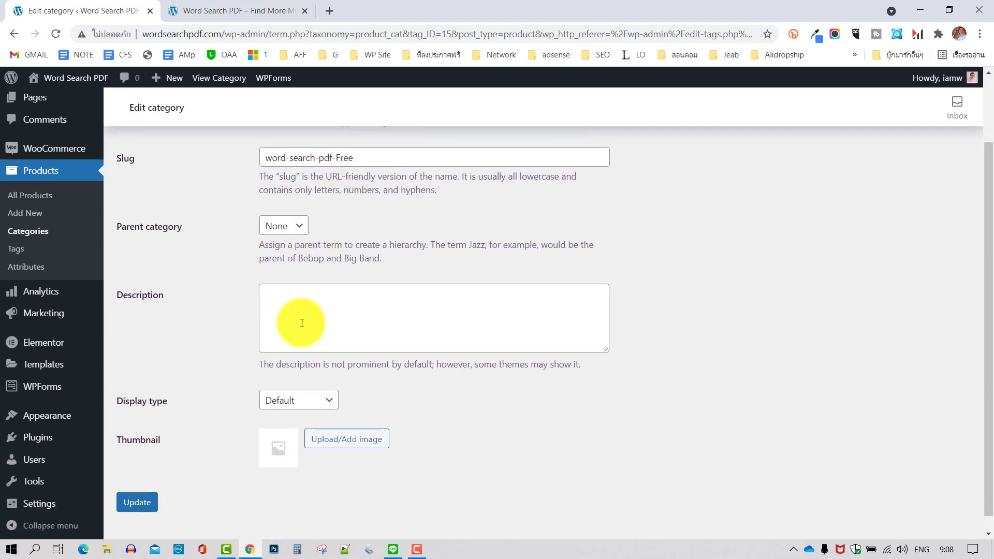
{"action": "left_click", "coordinate": [144, 486]}
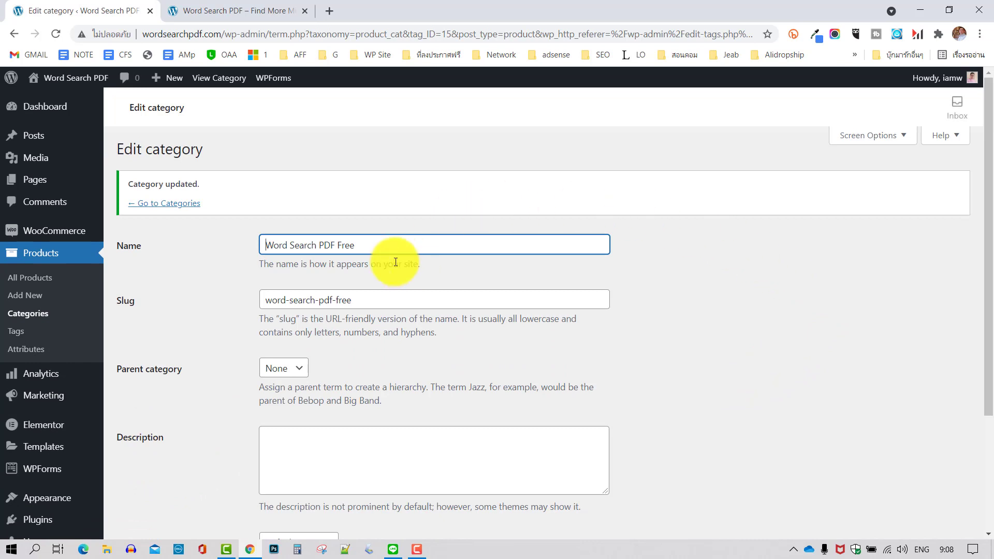
{"action": "left_click", "coordinate": [169, 207]}
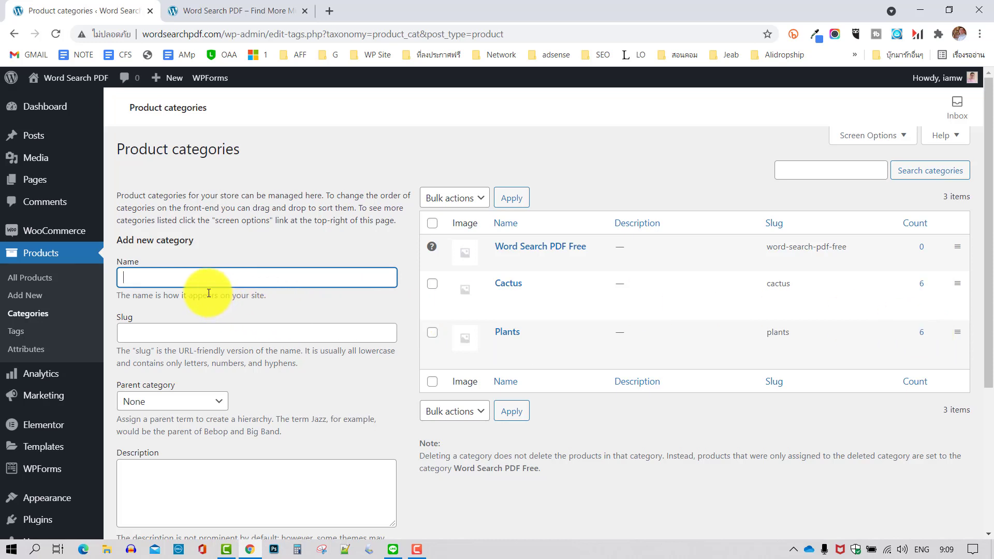
Name a new product category Word Search Pdf 200 Pages and copy that name into its slug
{"action": "left_click", "coordinate": [203, 272]}
{"action": "type", "text": "Word Search 2"}
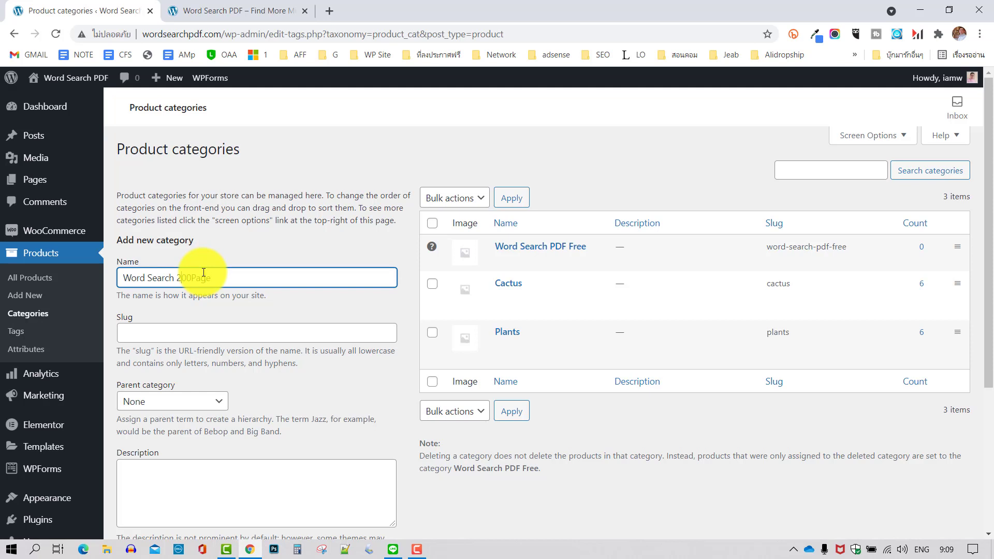
{"action": "type", "text": "df"}
{"action": "left_click_drag", "start_coordinate": [254, 278], "coordinate": [112, 265]}
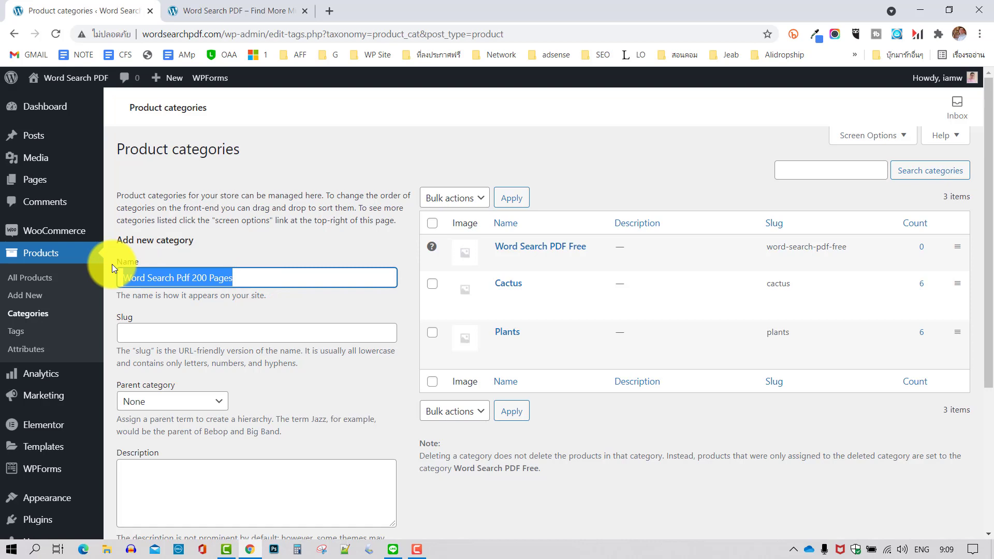
{"action": "key", "text": "ctrl+c"}
{"action": "left_click", "coordinate": [158, 334]}
{"action": "key", "text": "ctrl+v"}
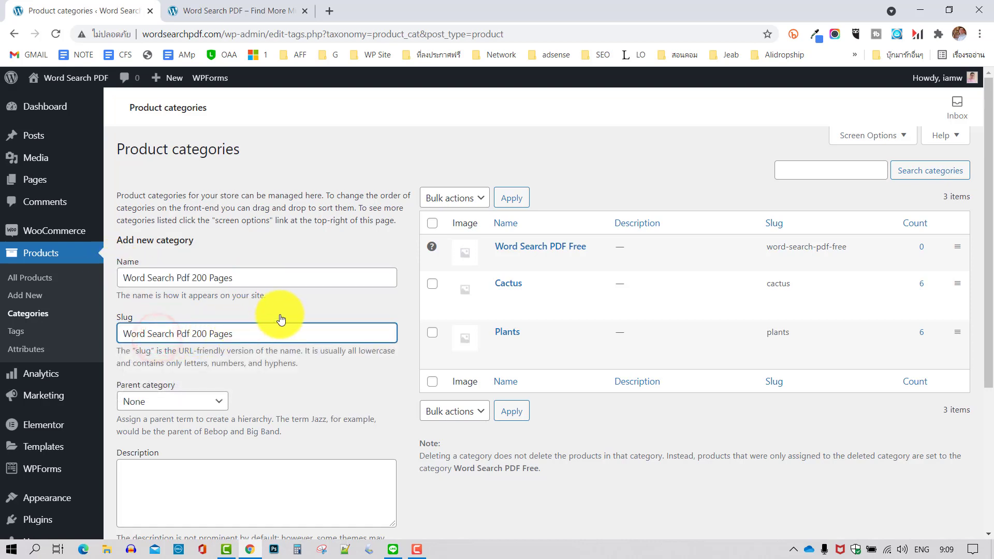
Add the 200-page category to the store and check its entry in the category list
{"action": "scroll", "coordinate": [221, 282], "scroll_direction": "down", "scroll_amount": 2}
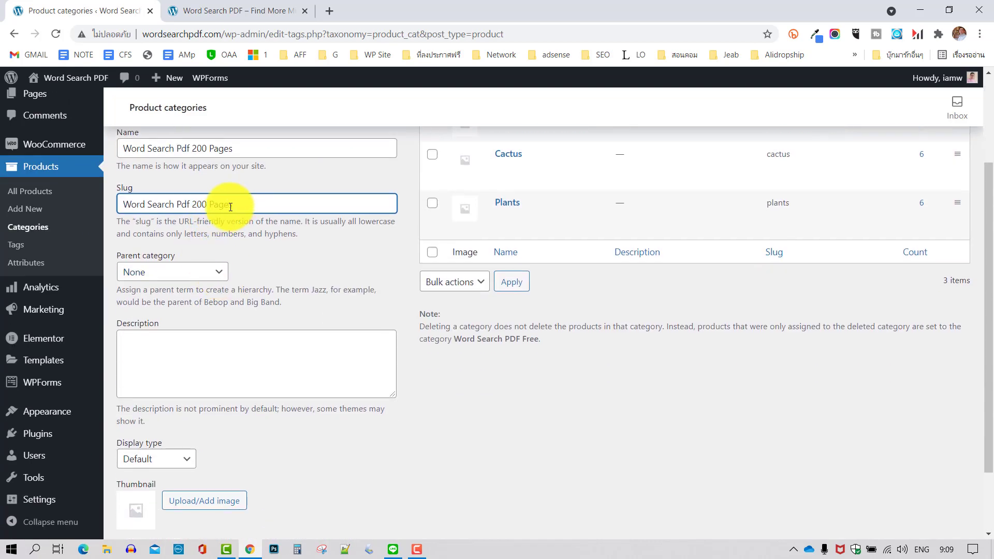
{"action": "scroll", "coordinate": [289, 253], "scroll_direction": "down", "scroll_amount": 1}
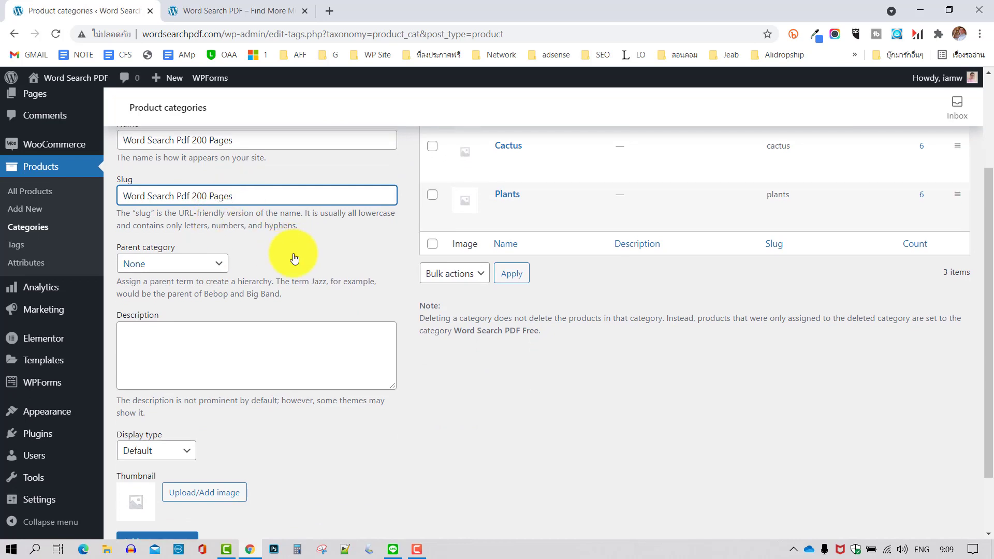
{"action": "scroll", "coordinate": [294, 257], "scroll_direction": "down", "scroll_amount": 1}
{"action": "left_click", "coordinate": [155, 466]}
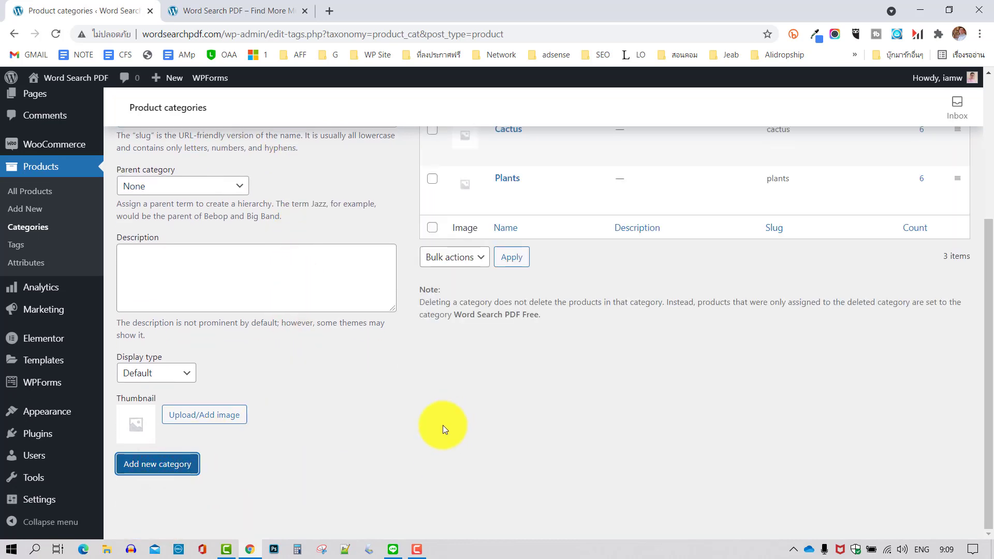
{"action": "scroll", "coordinate": [465, 422], "scroll_direction": "up", "scroll_amount": 4}
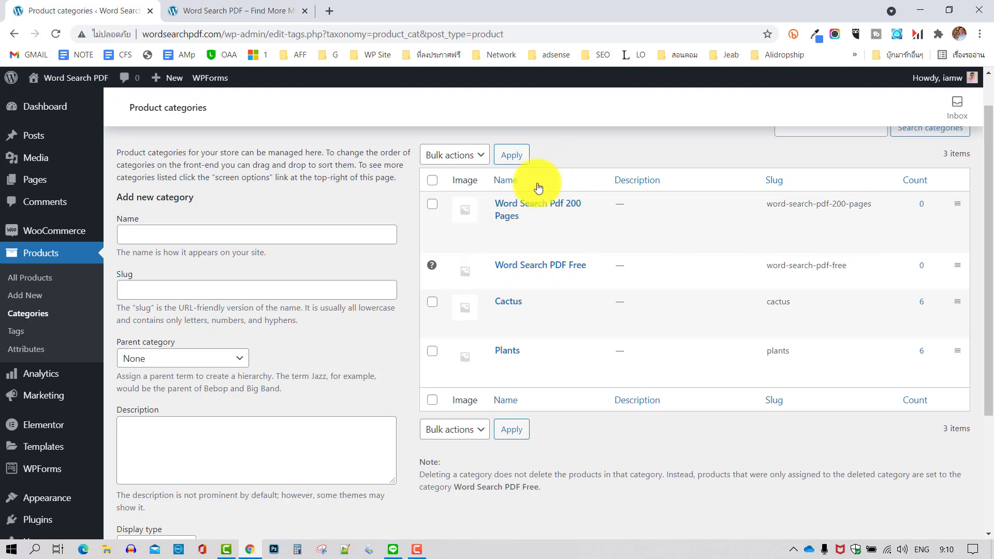
{"action": "mouse_move", "coordinate": [559, 196]}
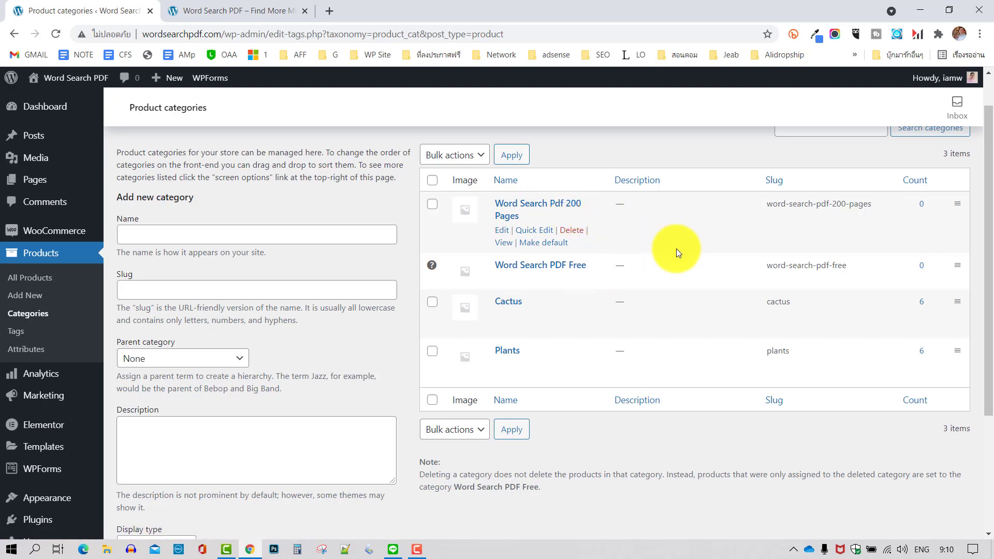
{"action": "scroll", "coordinate": [679, 263], "scroll_direction": "down", "scroll_amount": 3}
{"action": "scroll", "coordinate": [681, 263], "scroll_direction": "up", "scroll_amount": 3}
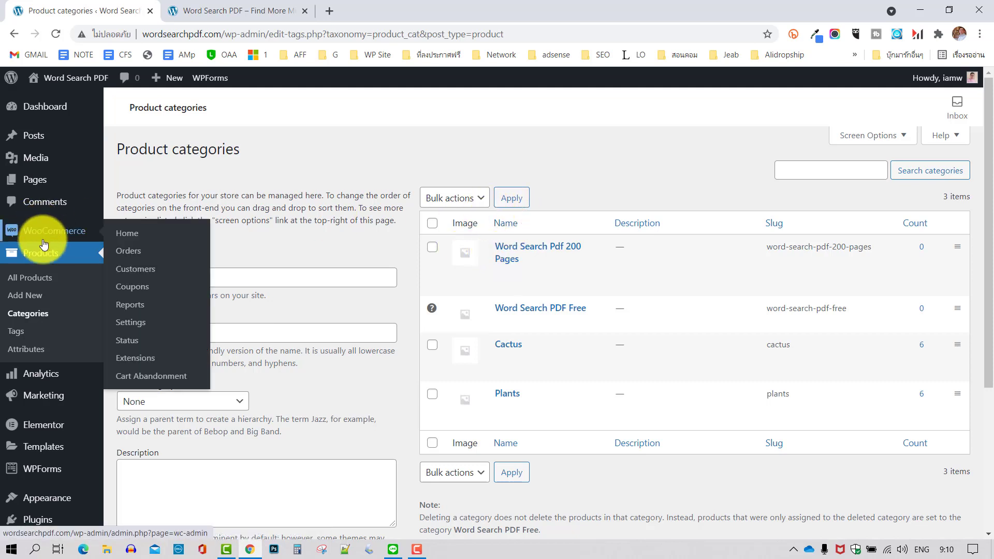
Open the list of all products and duplicate Money Plant as a new draft
{"action": "left_click", "coordinate": [30, 280]}
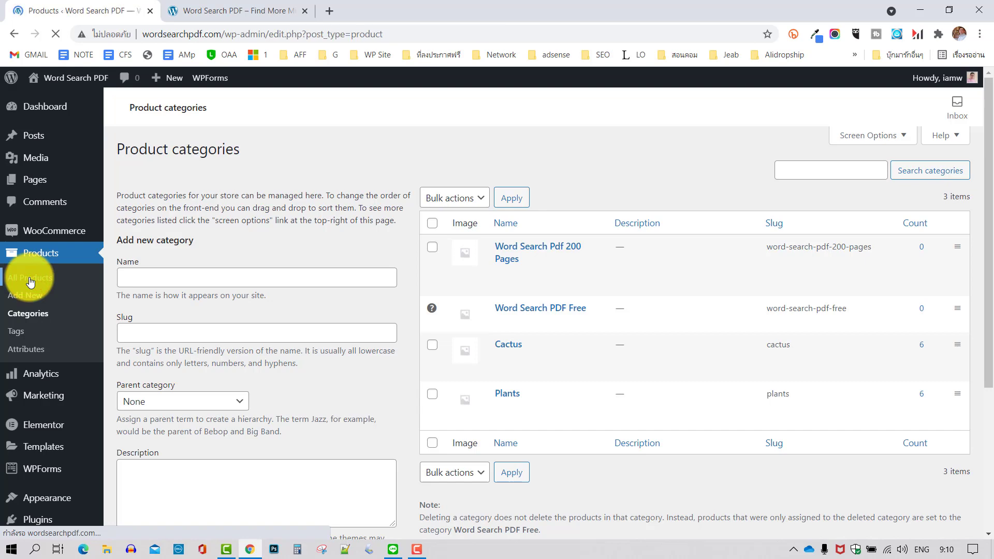
{"action": "scroll", "coordinate": [417, 160], "scroll_direction": "down", "scroll_amount": 3}
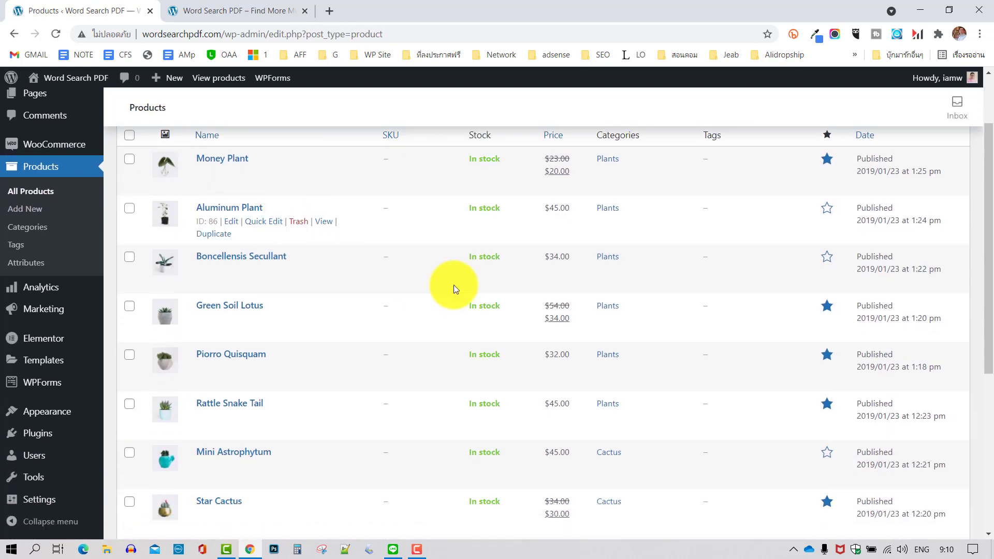
{"action": "scroll", "coordinate": [750, 247], "scroll_direction": "down", "scroll_amount": 4}
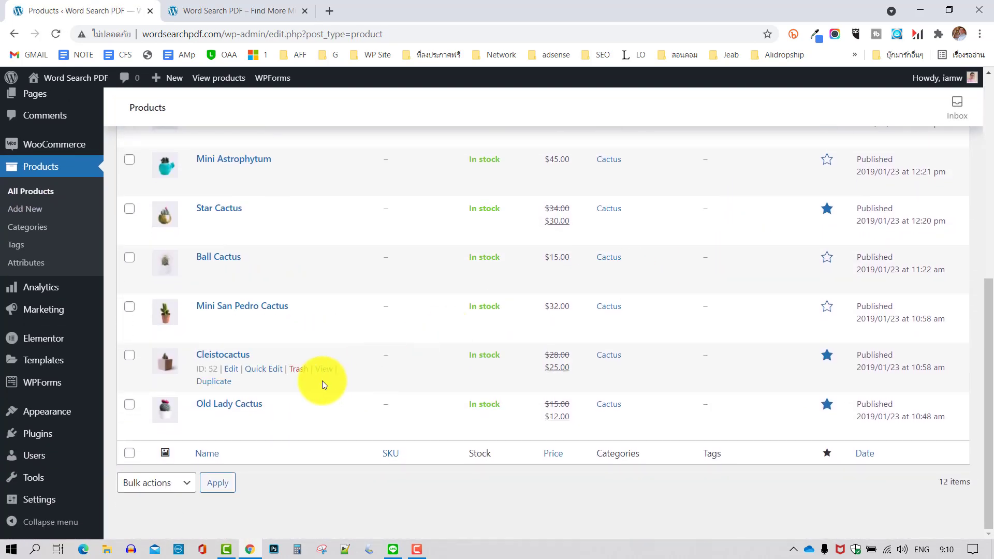
{"action": "scroll", "coordinate": [323, 376], "scroll_direction": "up", "scroll_amount": 1}
{"action": "scroll", "coordinate": [324, 369], "scroll_direction": "up", "scroll_amount": 6}
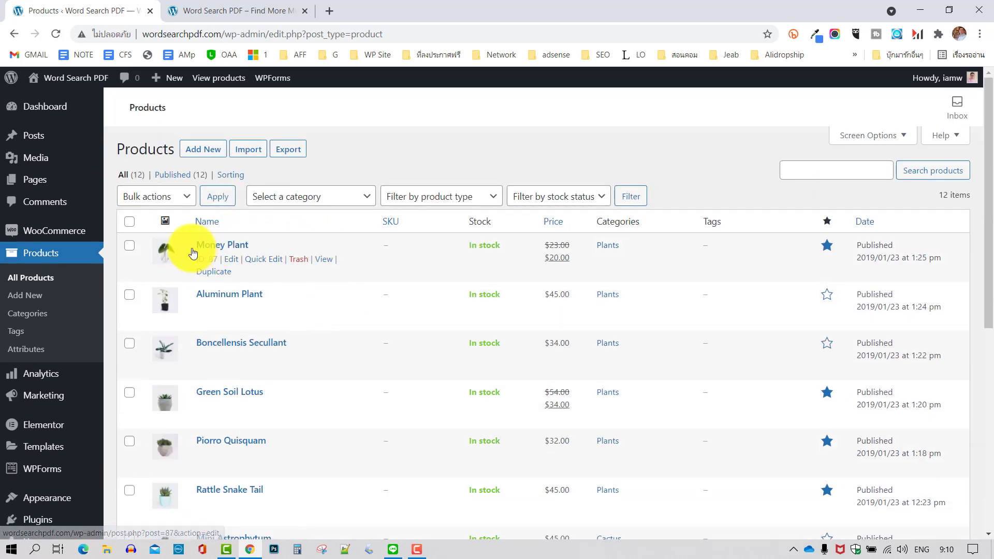
{"action": "mouse_move", "coordinate": [199, 271]}
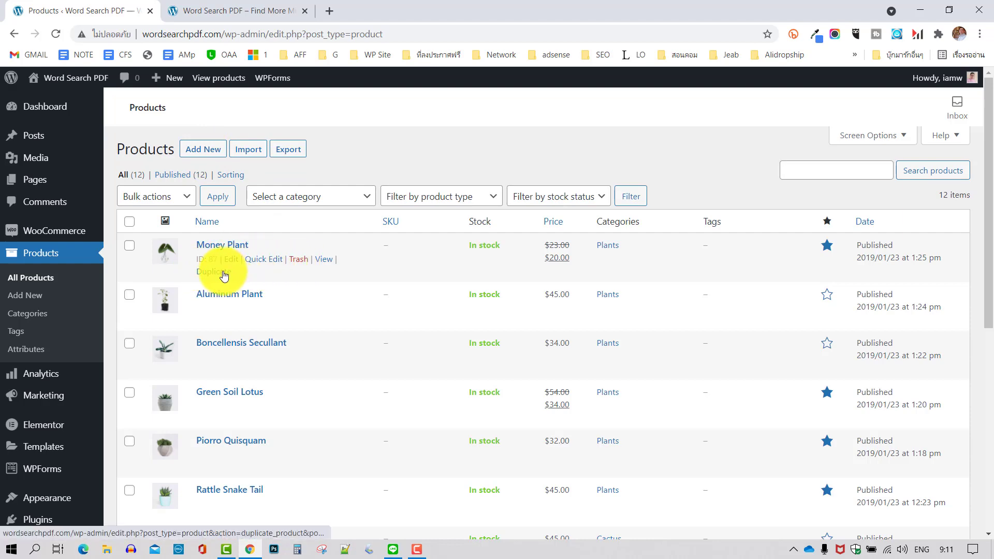
{"action": "left_click", "coordinate": [223, 272]}
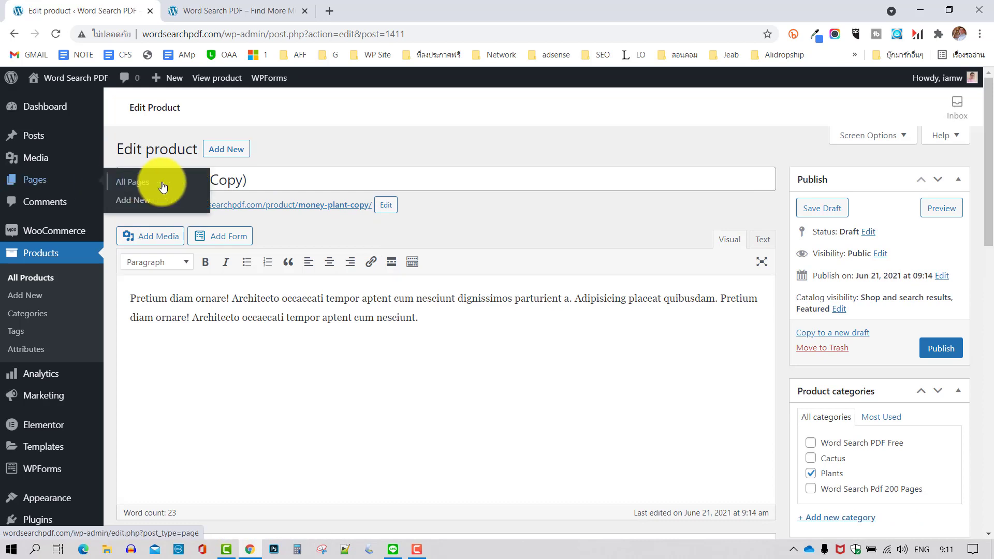
Change the duplicated product's title to Word Search Free V.1
{"action": "left_click", "coordinate": [288, 180]}
{"action": "triple_click", "coordinate": [360, 179]}
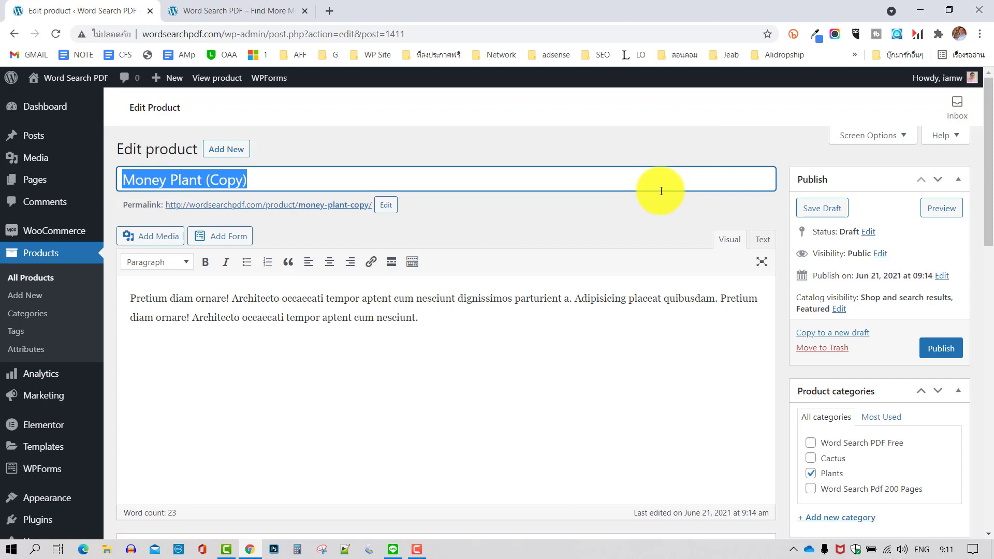
{"action": "type", "text": "Word"}
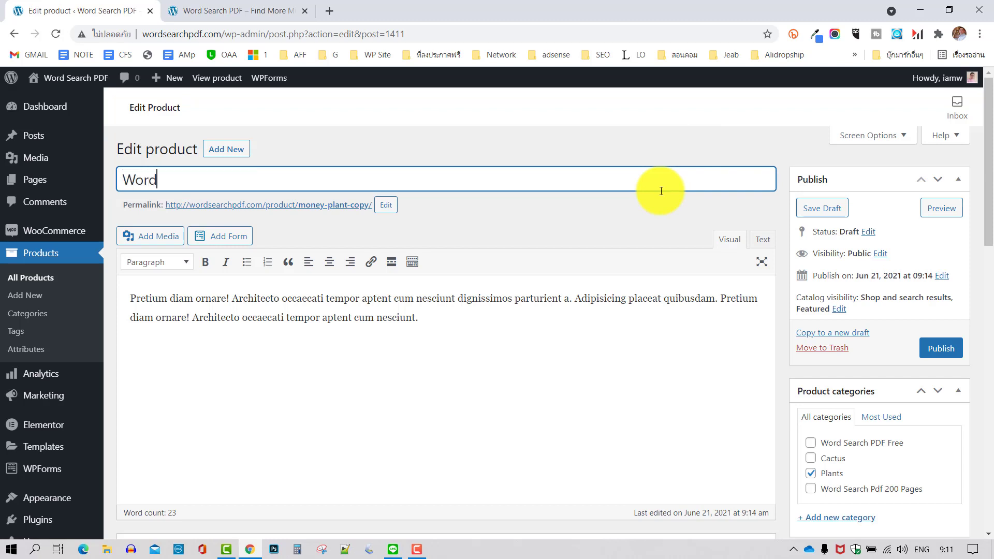
{"action": "type", "text": " Search Free V.1"}
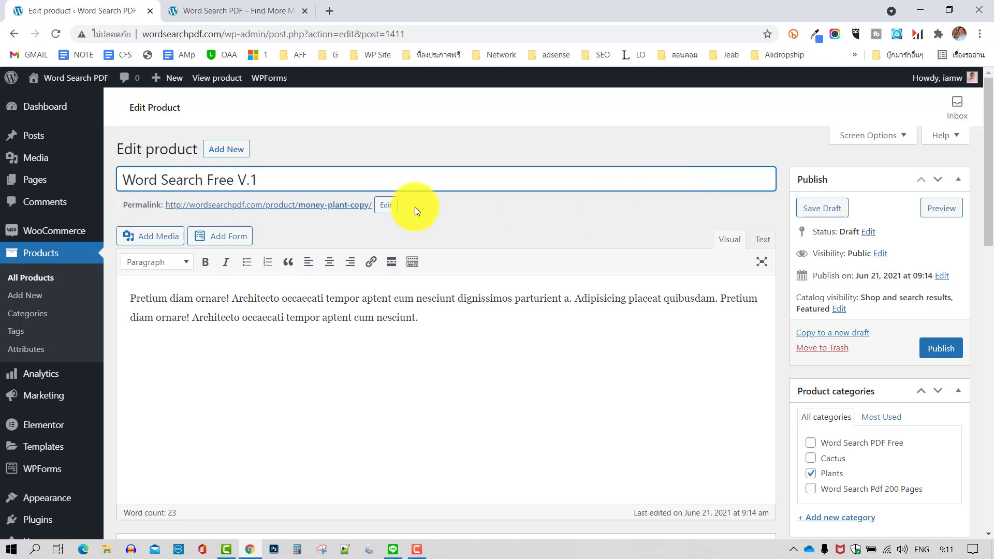
{"action": "left_click", "coordinate": [421, 223]}
{"action": "left_click", "coordinate": [355, 362]}
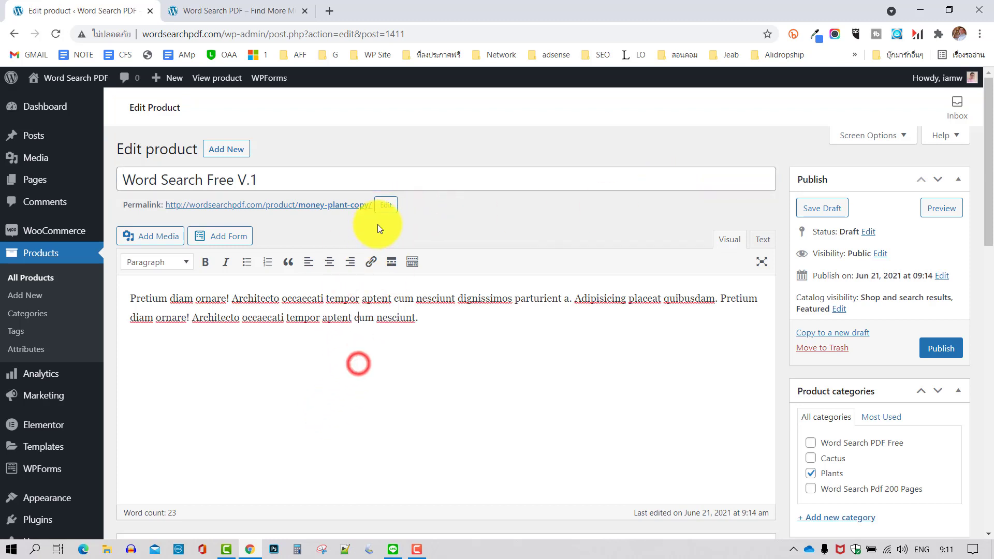
Change the product's permalink slug to word-search-free-v1
{"action": "left_click", "coordinate": [389, 207]}
{"action": "left_click_drag", "start_coordinate": [389, 207], "coordinate": [230, 208]}
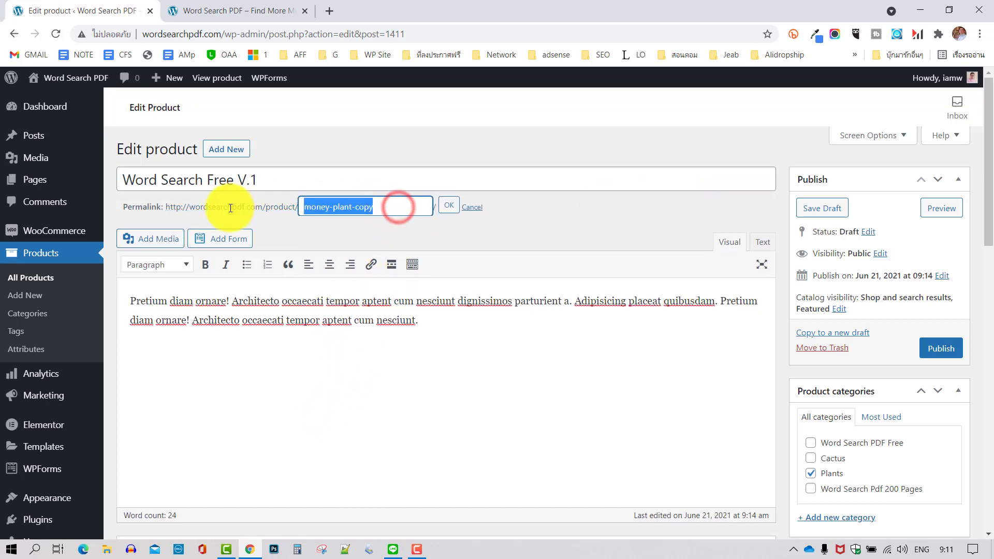
{"action": "type", "text": "W"}
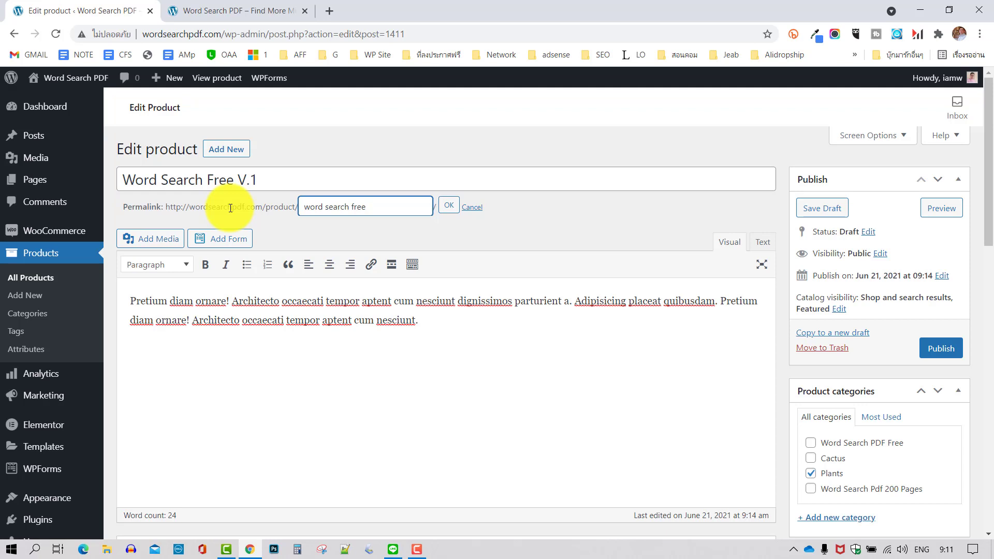
{"action": "left_click", "coordinate": [448, 207]}
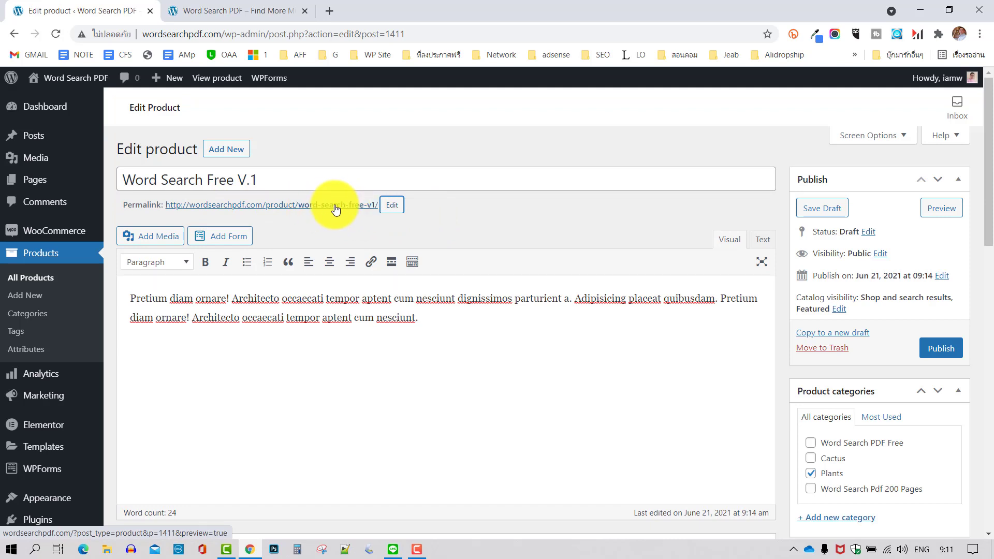
Replace the placeholder description with the word search pdf free thank-you text covering free use, the 1000-copy limit, PDF download and printing
{"action": "left_click_drag", "start_coordinate": [445, 332], "coordinate": [123, 302]}
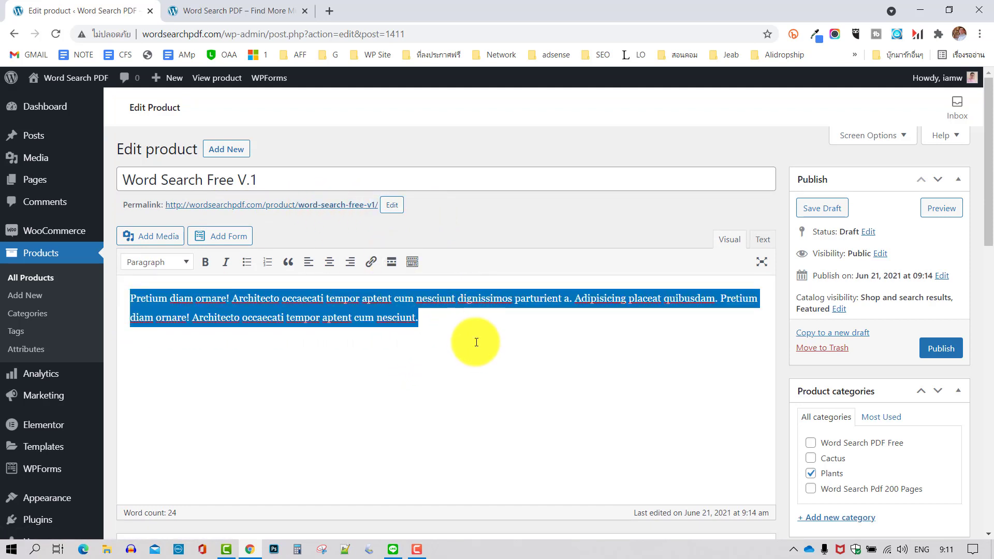
{"action": "left_click", "coordinate": [471, 320]}
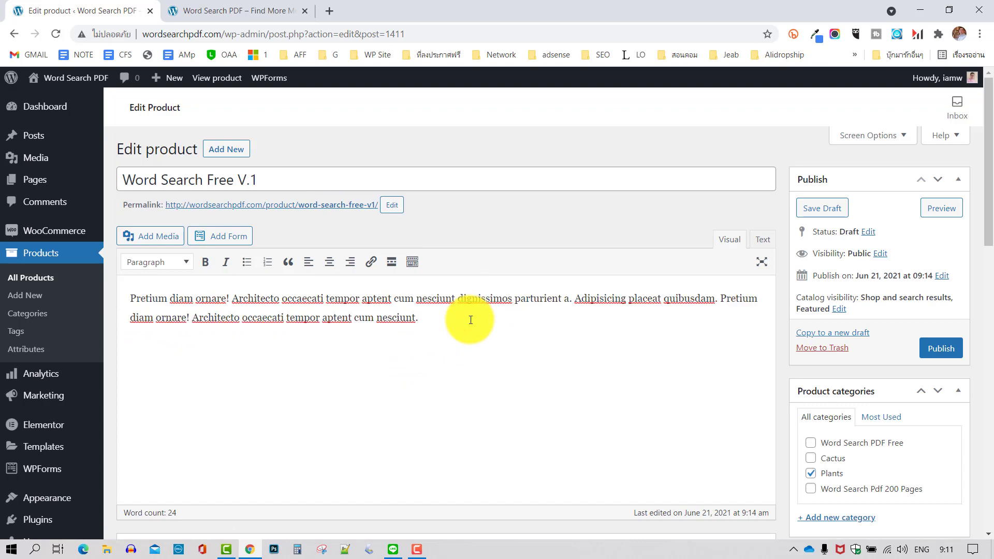
{"action": "left_click_drag", "start_coordinate": [453, 317], "coordinate": [118, 298]}
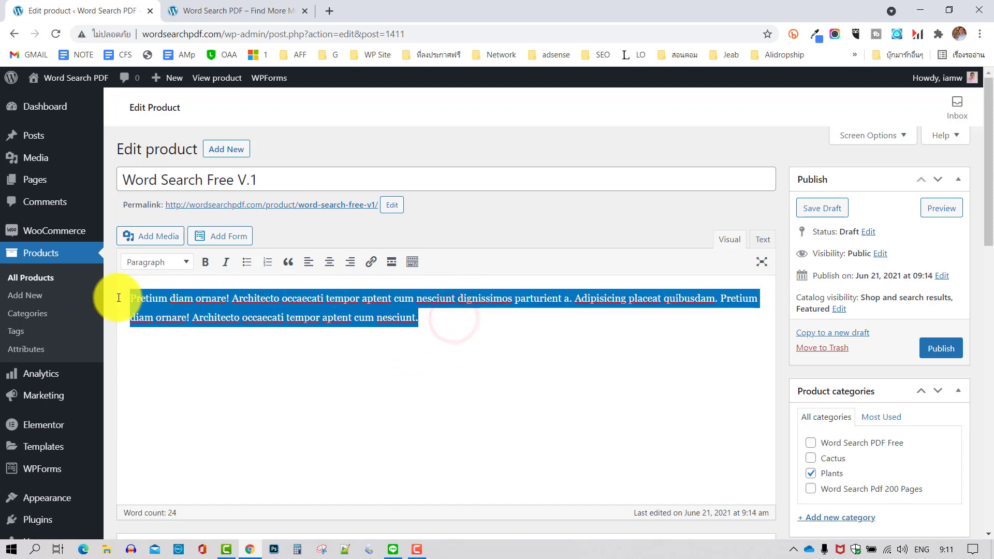
{"action": "left_click", "coordinate": [454, 317]}
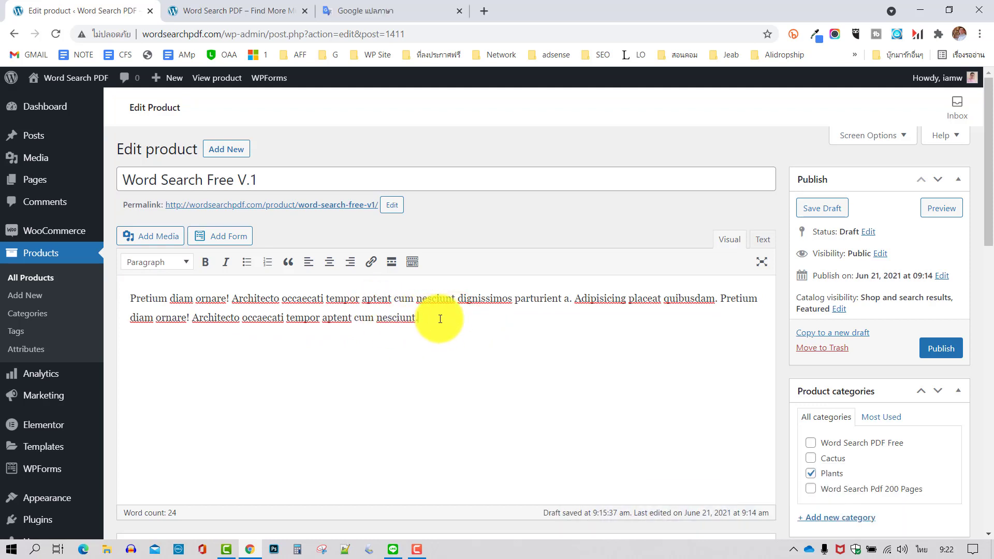
{"action": "left_click", "coordinate": [440, 318]}
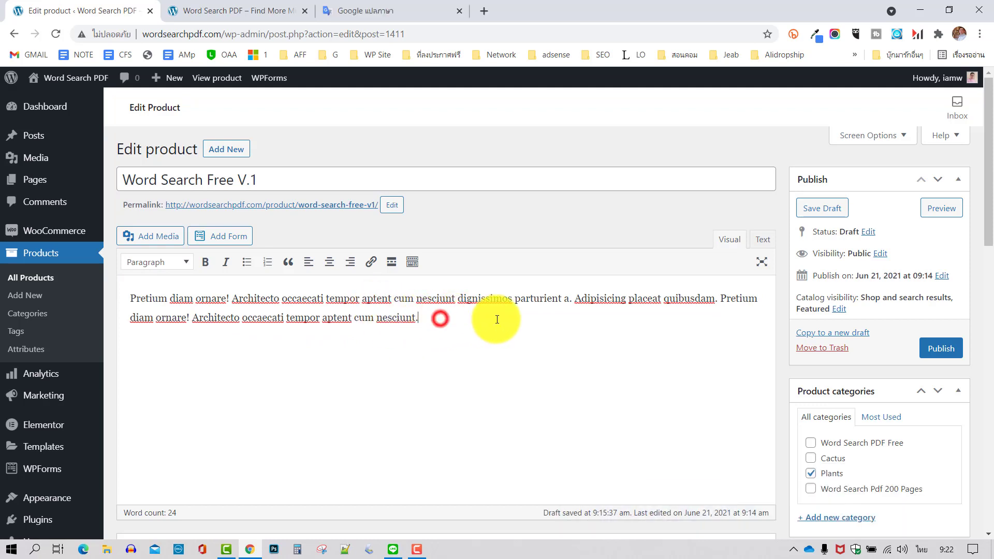
{"action": "left_click_drag", "start_coordinate": [497, 319], "coordinate": [122, 304]}
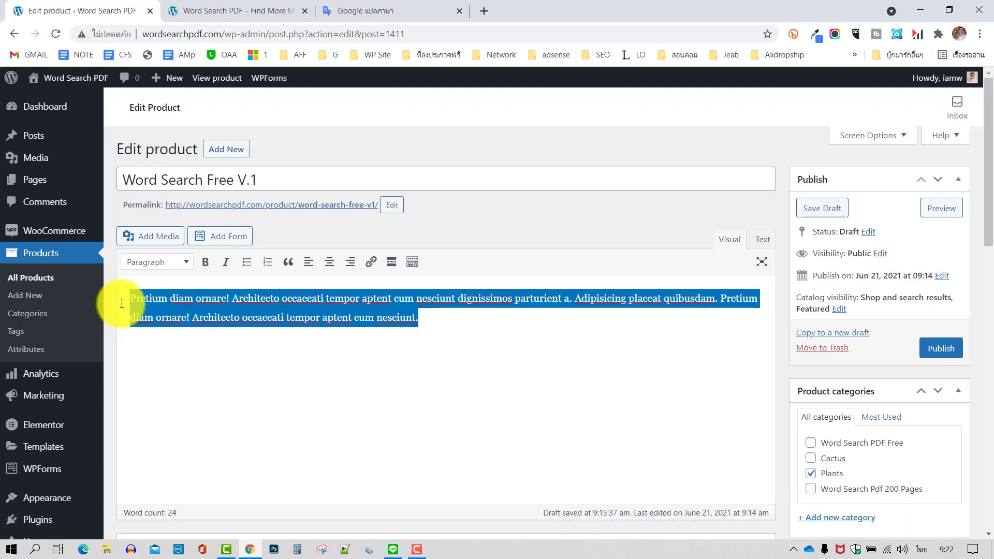
{"action": "type", "text": "Thank you for coming to download for word search pdf free You can use it unlimited for free. You can print it for family play. or to distribute  for selling or creative be your own job You can make up to 1000 copies. If you need more, please contact us. to purchase commercial use and if you buy For commercial use, then we will list the products out. to make a product your only one with the right to use  This product is in PDF format when you click to order. There will be a download process to send via email or you can check the order list from your Account page.  How to use: Once downloaded, print it out on the printer to be happy with the purchased file.  Thank you for supporting us And we hope to see the list of orders in your name again."}
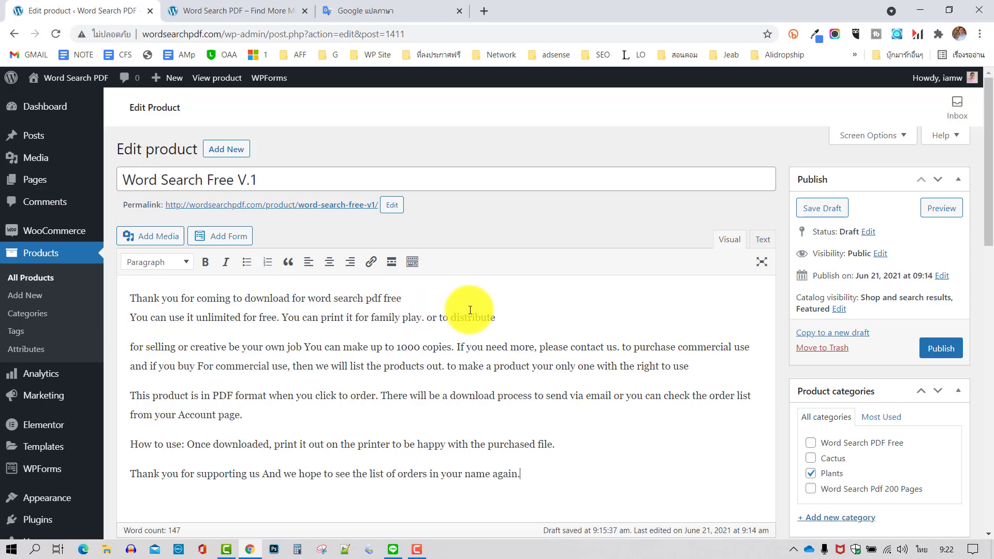
Assign the product to the Word Search PDF Free category and remove it from Plants
{"action": "scroll", "coordinate": [517, 310], "scroll_direction": "down", "scroll_amount": 2}
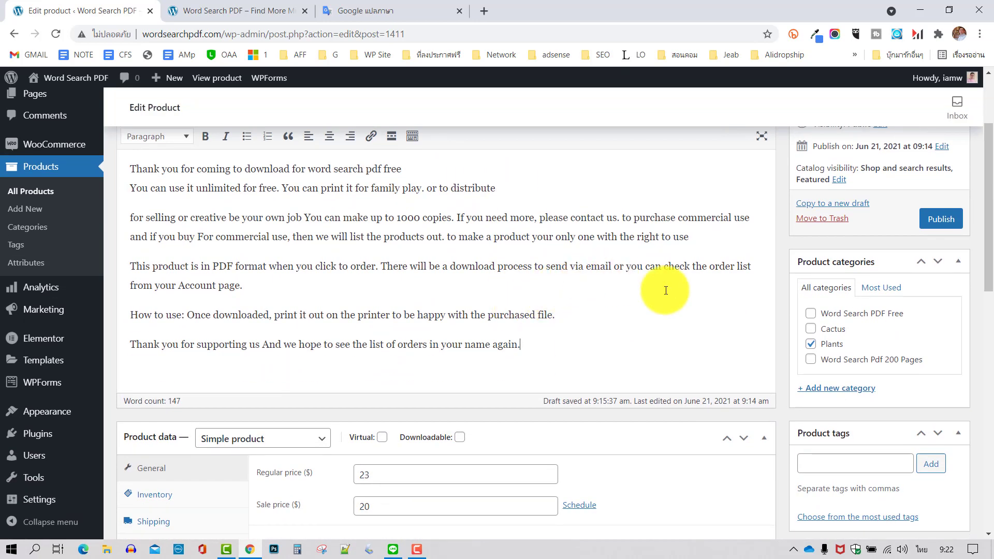
{"action": "left_click", "coordinate": [810, 314]}
{"action": "left_click", "coordinate": [811, 344]}
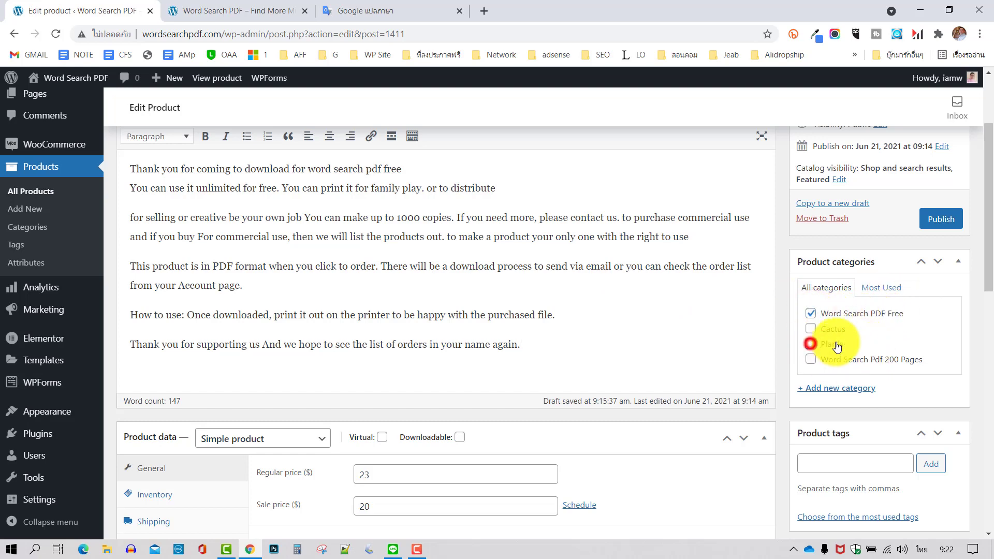
Keep the product type as Simple product and mark it as both Virtual and Downloadable
{"action": "scroll", "coordinate": [604, 340], "scroll_direction": "down", "scroll_amount": 1}
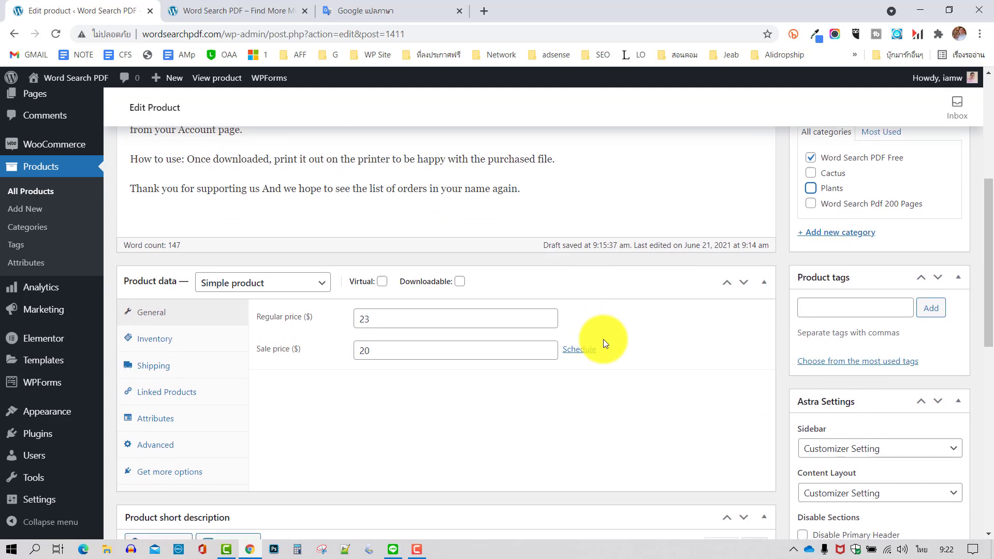
{"action": "scroll", "coordinate": [603, 340], "scroll_direction": "down", "scroll_amount": 1}
{"action": "left_click", "coordinate": [311, 229]}
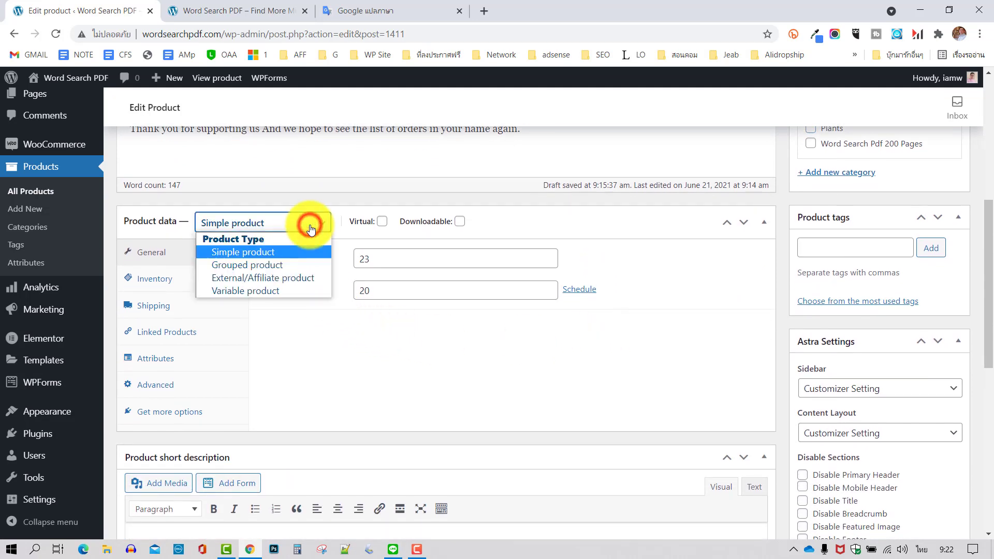
{"action": "left_click", "coordinate": [308, 224]}
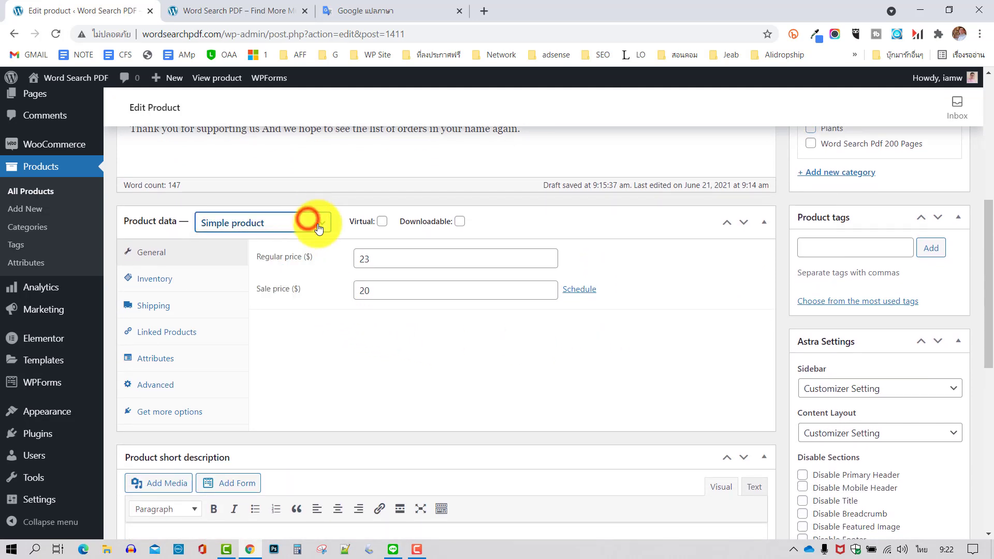
{"action": "left_click", "coordinate": [382, 221]}
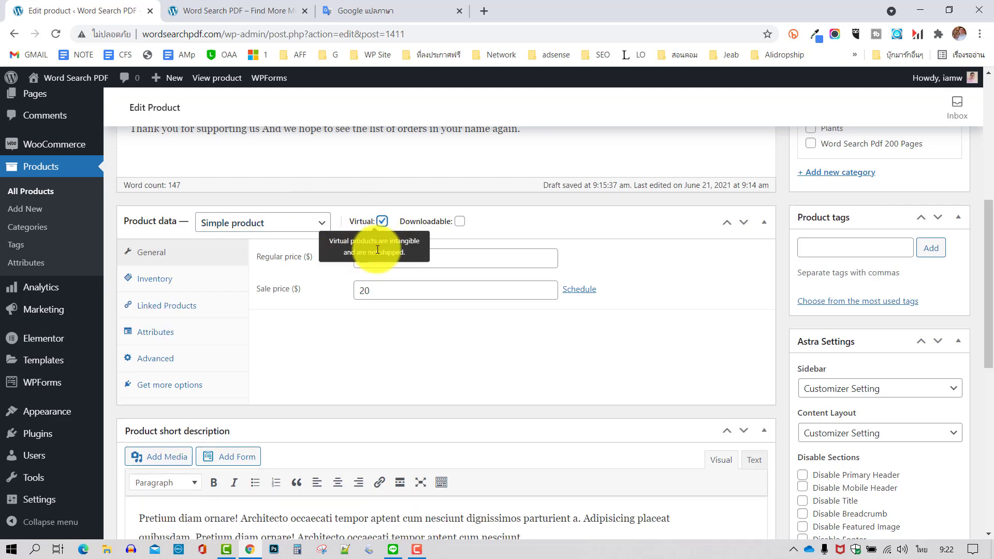
{"action": "left_click", "coordinate": [460, 221]}
Clear the product's sale price and regular price
{"action": "double_click", "coordinate": [378, 287]}
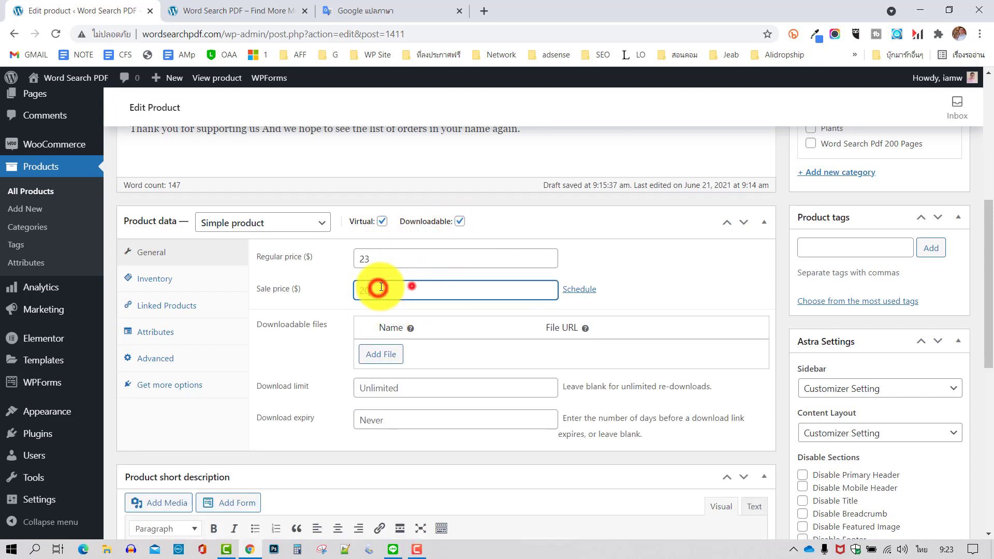
{"action": "key", "text": "BackSpace"}
{"action": "double_click", "coordinate": [364, 258]}
{"action": "key", "text": "BackSpace"}
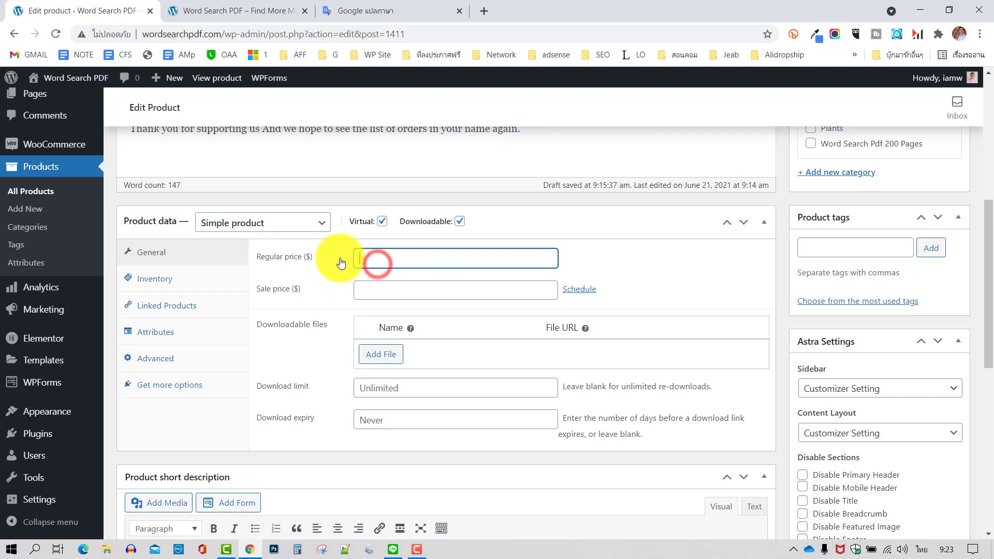
{"action": "left_click", "coordinate": [654, 262]}
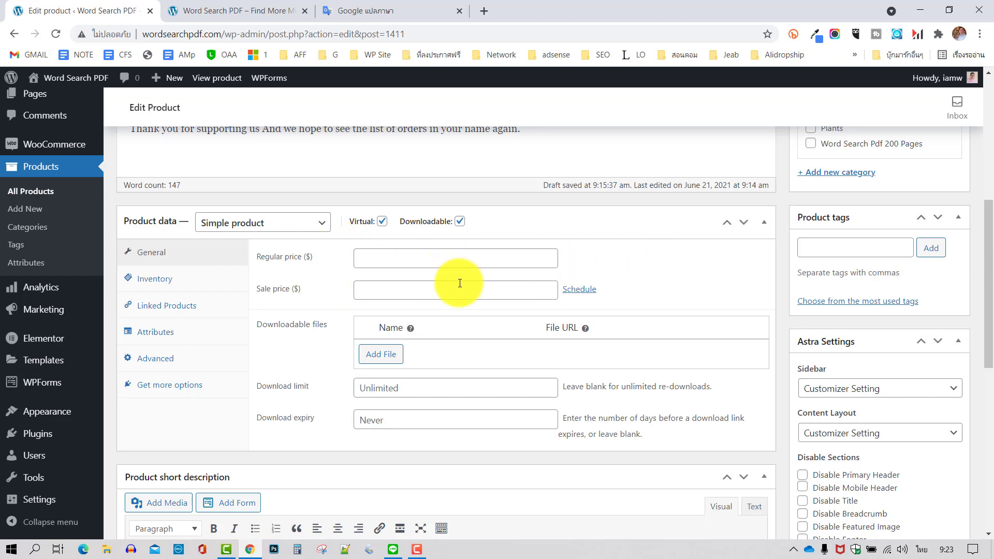
Add a downloadable file entry and upload wordsearch_15x15_770_993.pdf and wordsearch_15x15_solution_770_993.pdf from the free folder in Downloads > wordsearch
{"action": "left_click", "coordinate": [386, 352]}
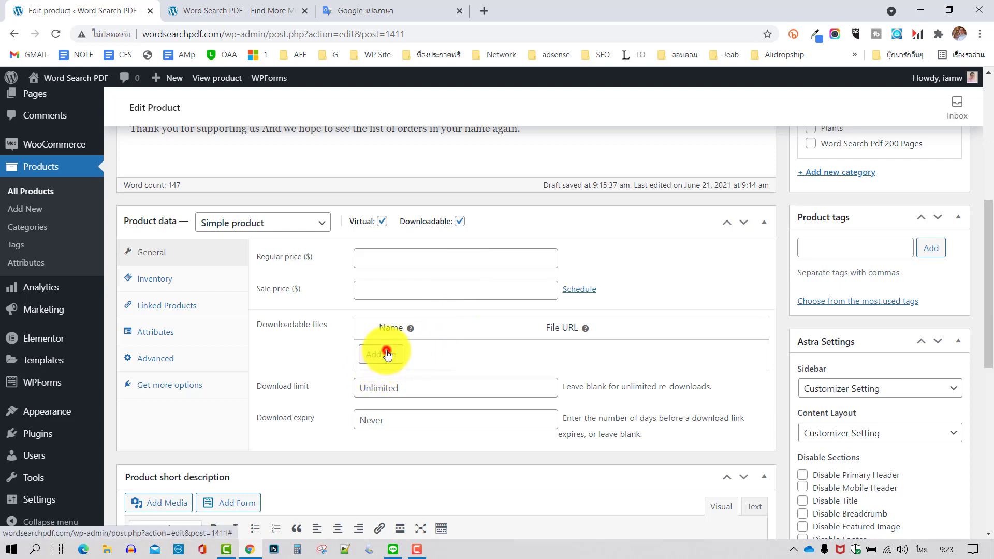
{"action": "left_click", "coordinate": [724, 354]}
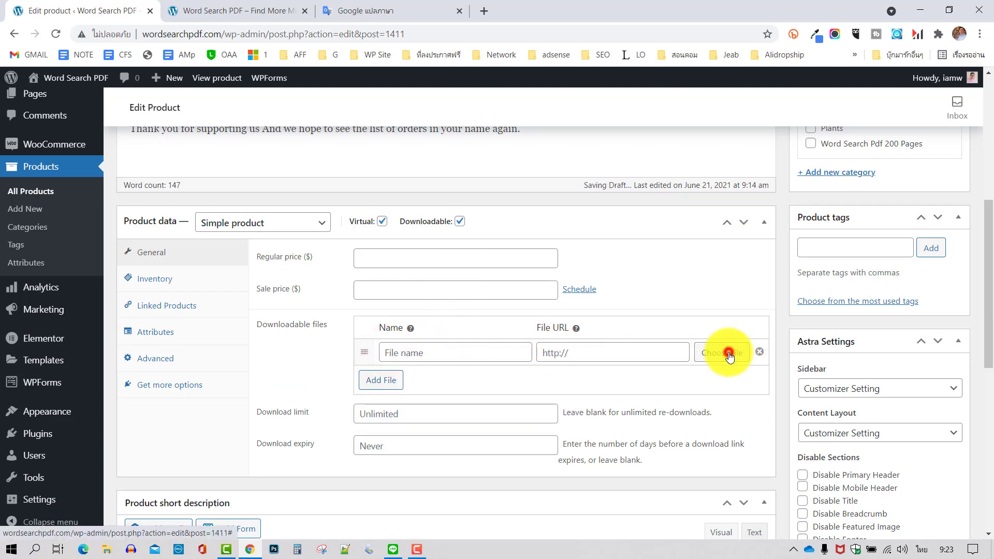
{"action": "left_click", "coordinate": [35, 139]}
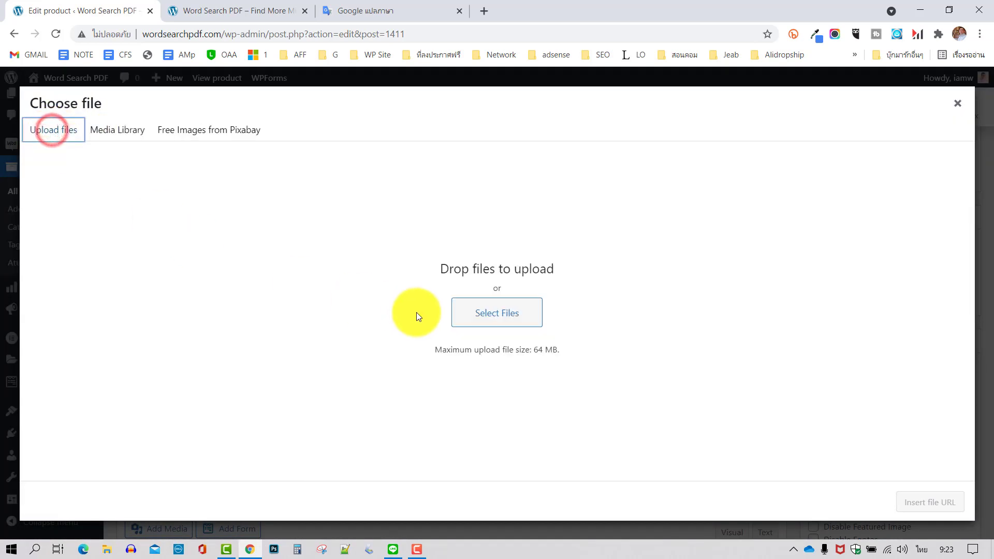
{"action": "left_click", "coordinate": [515, 314]}
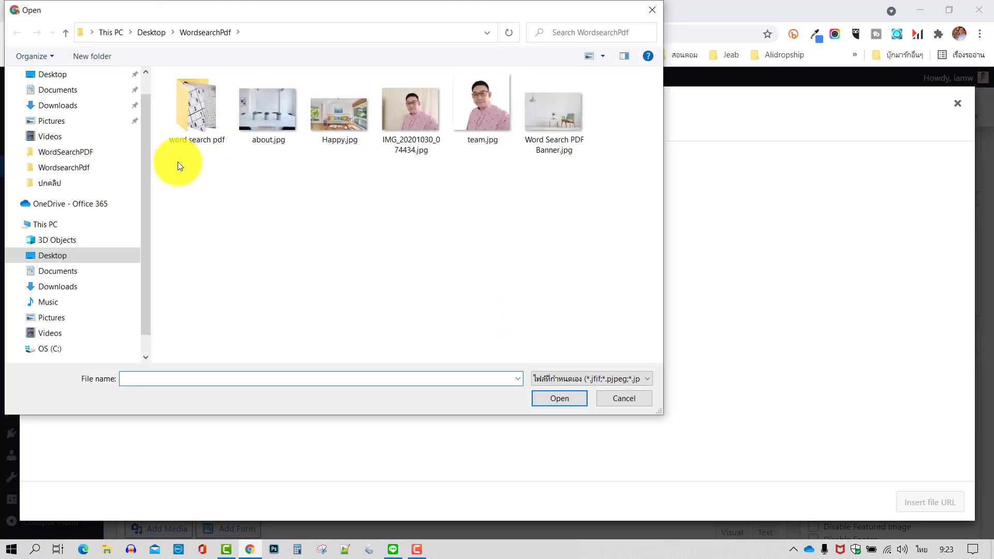
{"action": "left_click", "coordinate": [55, 287]}
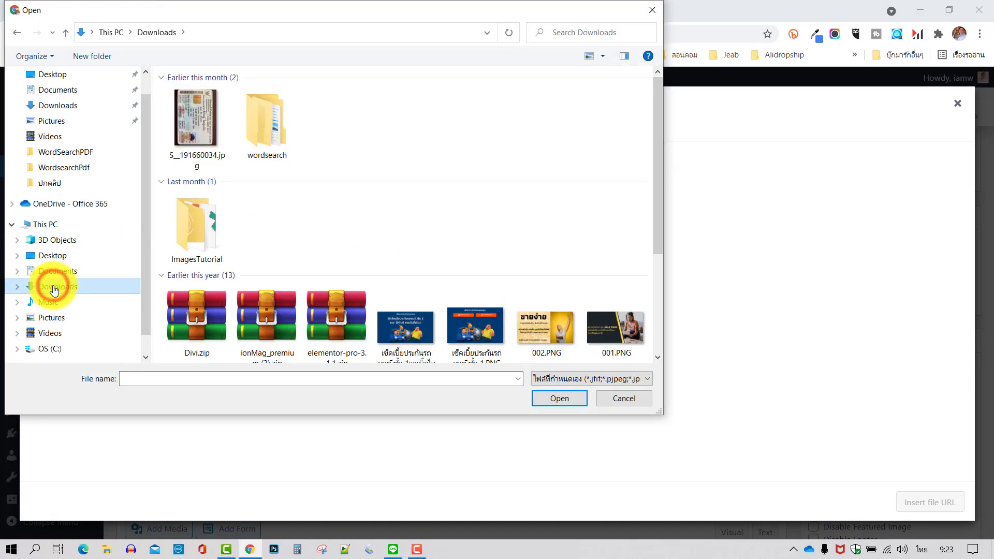
{"action": "double_click", "coordinate": [256, 139]}
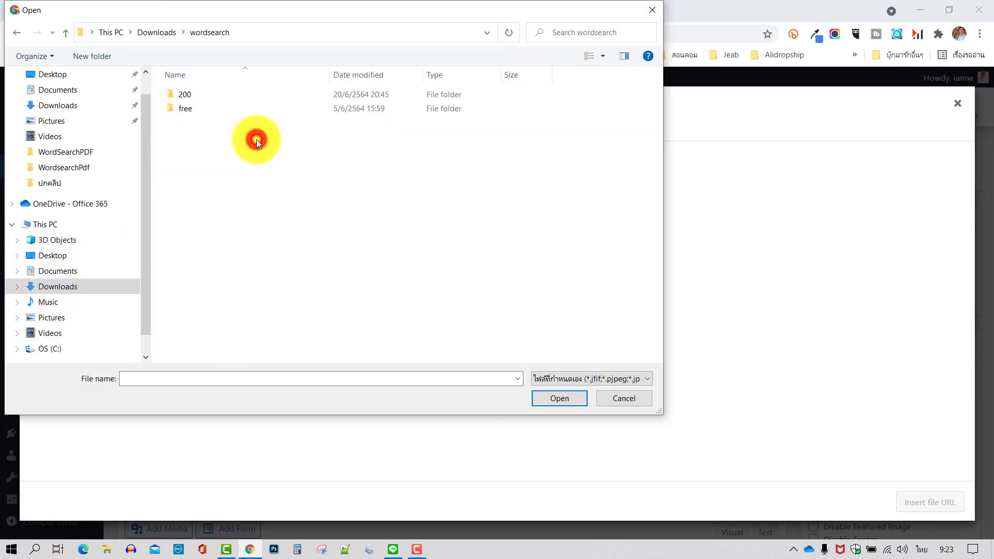
{"action": "double_click", "coordinate": [183, 109]}
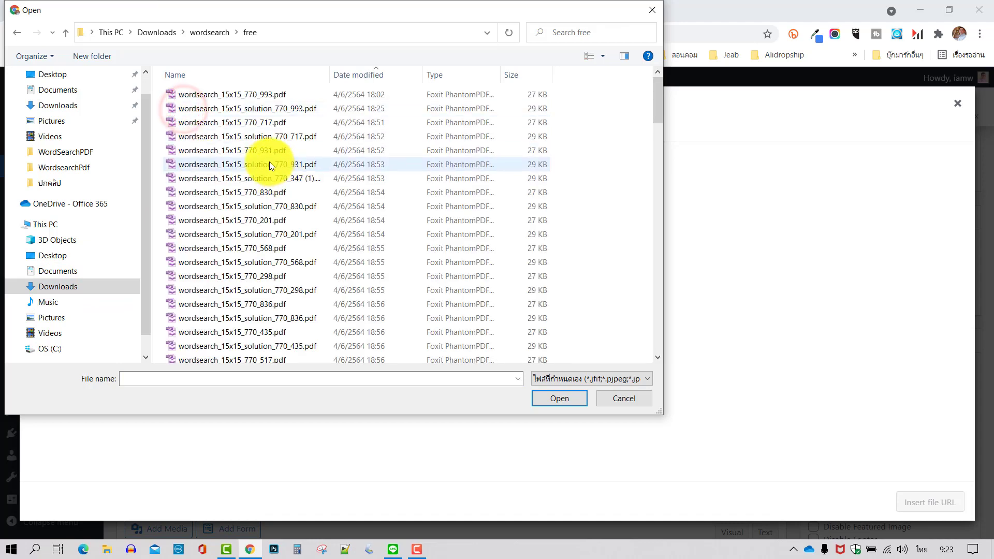
{"action": "left_click", "coordinate": [241, 96]}
{"action": "left_click", "coordinate": [241, 109], "text": "ctrl"}
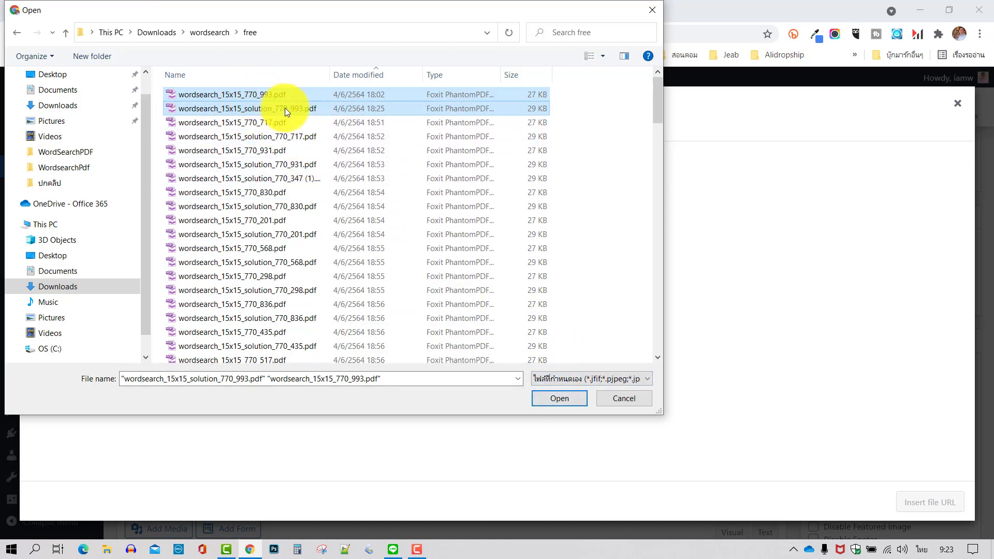
{"action": "left_click", "coordinate": [561, 399]}
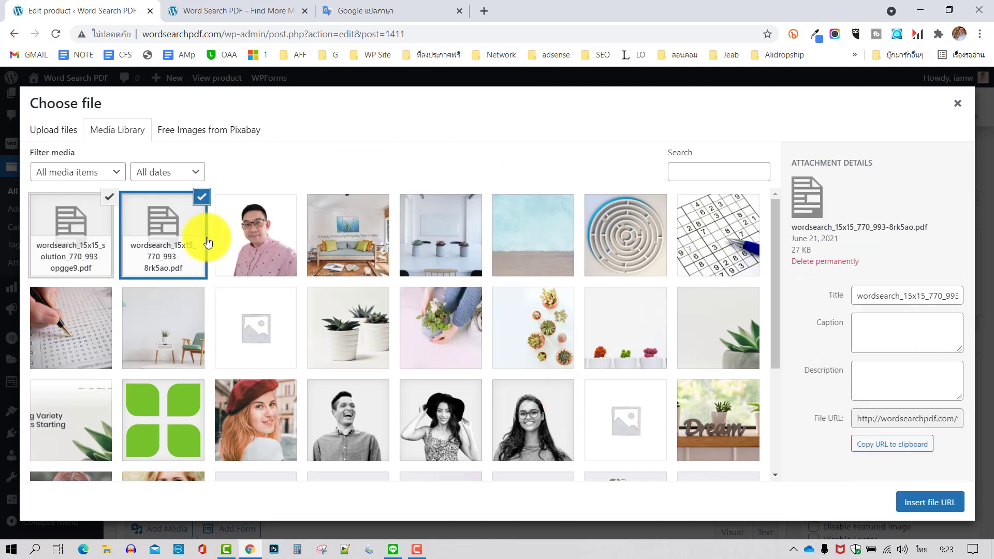
Insert the uploaded selection's URL into the downloadable file entry and check which PDF it points to
{"action": "left_click", "coordinate": [930, 502]}
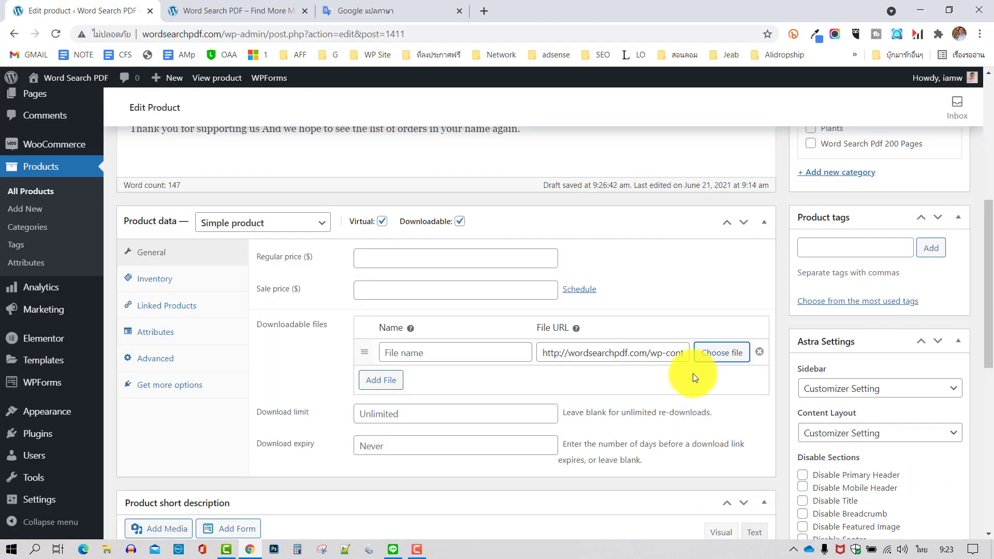
{"action": "scroll", "coordinate": [693, 374], "scroll_direction": "down", "scroll_amount": 1}
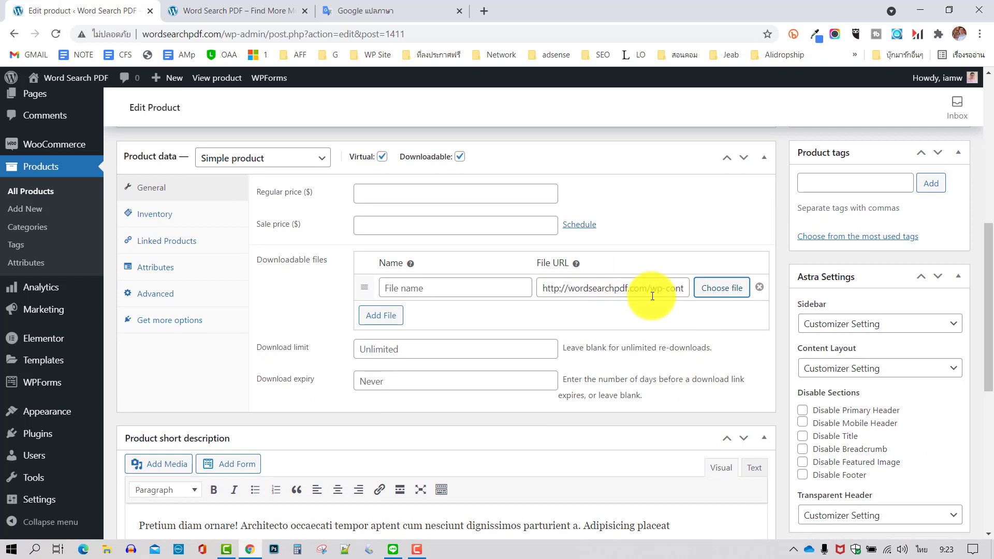
{"action": "left_click_drag", "start_coordinate": [641, 287], "coordinate": [700, 292]}
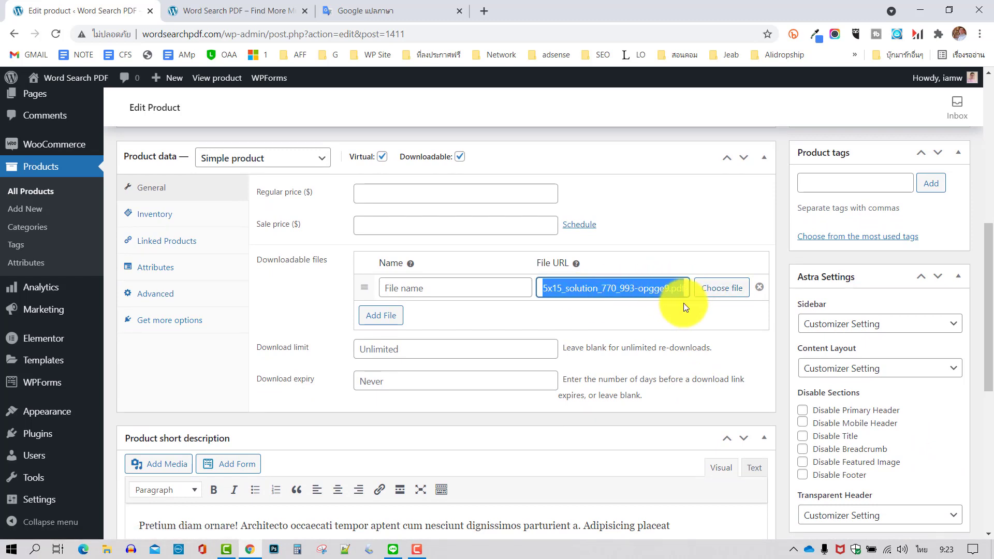
{"action": "left_click_drag", "start_coordinate": [626, 294], "coordinate": [676, 288]}
{"action": "left_click", "coordinate": [670, 314]}
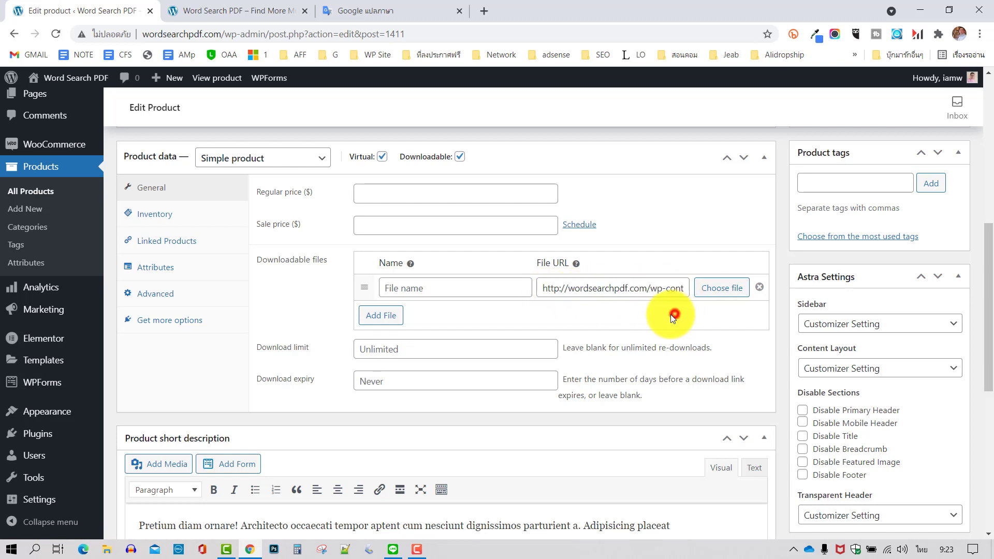
Add a second downloadable file entry linked to wordsearch_15x15_770_993-8rk5ao.pdf from the media library, and review the download limit and expiry fields
{"action": "left_click", "coordinate": [381, 316]}
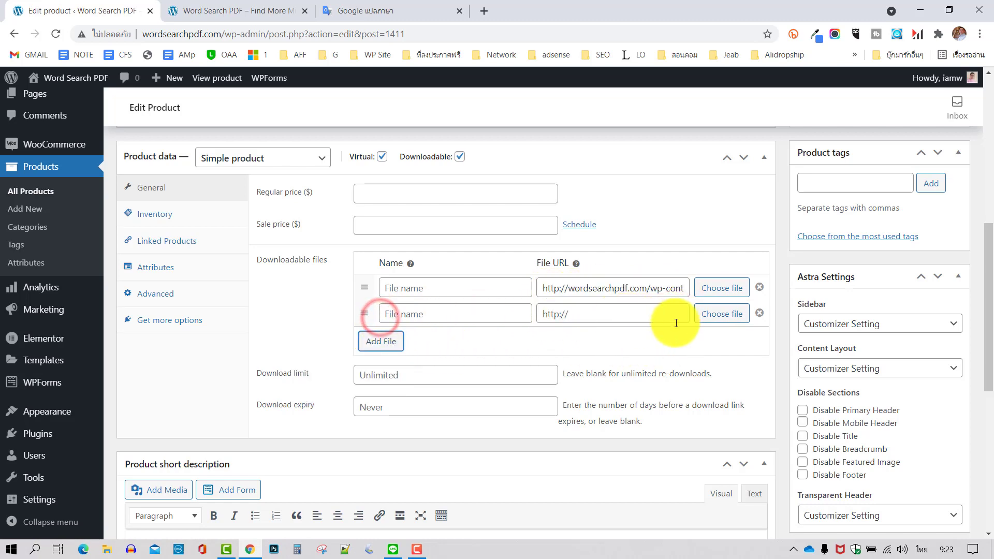
{"action": "left_click", "coordinate": [723, 316]}
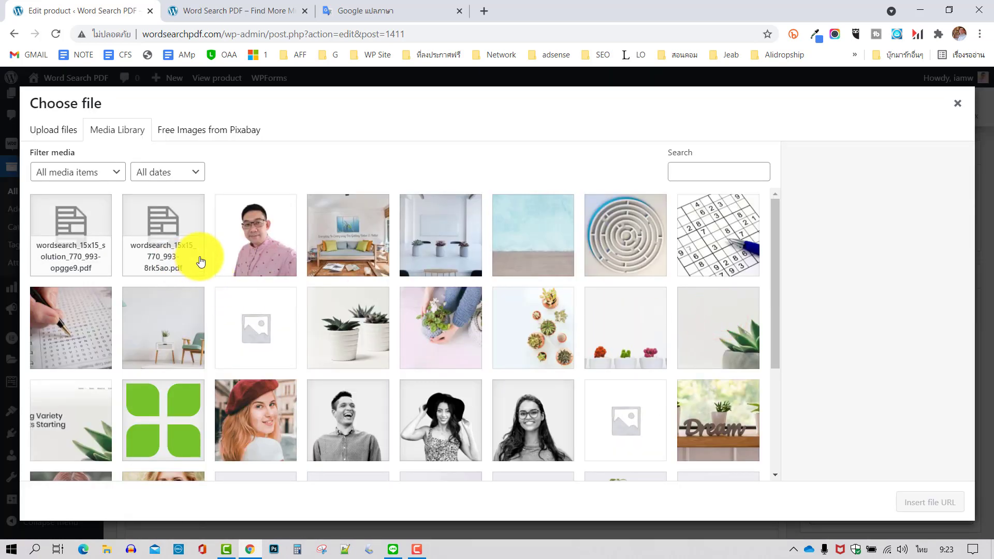
{"action": "left_click", "coordinate": [178, 259]}
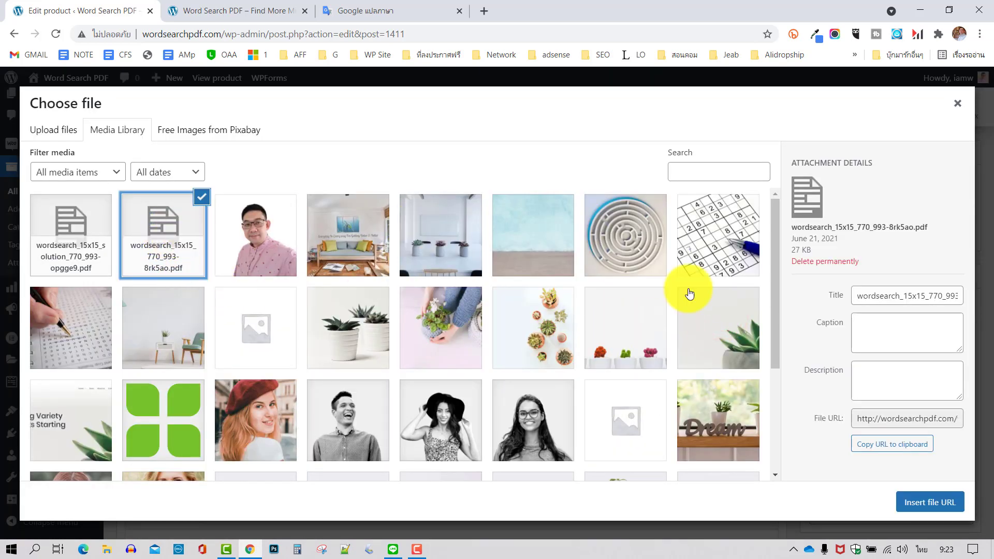
{"action": "left_click", "coordinate": [932, 501]}
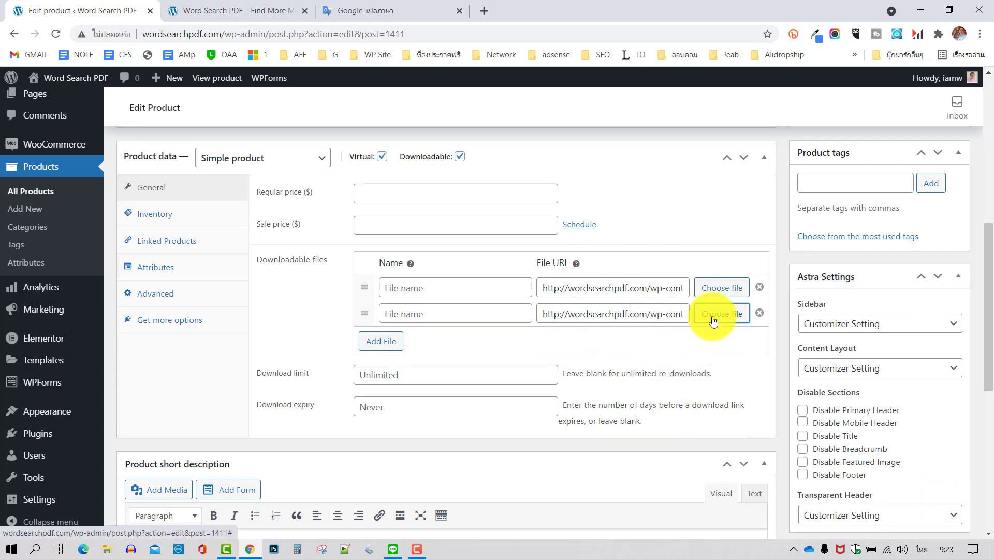
{"action": "left_click", "coordinate": [407, 376]}
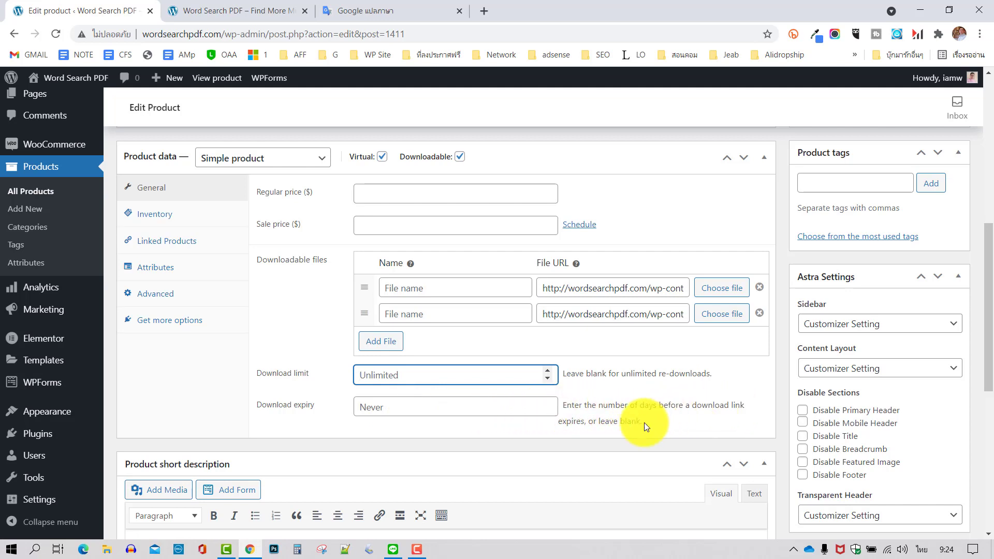
{"action": "left_click", "coordinate": [402, 406]}
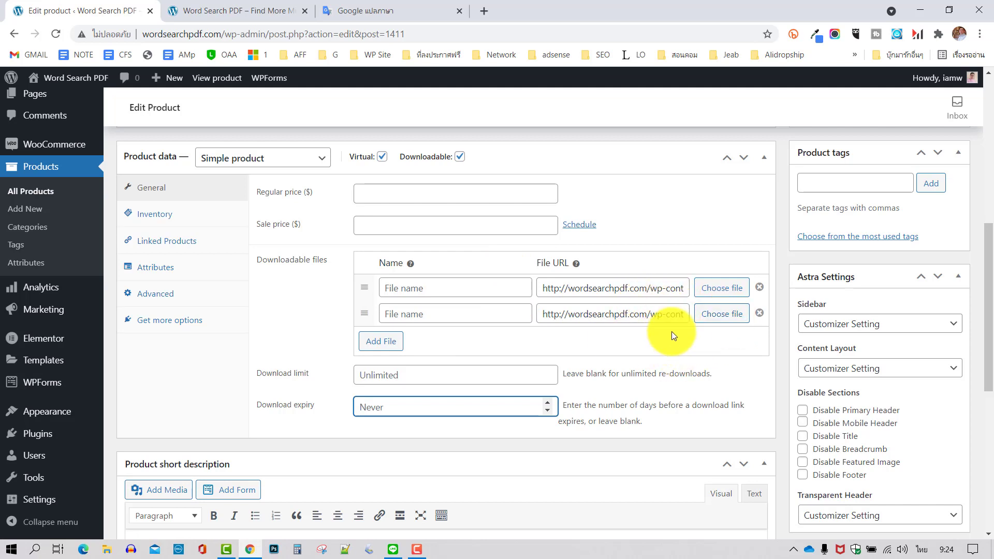
Compare the product's short description with where that text appears on the store's Cleistocactus product page
{"action": "scroll", "coordinate": [674, 344], "scroll_direction": "down", "scroll_amount": 3}
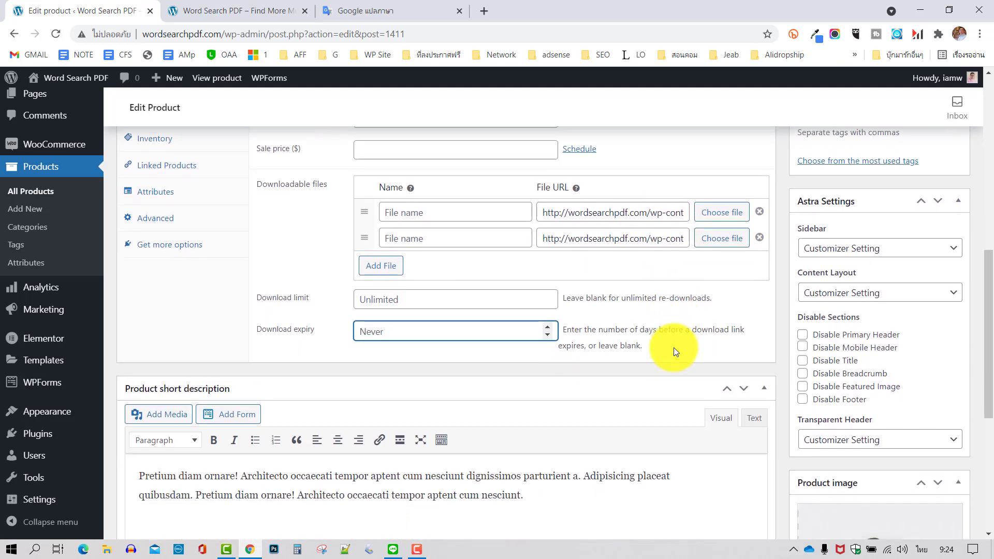
{"action": "left_click", "coordinate": [251, 346]}
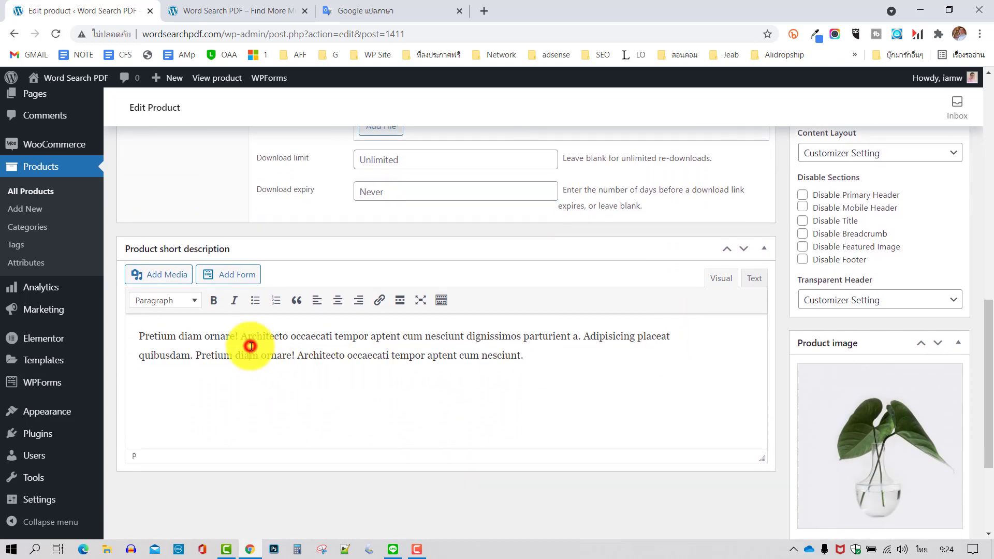
{"action": "left_click", "coordinate": [540, 358]}
{"action": "left_click_drag", "start_coordinate": [569, 362], "coordinate": [129, 340]}
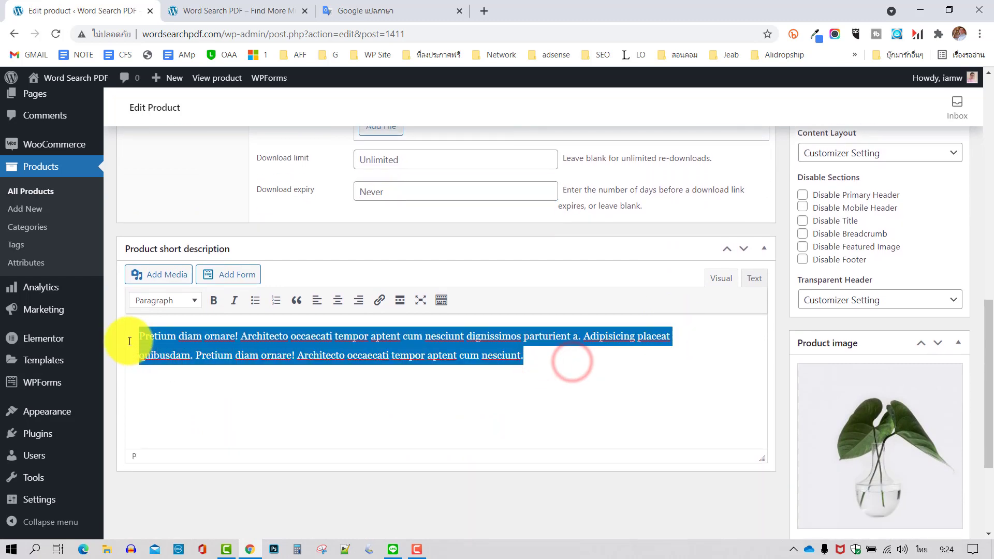
{"action": "left_click", "coordinate": [253, 12]}
{"action": "scroll", "coordinate": [160, 345], "scroll_direction": "down", "scroll_amount": 3}
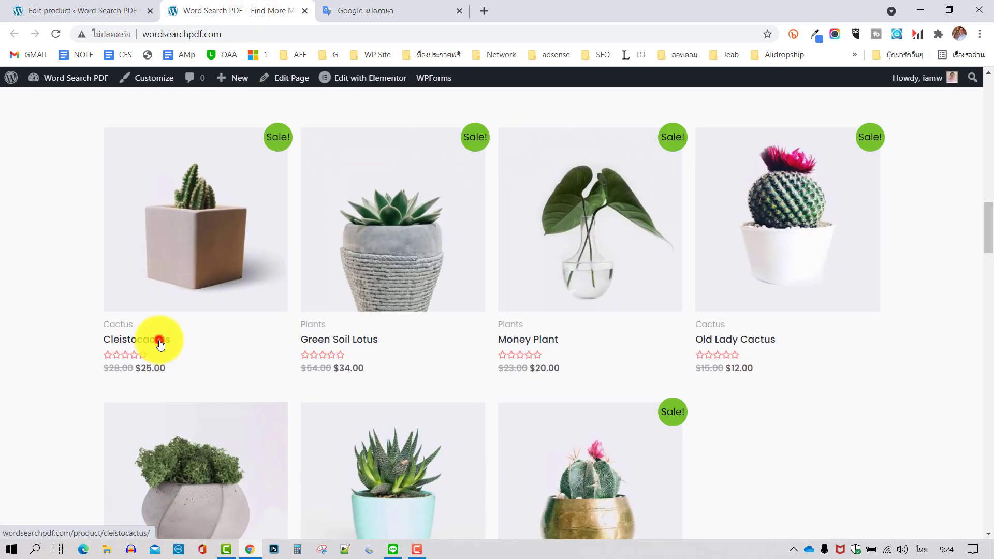
{"action": "left_click", "coordinate": [160, 343]}
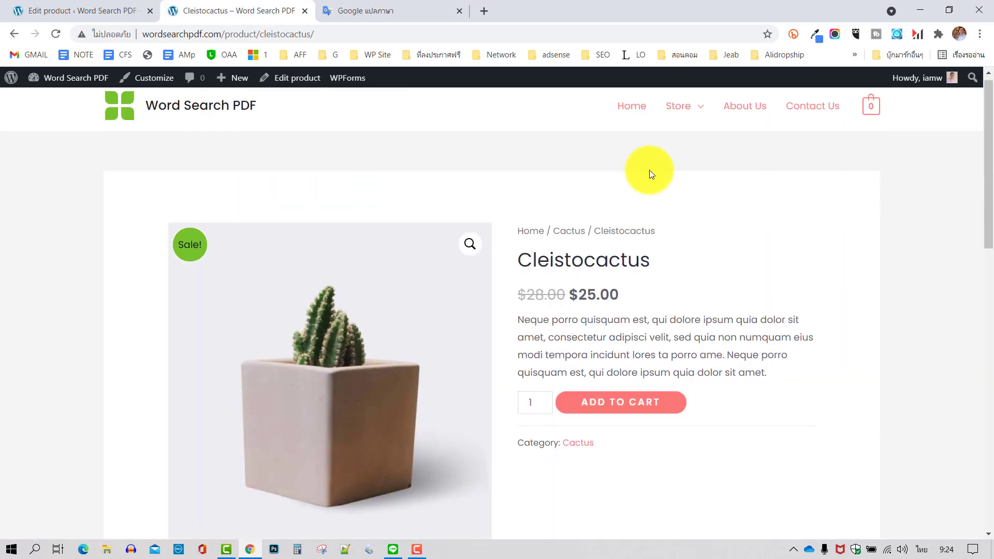
{"action": "scroll", "coordinate": [649, 170], "scroll_direction": "down", "scroll_amount": 2}
{"action": "left_click_drag", "start_coordinate": [517, 219], "coordinate": [714, 240]}
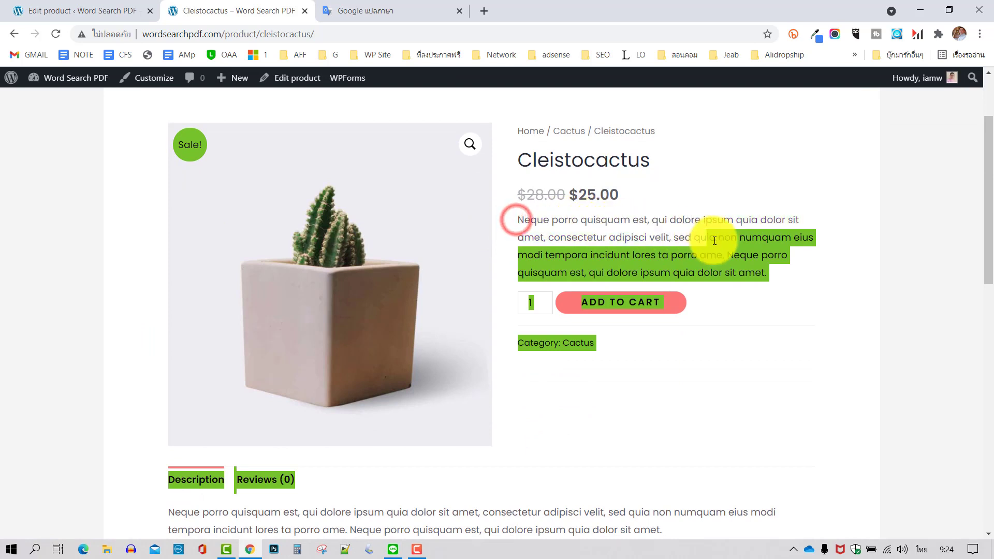
{"action": "left_click_drag", "start_coordinate": [777, 274], "coordinate": [517, 217]}
{"action": "left_click", "coordinate": [80, 8]}
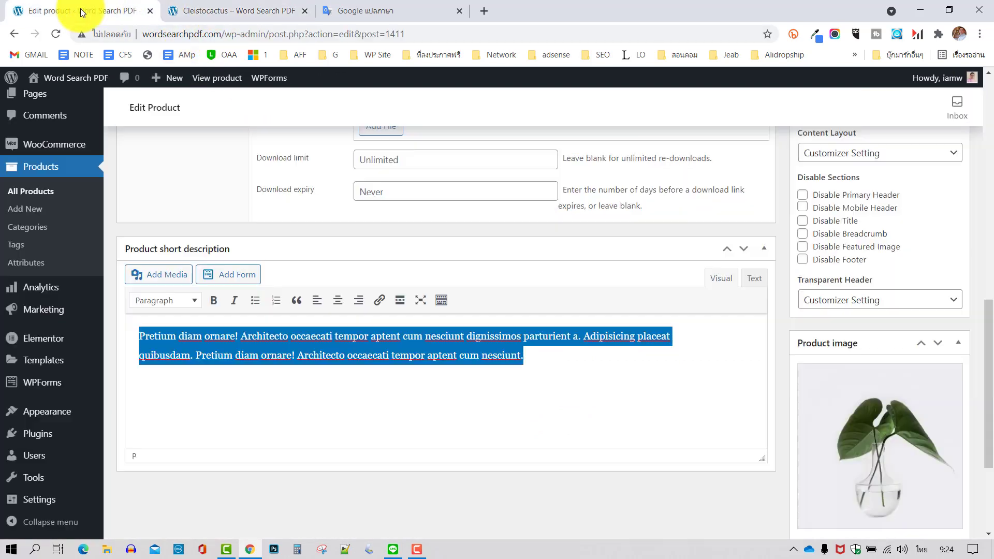
Replace the product short description with "Word Search Free You can Download this File Free woo hoo"
{"action": "left_click", "coordinate": [564, 365]}
{"action": "left_click_drag", "start_coordinate": [595, 358], "coordinate": [117, 343]}
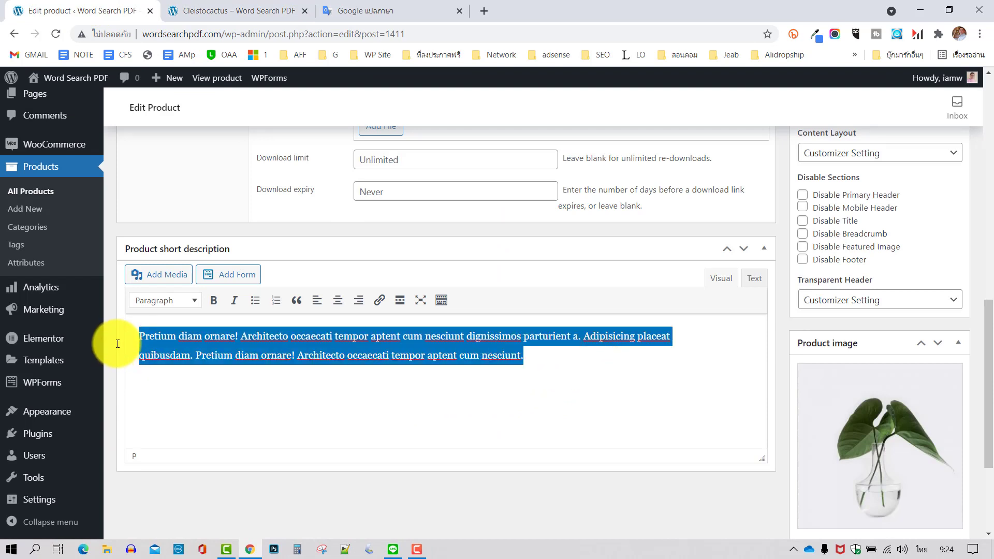
{"action": "type", "text": "”นพ"}
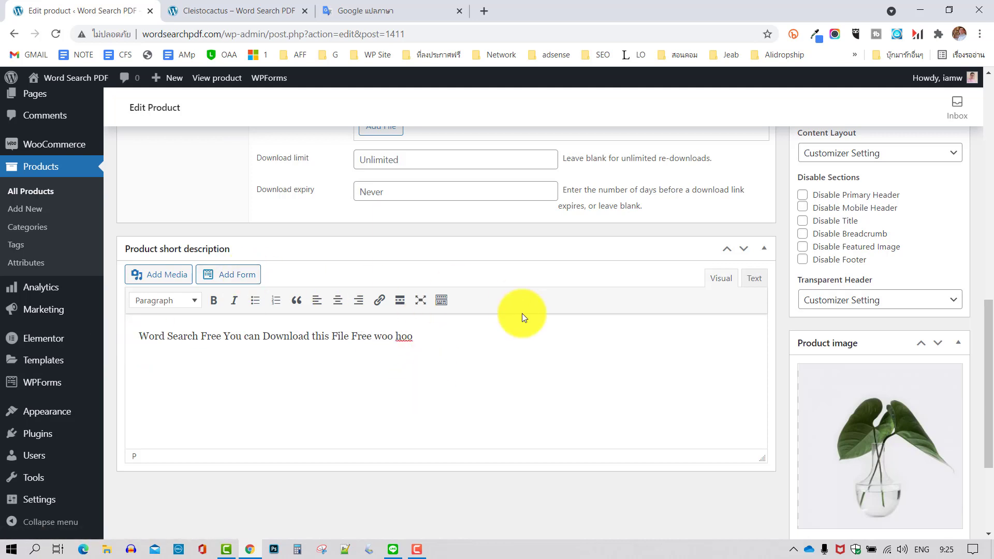
{"action": "scroll", "coordinate": [530, 334], "scroll_direction": "down", "scroll_amount": 1}
{"action": "scroll", "coordinate": [482, 331], "scroll_direction": "up", "scroll_amount": 1}
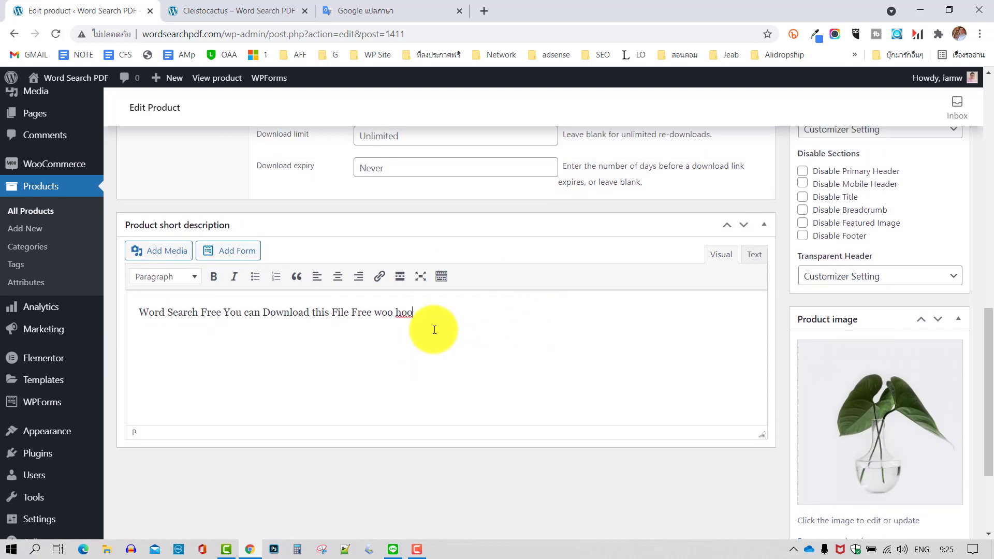
{"action": "left_click_drag", "start_coordinate": [414, 336], "coordinate": [373, 337]}
{"action": "right_click", "coordinate": [402, 337]}
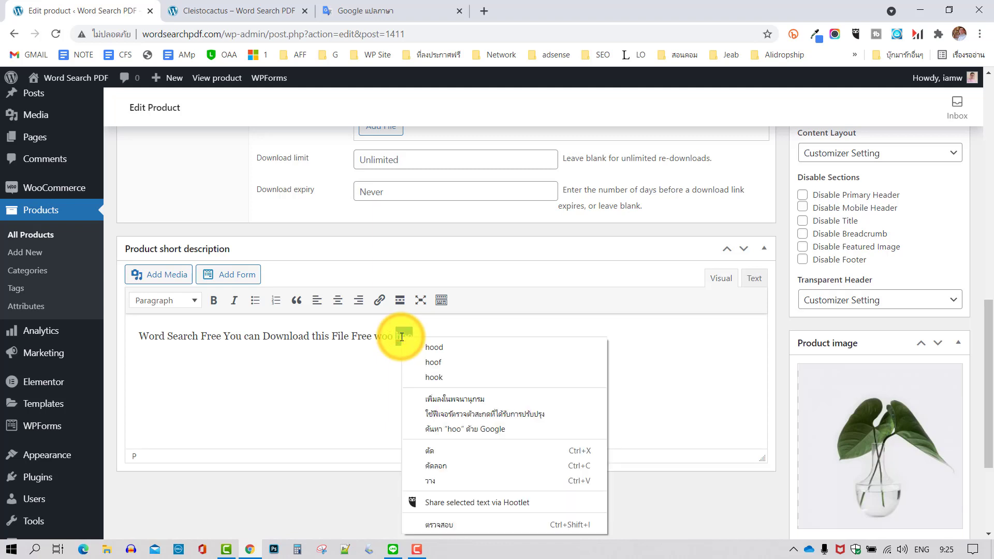
{"action": "left_click", "coordinate": [712, 346]}
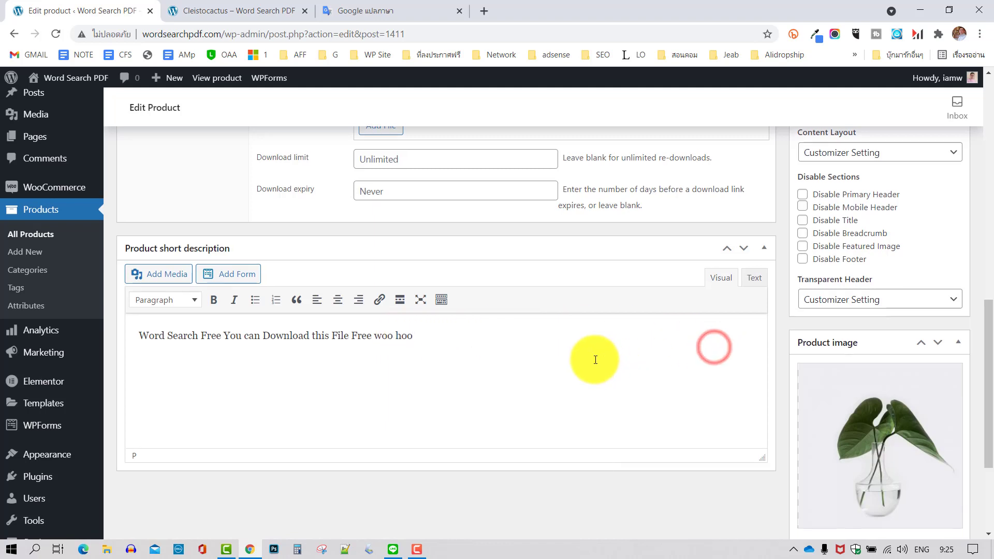
Open the current product image's attachment details to check its pixel dimensions
{"action": "scroll", "coordinate": [594, 358], "scroll_direction": "down", "scroll_amount": 3}
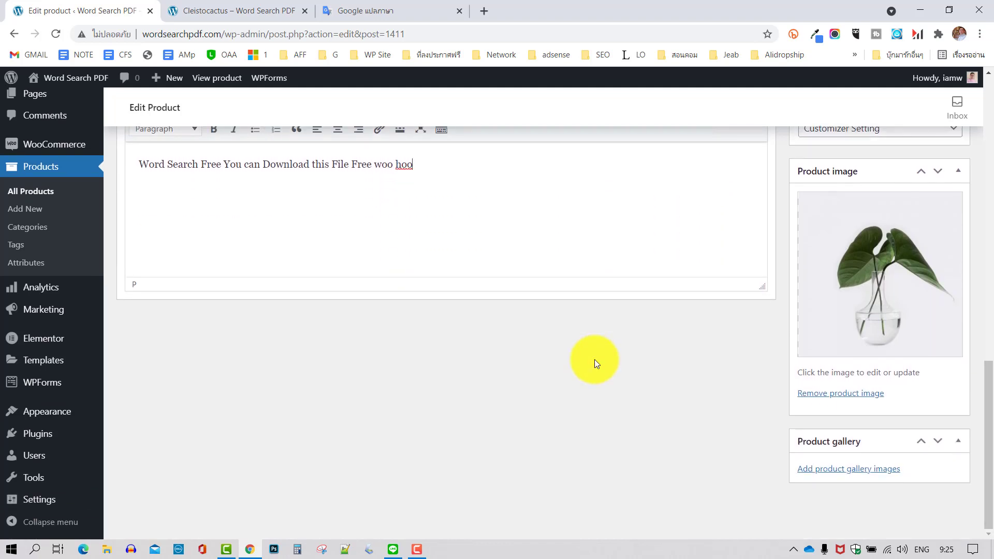
{"action": "scroll", "coordinate": [594, 362], "scroll_direction": "up", "scroll_amount": 2}
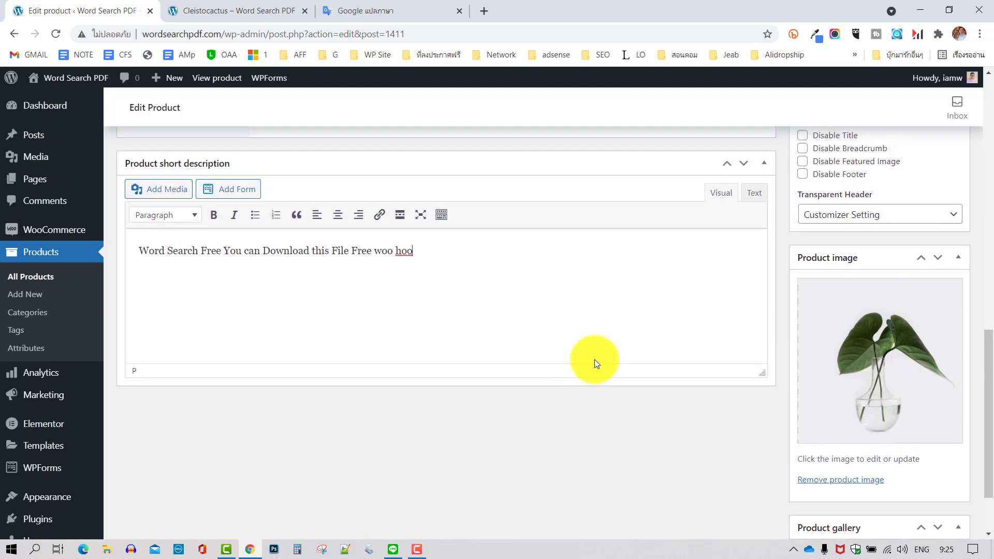
{"action": "left_click", "coordinate": [888, 357]}
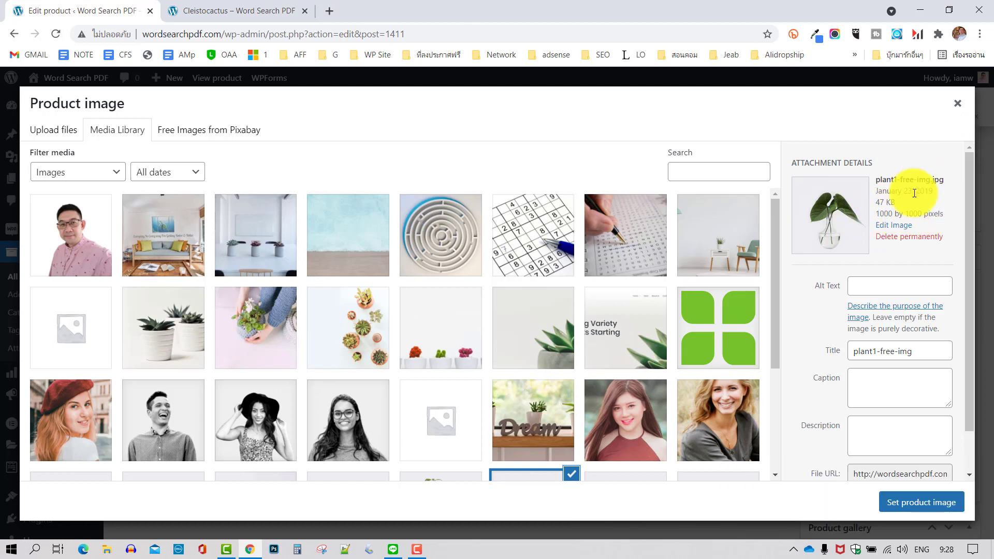
Open Canva in a new browser tab and create a custom-size design of 1000 × 1000 px
{"action": "left_click", "coordinate": [333, 15]}
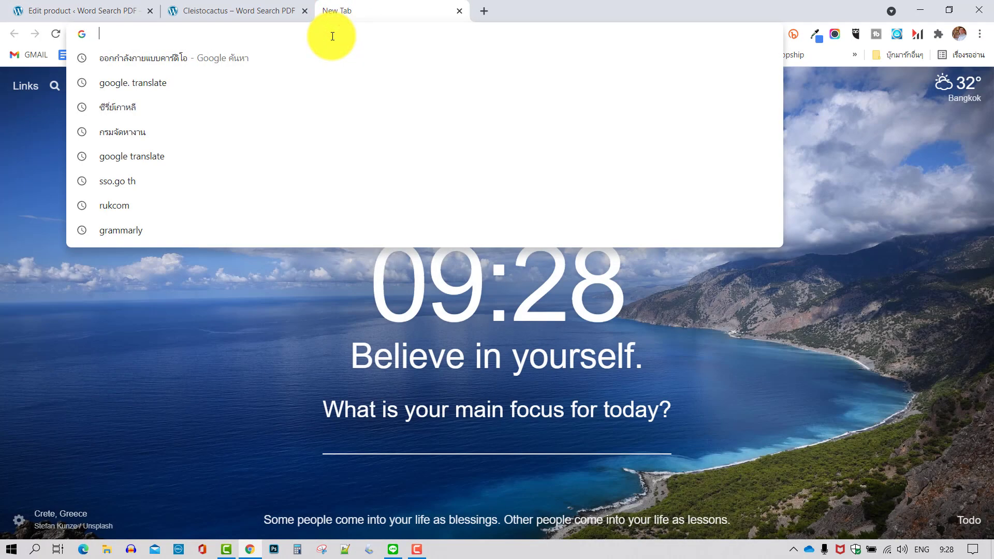
{"action": "type", "text": "ca"}
{"action": "key", "text": "Return"}
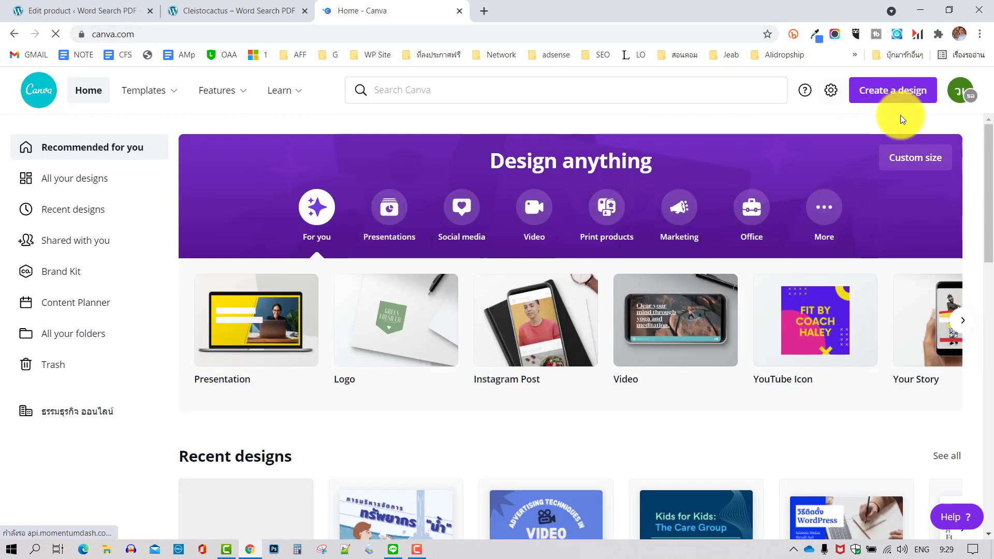
{"action": "left_click", "coordinate": [905, 89]}
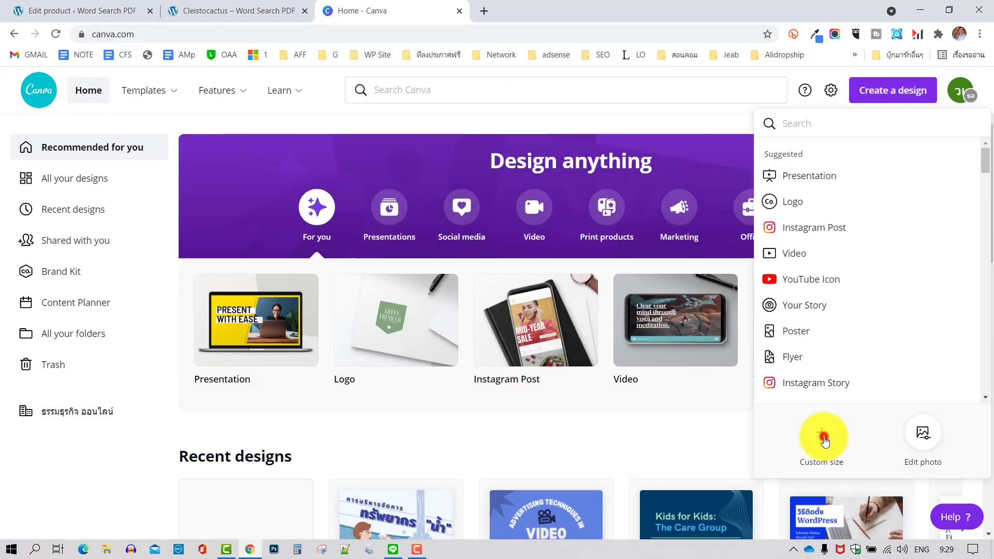
{"action": "left_click", "coordinate": [823, 439]}
{"action": "left_click", "coordinate": [810, 252]}
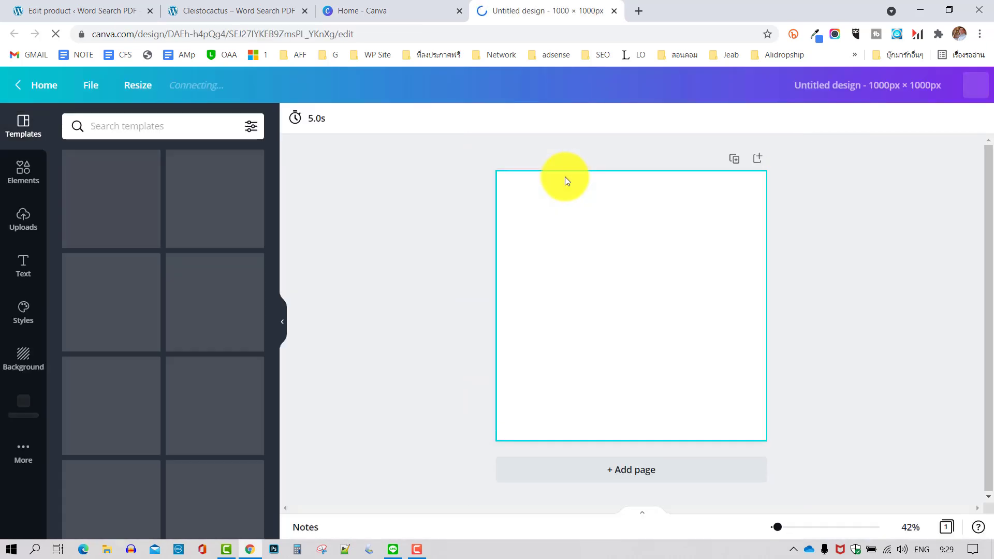
Browse the suggested design templates and search them for "game"
{"action": "scroll", "coordinate": [208, 274], "scroll_direction": "down", "scroll_amount": 1}
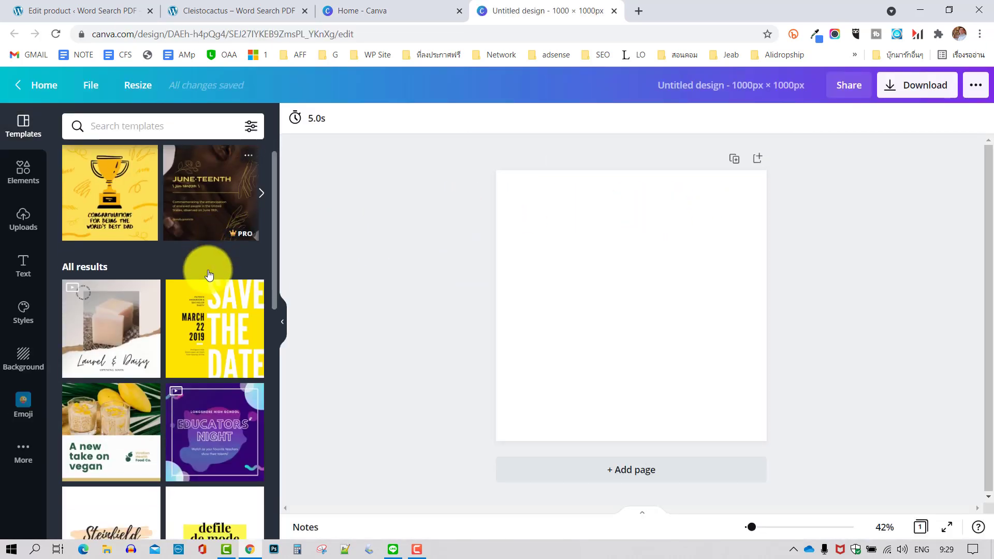
{"action": "scroll", "coordinate": [209, 274], "scroll_direction": "down", "scroll_amount": 10}
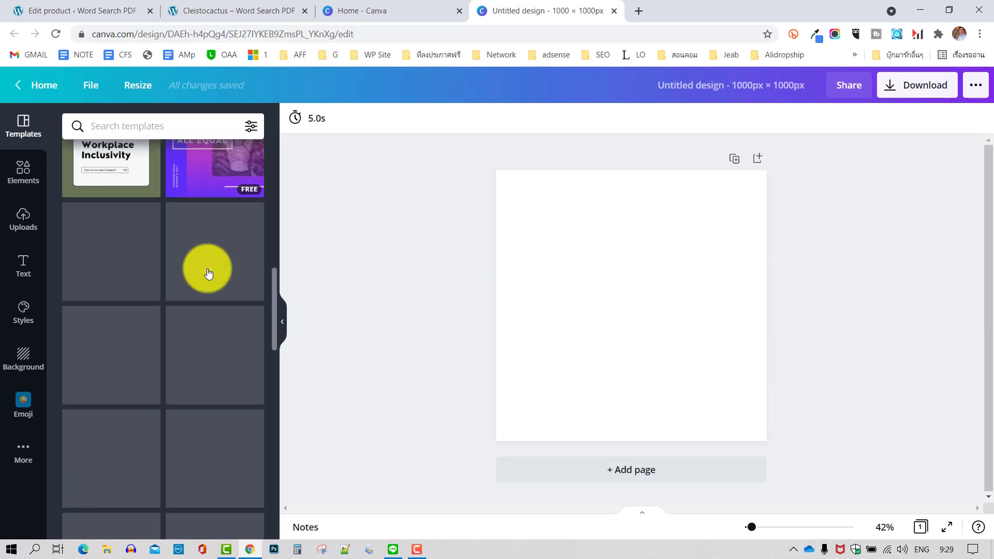
{"action": "scroll", "coordinate": [209, 274], "scroll_direction": "down", "scroll_amount": 3}
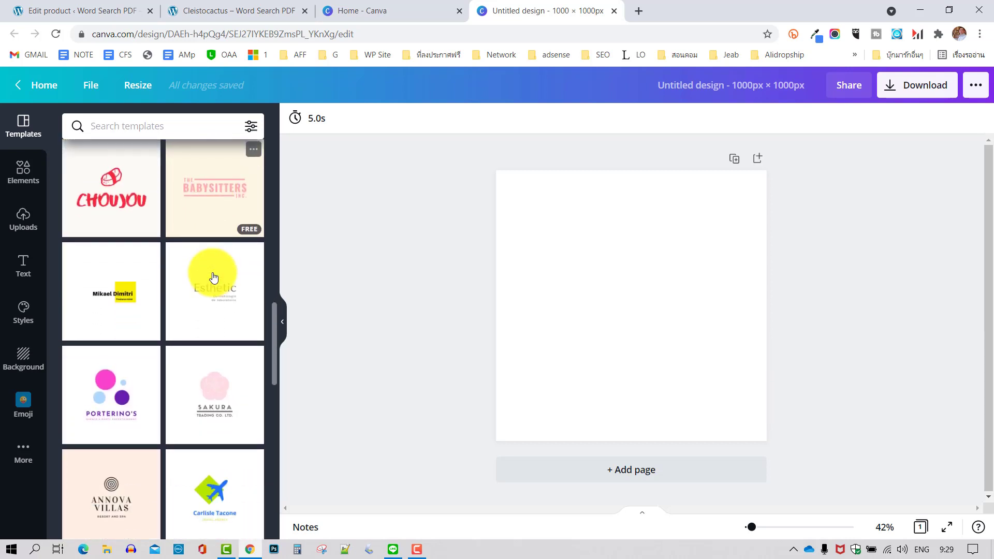
{"action": "scroll", "coordinate": [213, 277], "scroll_direction": "down", "scroll_amount": 5}
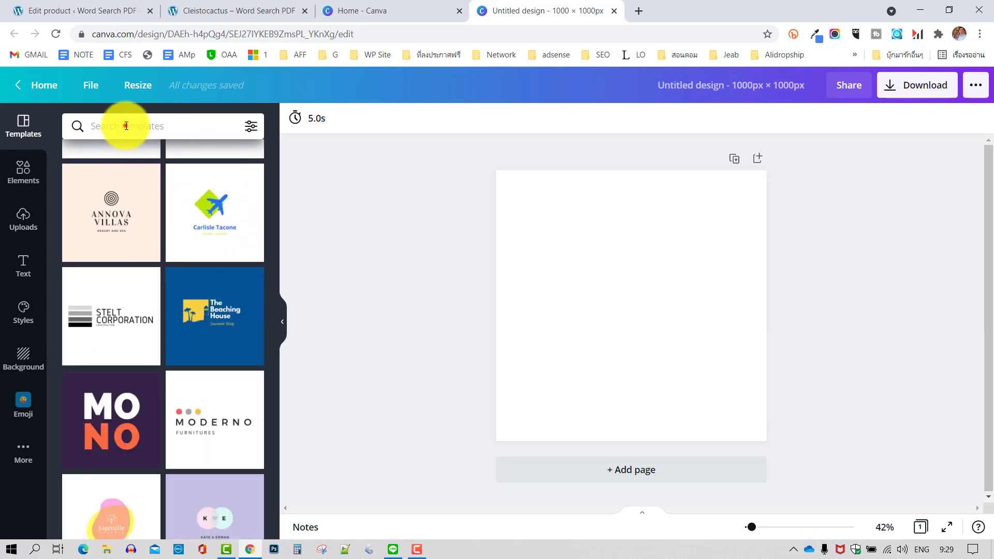
{"action": "left_click", "coordinate": [126, 125]}
{"action": "type", "text": "game"}
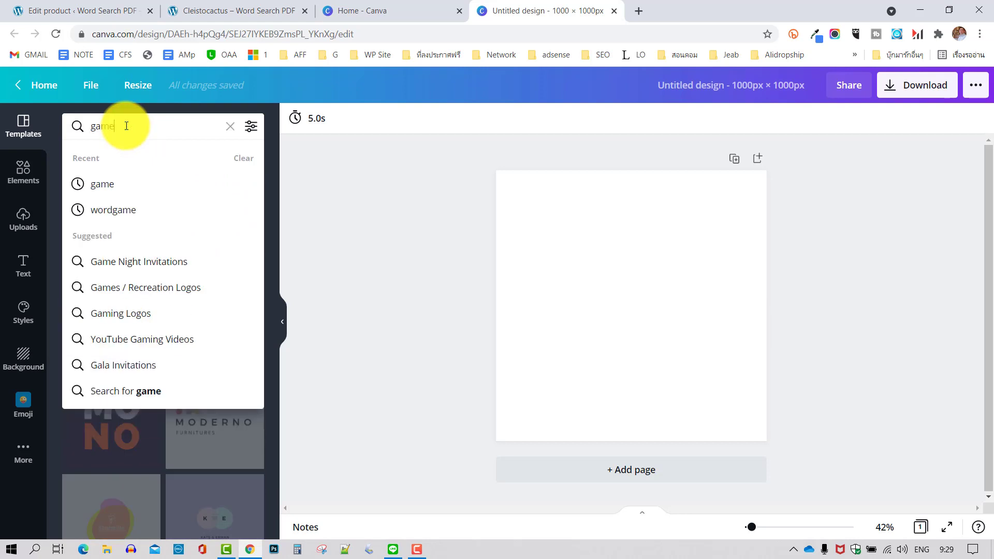
{"action": "key", "text": "Return"}
Find the "The First Word You See" letter-grid template in the game results and apply it to the blank page
{"action": "scroll", "coordinate": [186, 274], "scroll_direction": "down", "scroll_amount": 8}
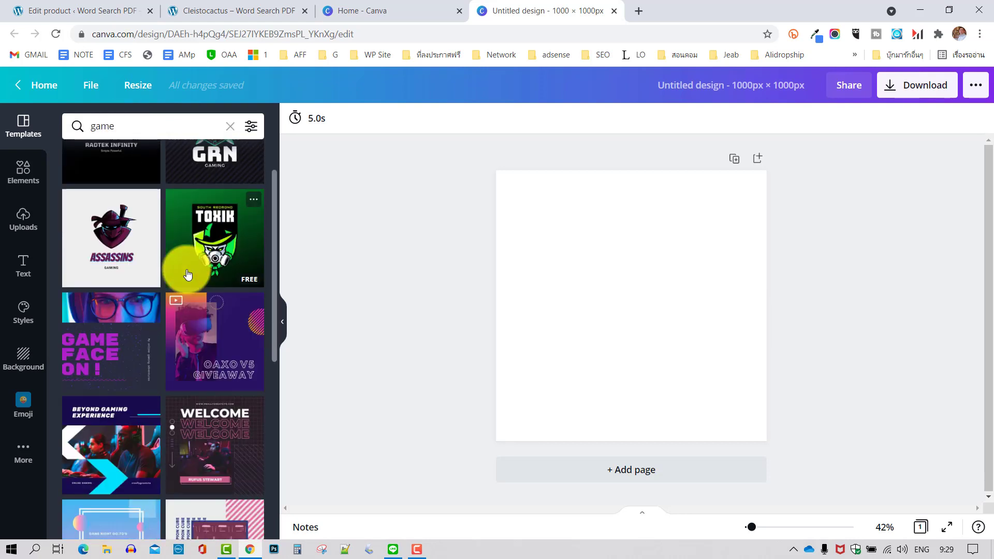
{"action": "scroll", "coordinate": [190, 278], "scroll_direction": "down", "scroll_amount": 6}
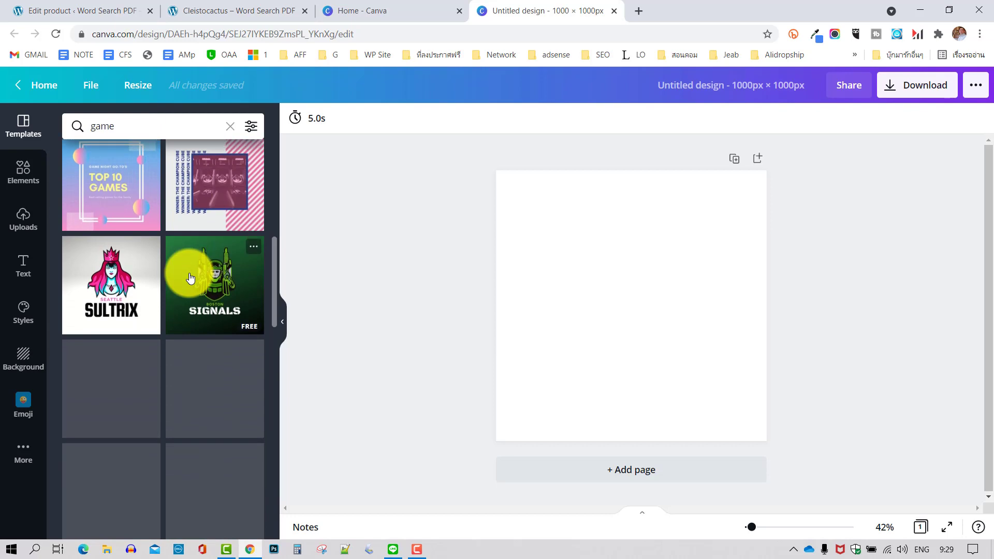
{"action": "scroll", "coordinate": [191, 278], "scroll_direction": "down", "scroll_amount": 8}
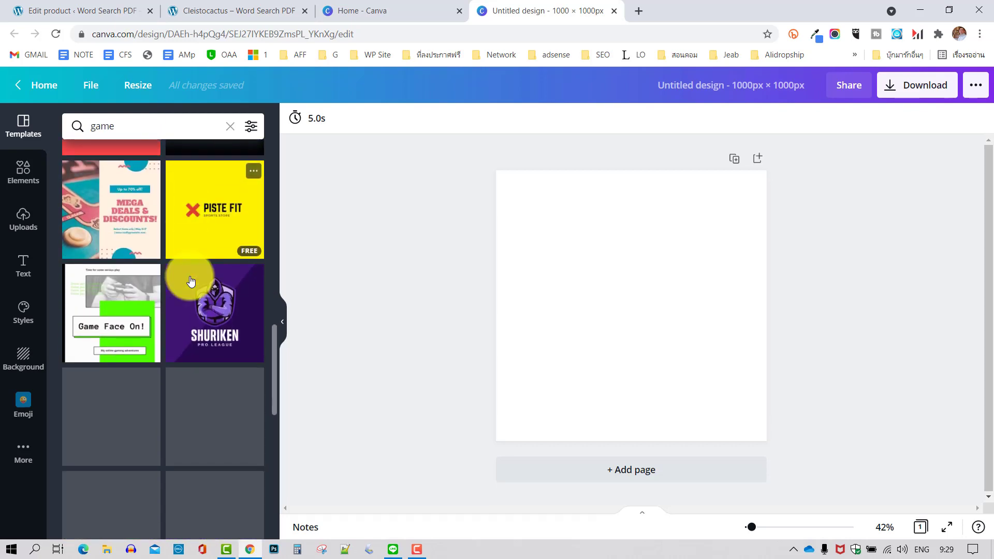
{"action": "scroll", "coordinate": [190, 279], "scroll_direction": "down", "scroll_amount": 3}
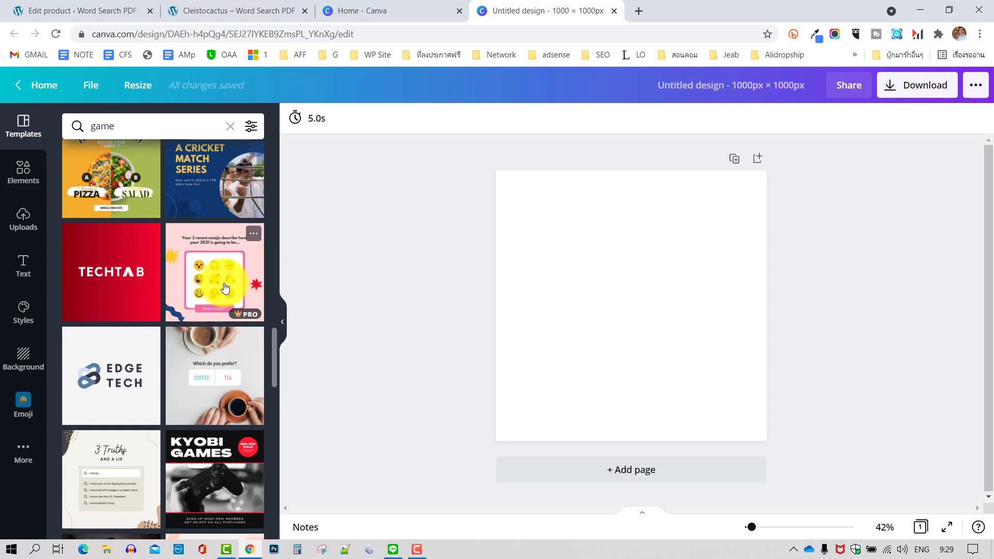
{"action": "scroll", "coordinate": [226, 282], "scroll_direction": "down", "scroll_amount": 3}
{"action": "scroll", "coordinate": [224, 288], "scroll_direction": "down", "scroll_amount": 7}
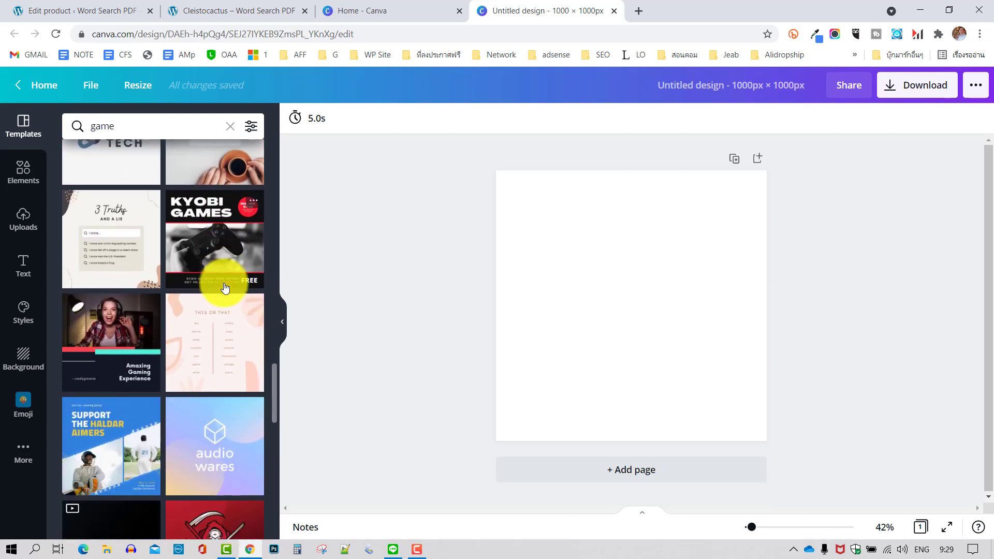
{"action": "scroll", "coordinate": [224, 285], "scroll_direction": "up", "scroll_amount": 3}
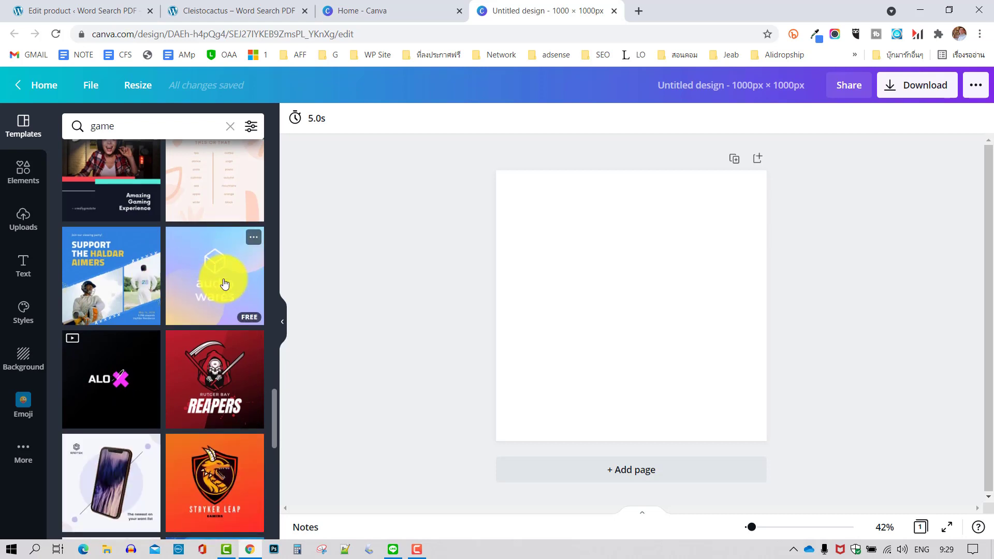
{"action": "scroll", "coordinate": [222, 282], "scroll_direction": "down", "scroll_amount": 5}
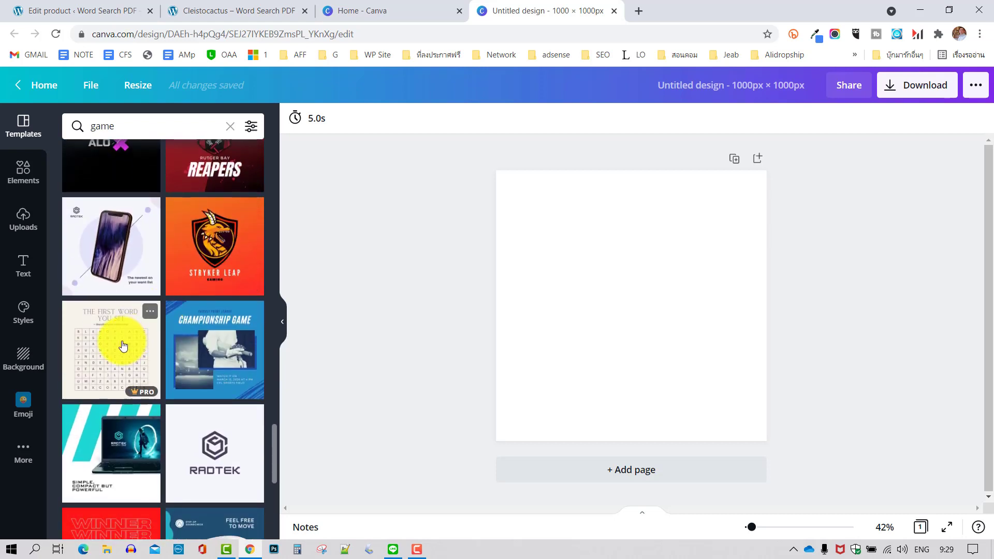
{"action": "left_click", "coordinate": [121, 345]}
Set the template's heading in the Lobster font and turn off its all-uppercase formatting
{"action": "left_click", "coordinate": [640, 200]}
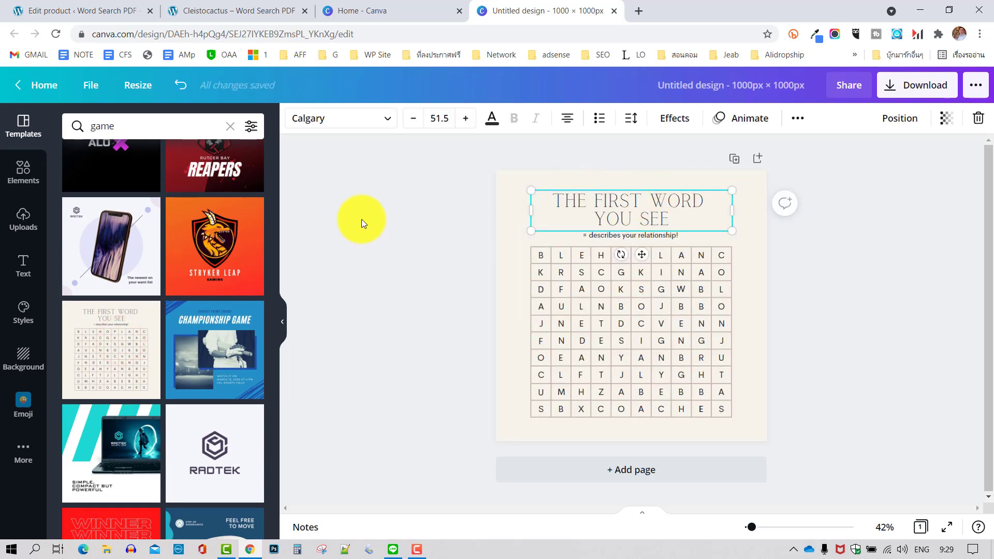
{"action": "left_click", "coordinate": [345, 119]}
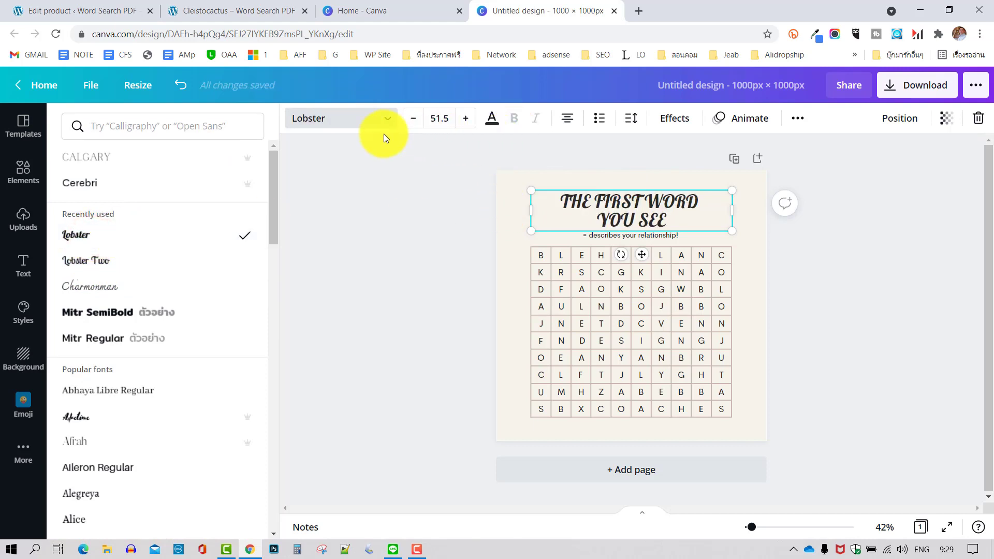
{"action": "left_click", "coordinate": [799, 119]}
{"action": "left_click", "coordinate": [683, 149]}
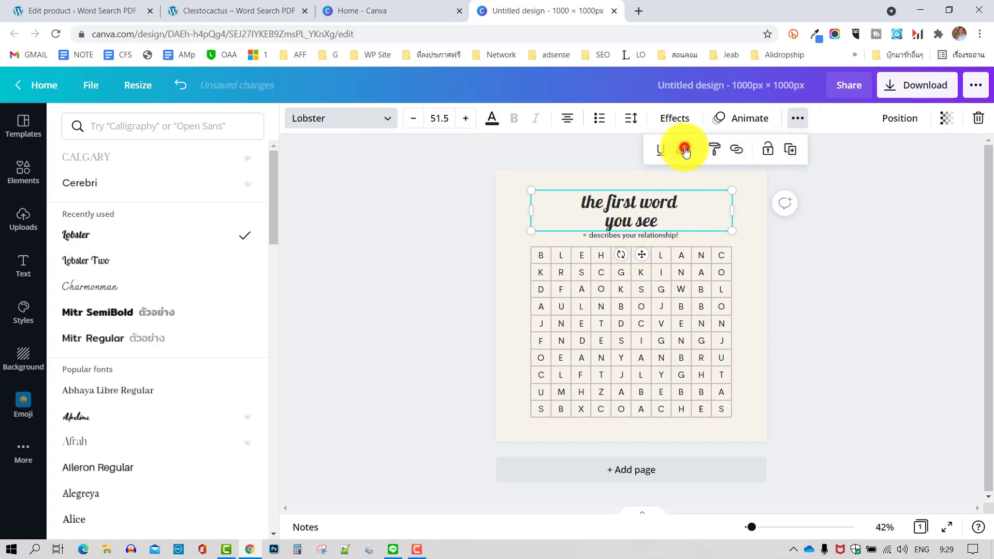
Replace the heading text with "Free Word Search"
{"action": "left_click", "coordinate": [611, 207]}
{"action": "left_click", "coordinate": [643, 223]}
{"action": "left_click_drag", "start_coordinate": [668, 222], "coordinate": [527, 198]}
{"action": "type", "text": "Free Word"}
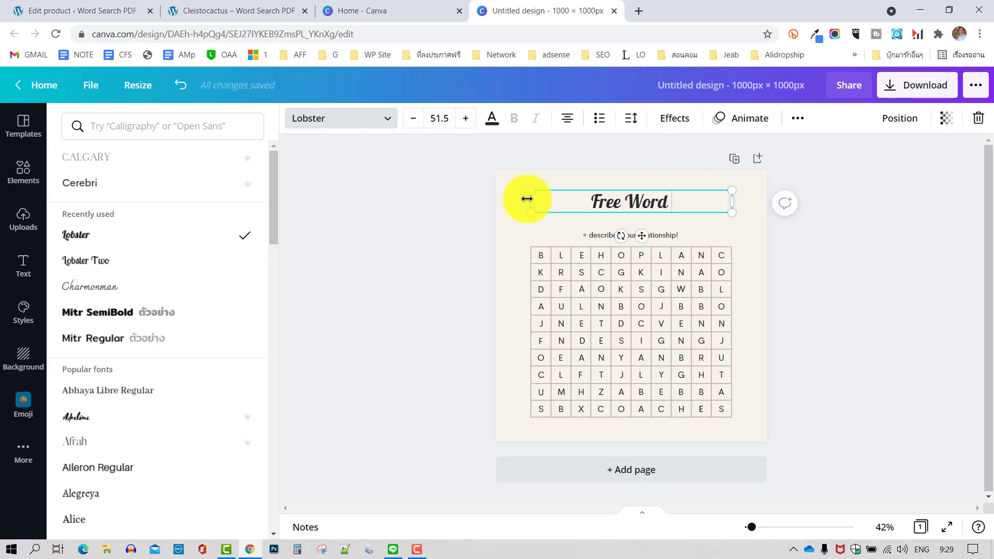
{"action": "type", "text": " Search"}
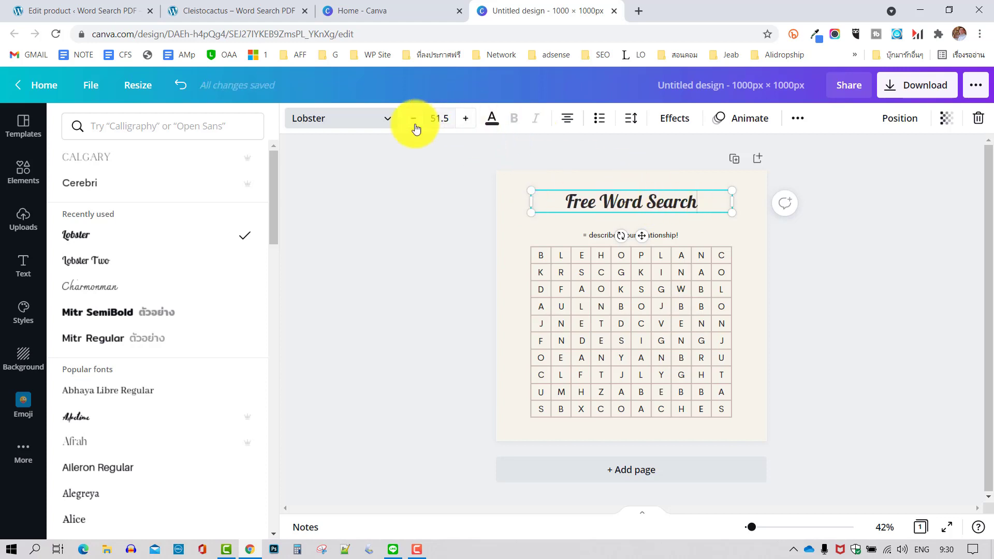
Enlarge the "Free Word Search" heading until it spans about the width of the letter grid
{"action": "left_click", "coordinate": [466, 120]}
{"action": "left_click", "coordinate": [465, 121]}
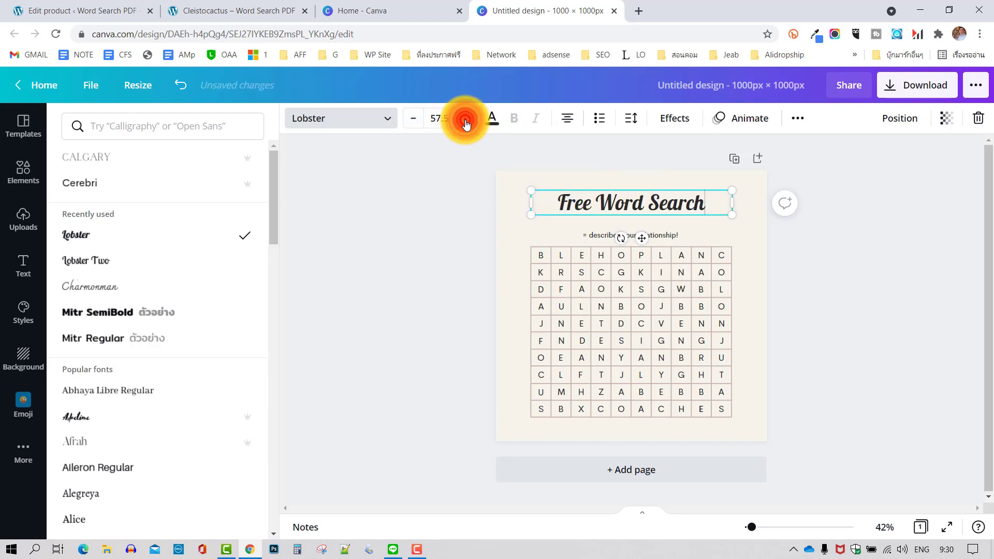
{"action": "left_click", "coordinate": [465, 121]}
{"action": "left_click", "coordinate": [465, 121]}
{"action": "left_click", "coordinate": [465, 121]}
{"action": "left_click", "coordinate": [465, 121]}
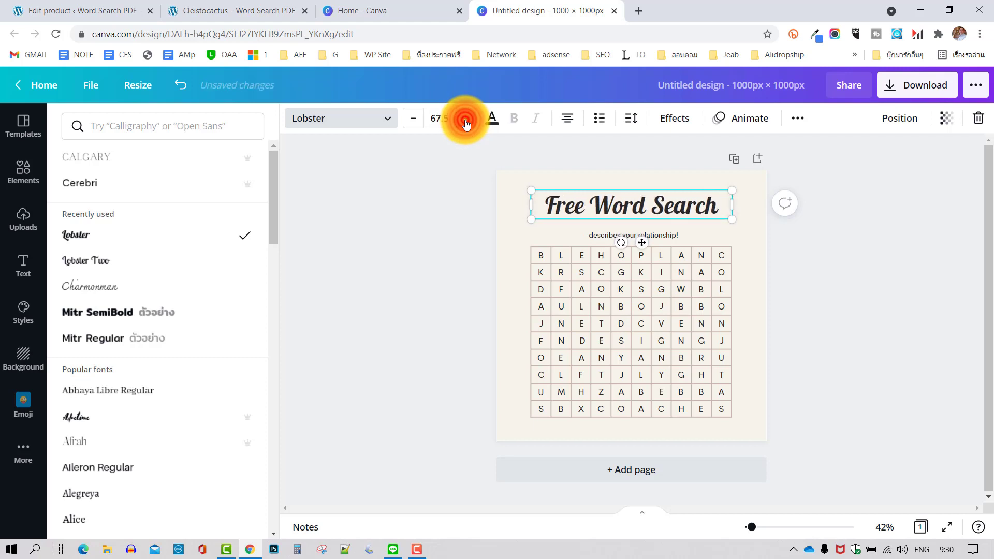
{"action": "left_click", "coordinate": [465, 121]}
{"action": "left_click", "coordinate": [465, 121]}
{"action": "left_click", "coordinate": [465, 121]}
{"action": "left_click", "coordinate": [466, 121]}
{"action": "left_click", "coordinate": [465, 121]}
{"action": "left_click", "coordinate": [466, 121]}
{"action": "left_click", "coordinate": [465, 121]}
{"action": "left_click", "coordinate": [466, 121]}
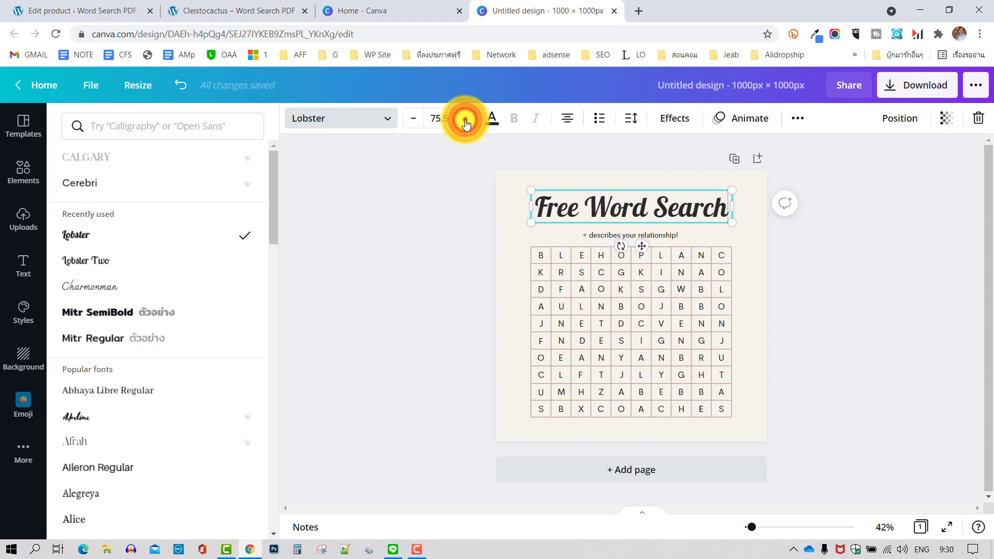
{"action": "left_click", "coordinate": [465, 121]}
{"action": "left_click", "coordinate": [812, 264]}
Replace the subtitle below the heading with "V.1" and set it in the Lobster font
{"action": "left_click", "coordinate": [646, 232]}
{"action": "left_click", "coordinate": [646, 234]}
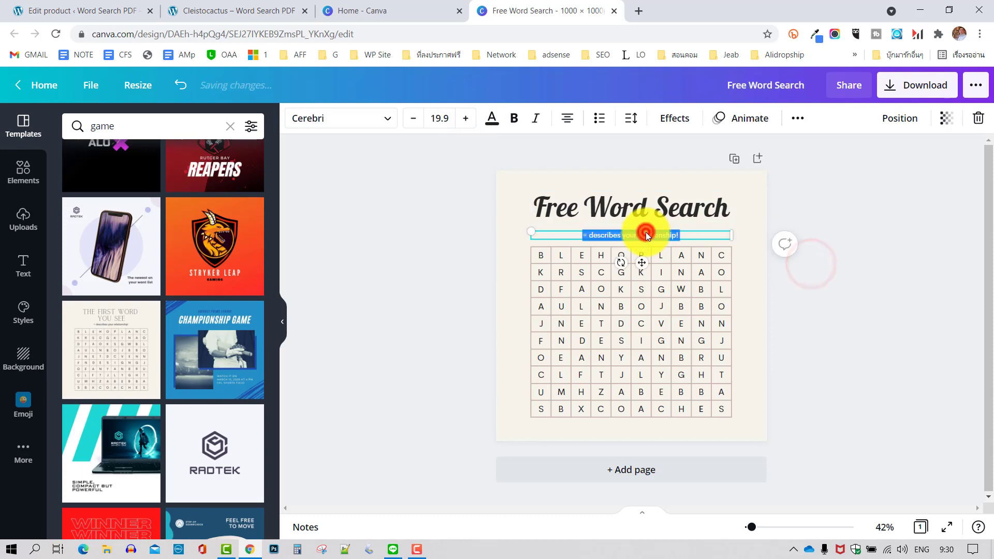
{"action": "type", "text": "v"}
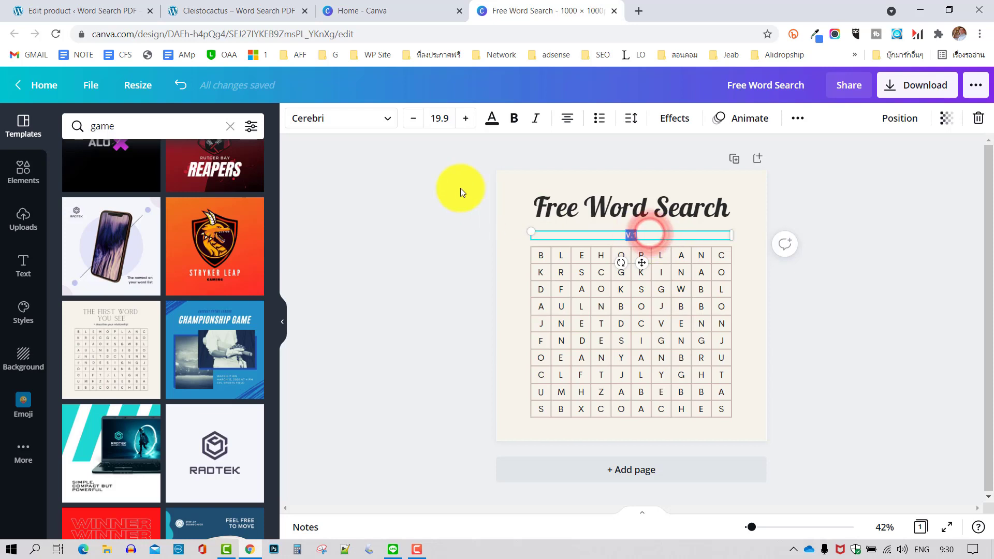
{"action": "left_click", "coordinate": [338, 120]}
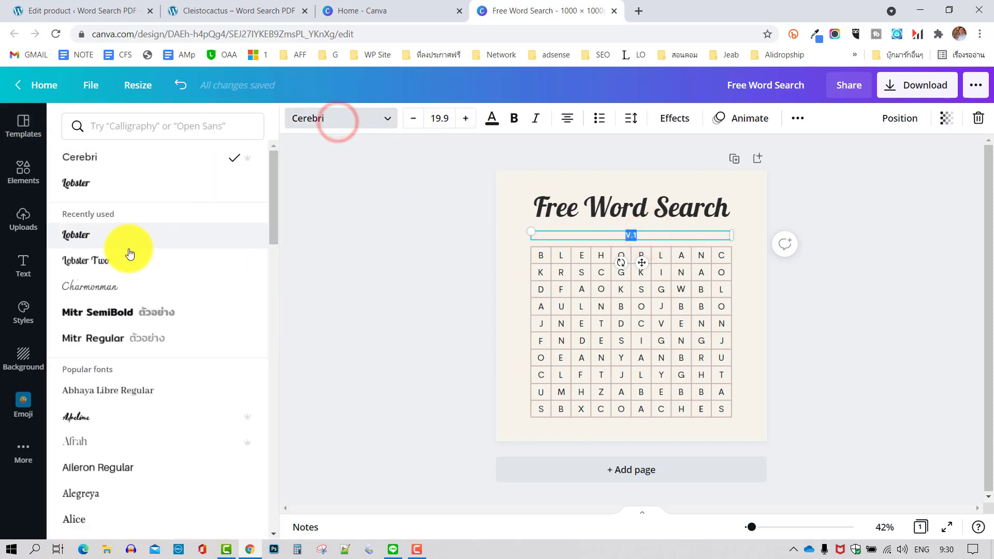
{"action": "left_click", "coordinate": [113, 239]}
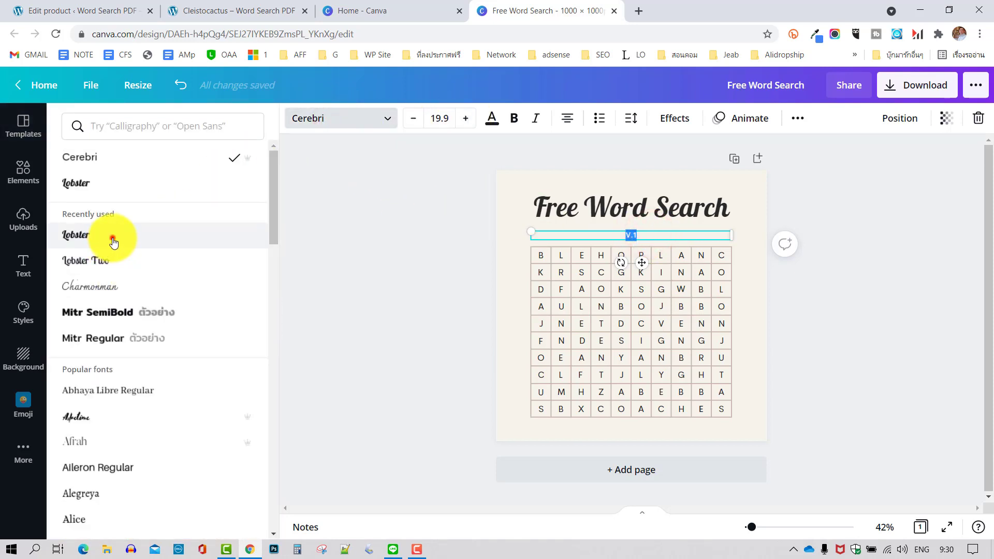
{"action": "left_click", "coordinate": [122, 184]}
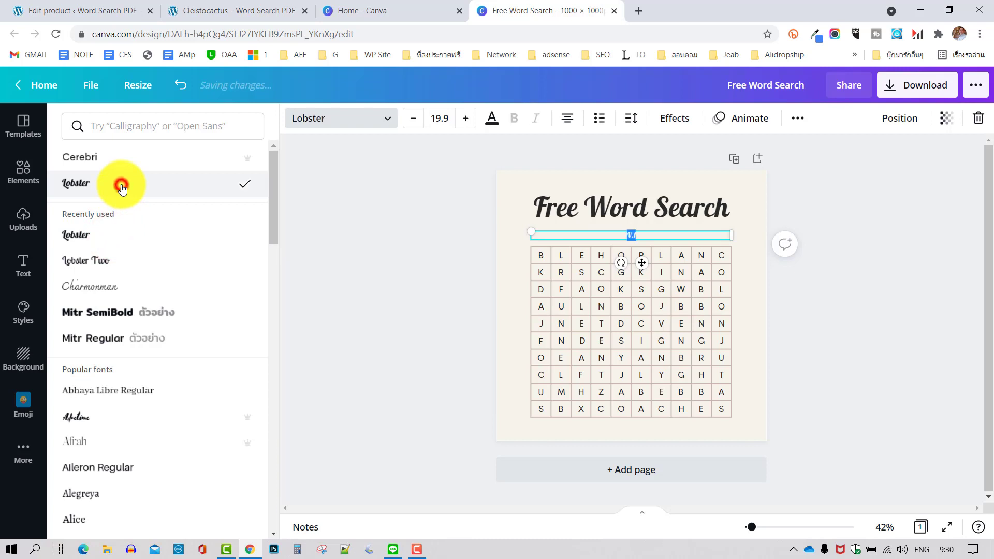
Increase the "V.1" subtitle's font size to 35.9
{"action": "left_click", "coordinate": [465, 119]}
{"action": "left_click", "coordinate": [466, 118]}
{"action": "left_click", "coordinate": [465, 118]}
{"action": "left_click", "coordinate": [465, 118]}
{"action": "left_click", "coordinate": [466, 118]}
{"action": "left_click", "coordinate": [465, 118]}
{"action": "left_click", "coordinate": [466, 119]}
{"action": "left_click", "coordinate": [466, 119]}
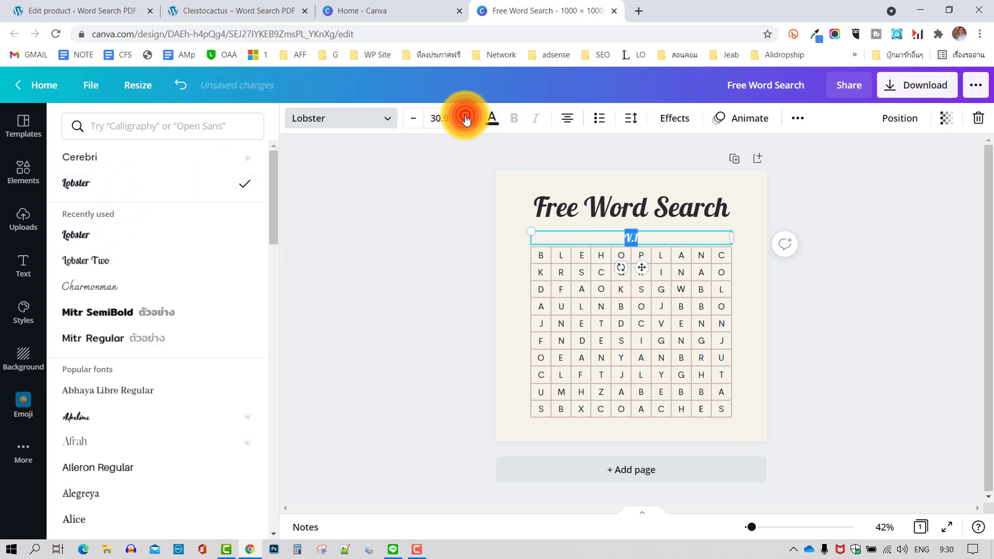
{"action": "left_click", "coordinate": [466, 119]}
{"action": "left_click", "coordinate": [466, 119]}
{"action": "left_click", "coordinate": [465, 119]}
{"action": "left_click", "coordinate": [465, 119]}
{"action": "left_click", "coordinate": [465, 118]}
{"action": "left_click", "coordinate": [465, 118]}
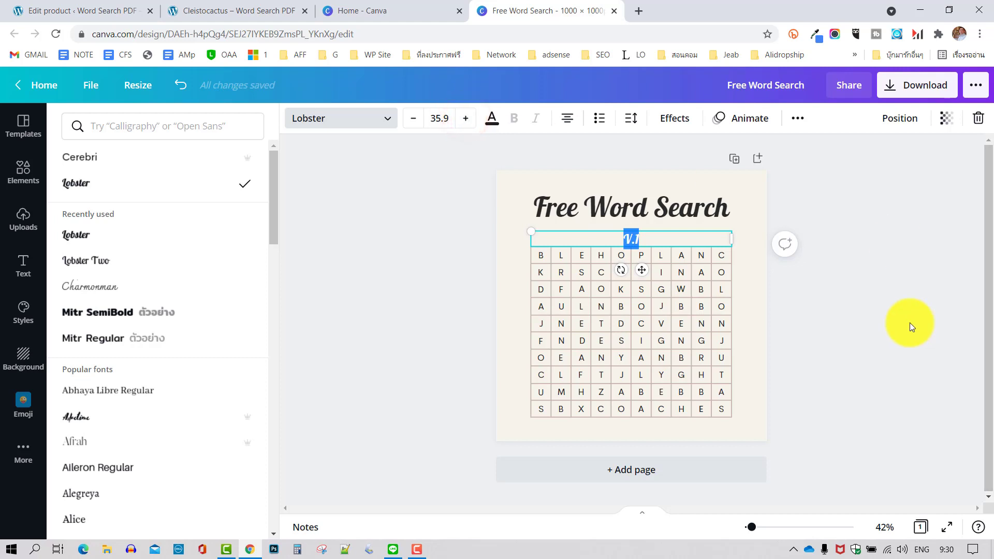
{"action": "left_click", "coordinate": [903, 322]}
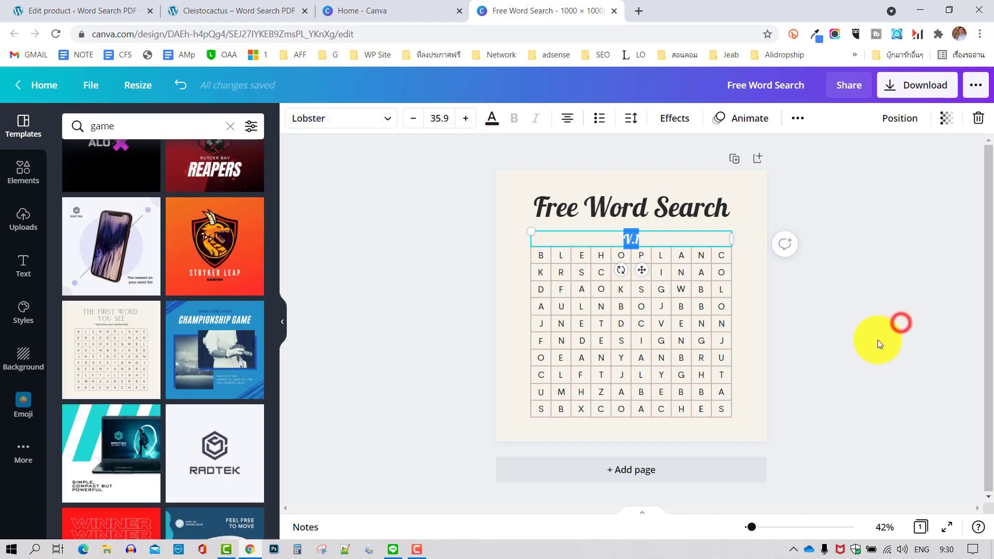
Nudge the "V.1" subtitle up, away from the letter grid and closer to the heading
{"action": "left_click", "coordinate": [631, 239]}
{"action": "key", "text": "Up"}
{"action": "key", "text": "Up"}
{"action": "key", "text": "Up"}
{"action": "key", "text": "Up"}
{"action": "key", "text": "Up"}
{"action": "key", "text": "Up"}
{"action": "key", "text": "Up"}
{"action": "key", "text": "Up"}
{"action": "key", "text": "Up"}
{"action": "key", "text": "Up"}
{"action": "key", "text": "Up"}
{"action": "key", "text": "Up"}
{"action": "key", "text": "Up"}
{"action": "key", "text": "Up"}
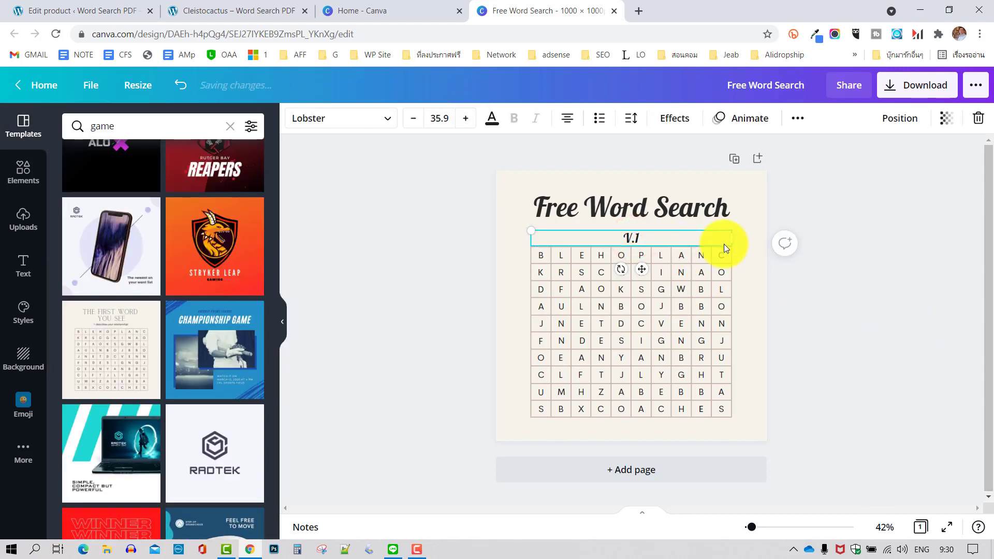
{"action": "key", "text": "Up"}
{"action": "key", "text": "Up"}
{"action": "key", "text": "Up"}
{"action": "key", "text": "Up"}
{"action": "key", "text": "Up"}
{"action": "key", "text": "Up"}
{"action": "key", "text": "Up"}
{"action": "key", "text": "Up"}
{"action": "key", "text": "Up"}
{"action": "key", "text": "Up"}
{"action": "key", "text": "Up"}
{"action": "key", "text": "Up"}
{"action": "key", "text": "Up"}
{"action": "key", "text": "Up"}
{"action": "key", "text": "Up"}
{"action": "key", "text": "Up"}
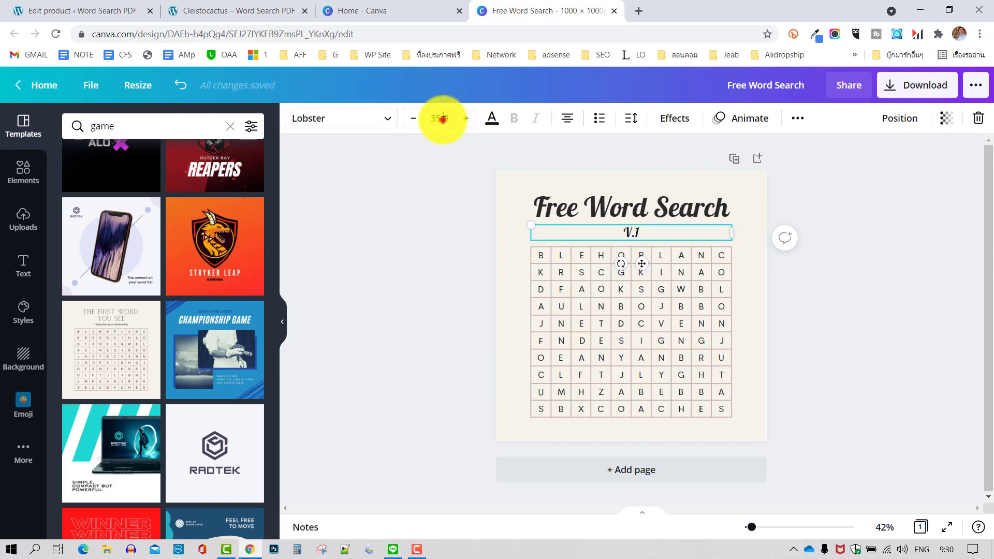
Set the "V.1" subtitle's font size to 60
{"action": "double_click", "coordinate": [442, 119]}
{"action": "type", "text": "60"}
{"action": "key", "text": "Return"}
{"action": "left_click", "coordinate": [768, 278]}
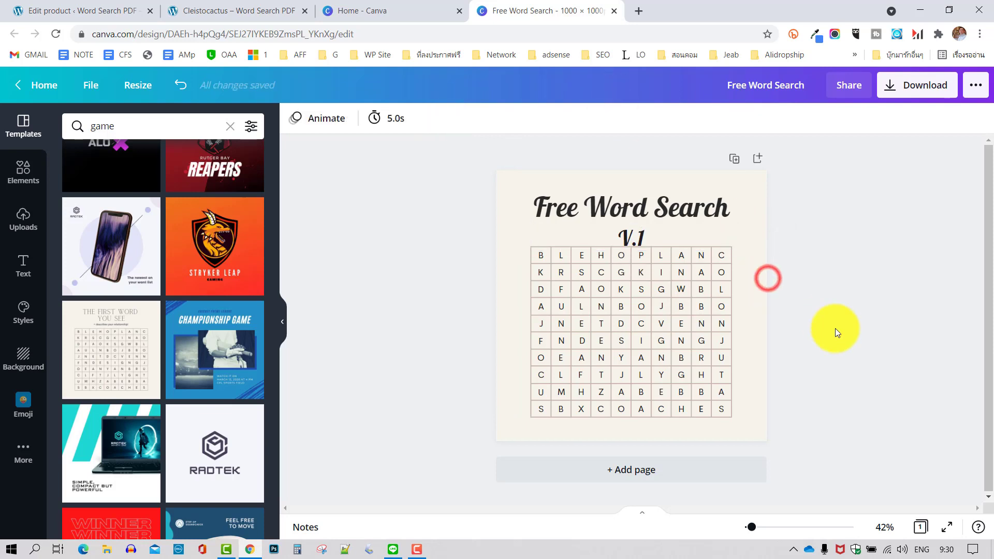
Nudge the enlarged "V.1" subtitle up so it clears the top row of the letter grid
{"action": "left_click", "coordinate": [635, 236]}
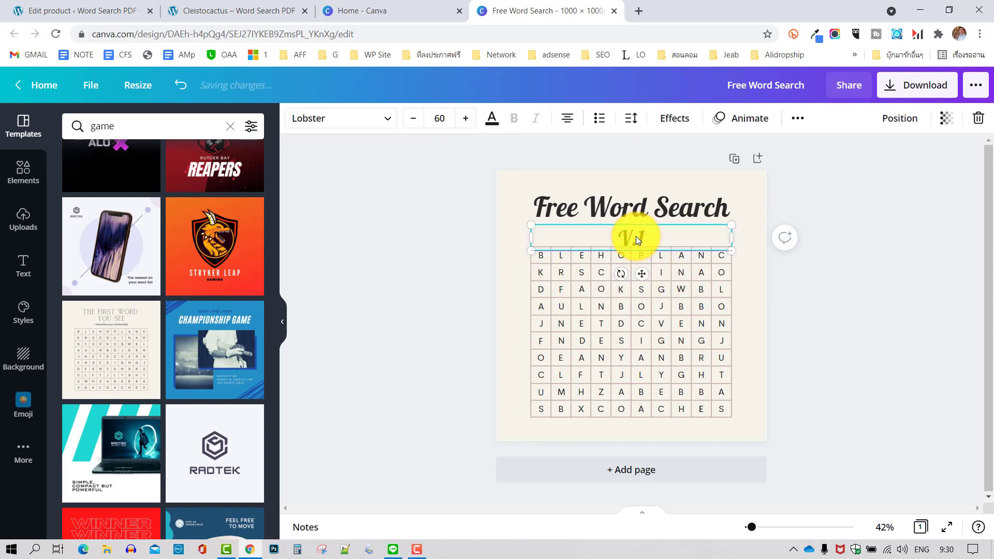
{"action": "key", "text": "shift+Up"}
{"action": "key", "text": "shift+Up"}
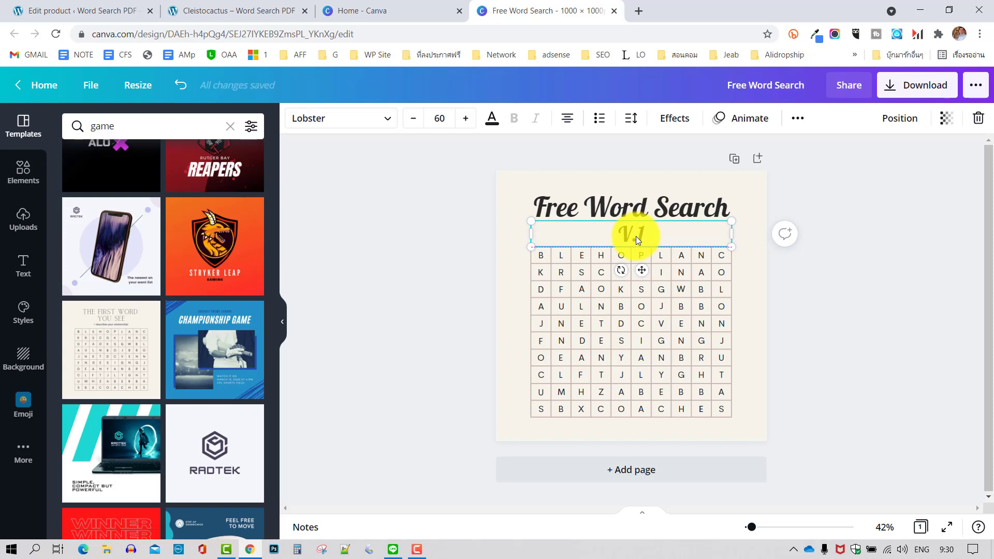
{"action": "left_click", "coordinate": [907, 309]}
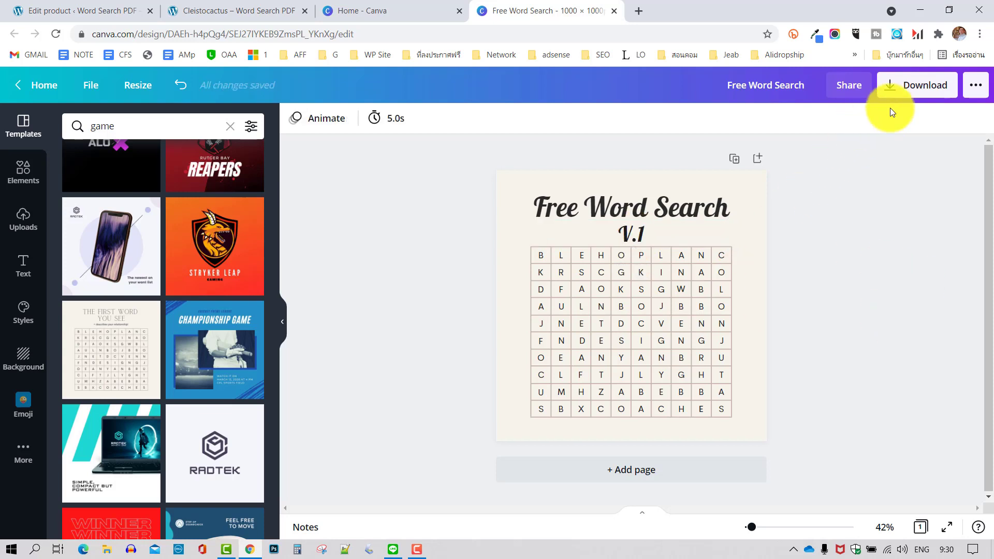
Download the "Free Word Search" design as a JPG file
{"action": "left_click", "coordinate": [916, 86]}
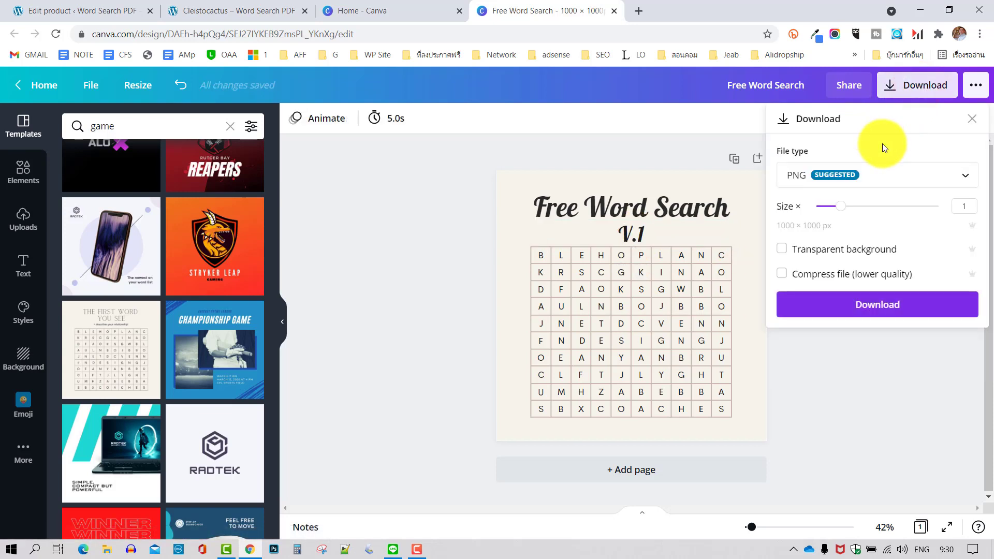
{"action": "left_click", "coordinate": [884, 177]}
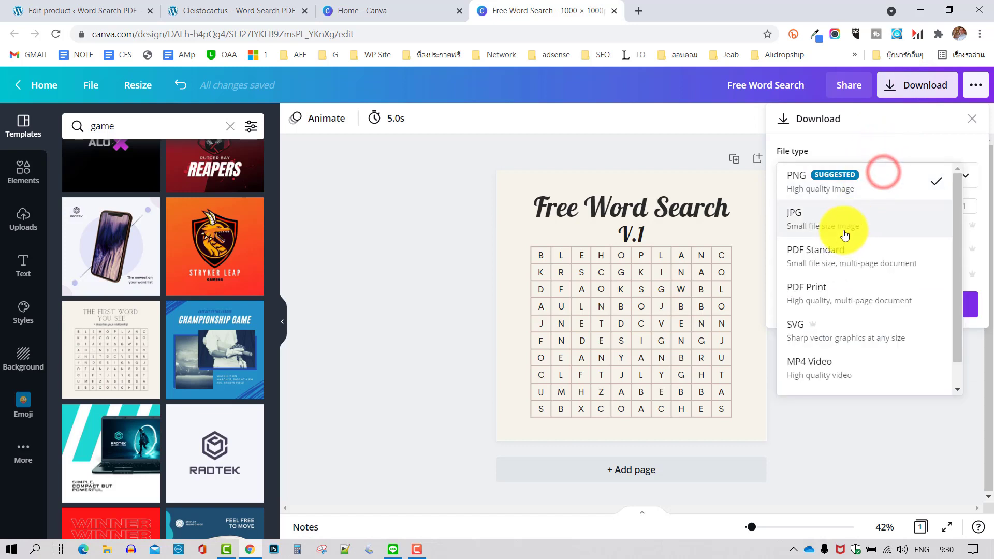
{"action": "left_click", "coordinate": [854, 216]}
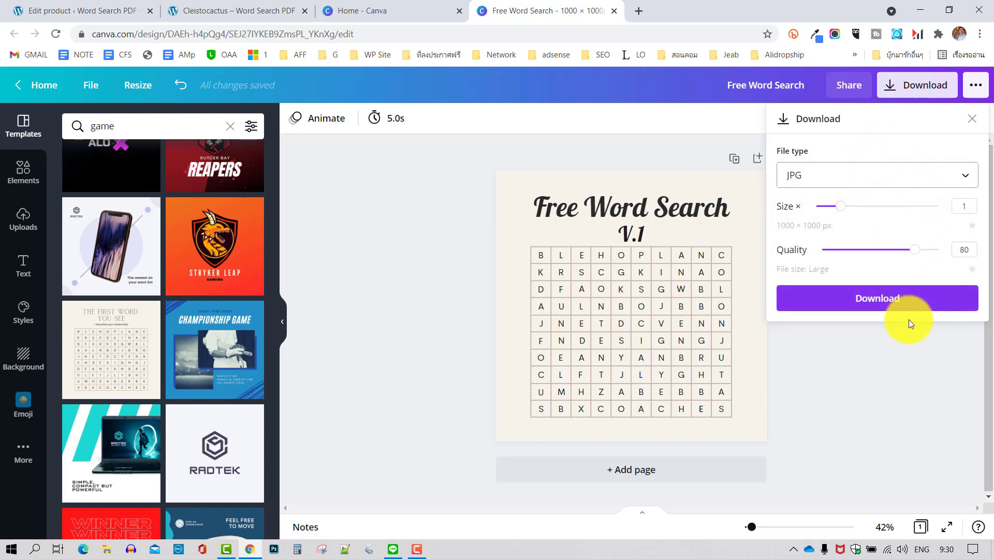
{"action": "left_click", "coordinate": [882, 298]}
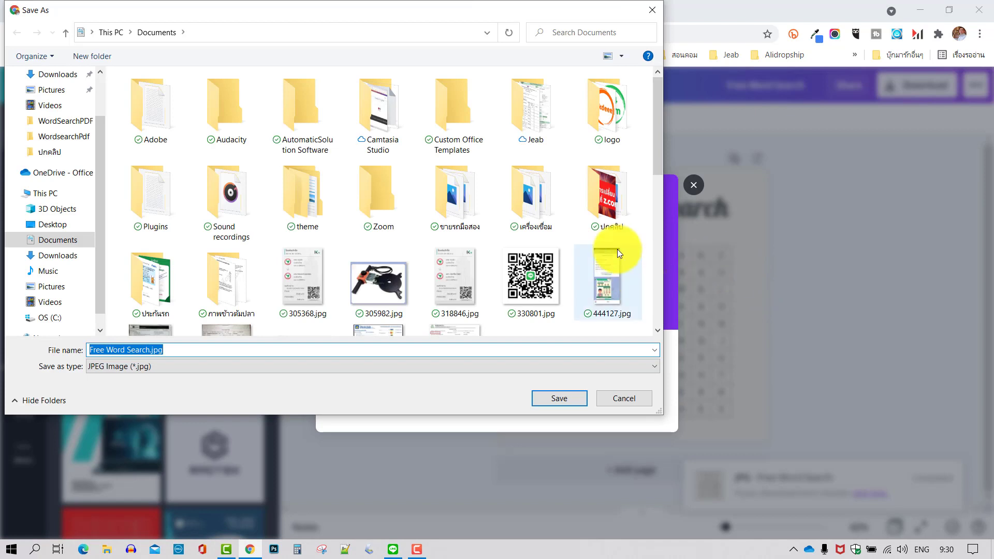
Create a folder named "Productimg" inside the Desktop's wordSearch folder as the save location
{"action": "left_click", "coordinate": [615, 198]}
{"action": "left_click", "coordinate": [56, 226]}
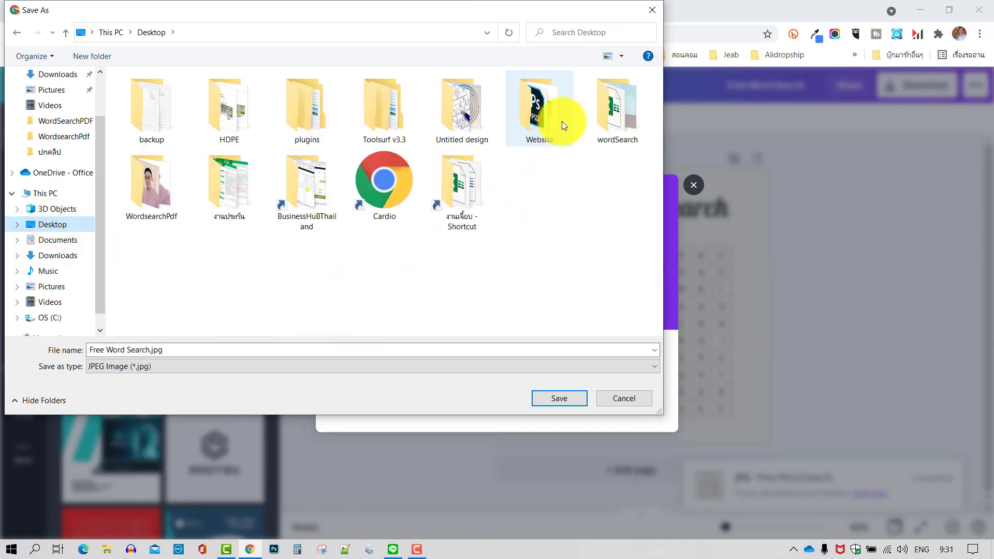
{"action": "double_click", "coordinate": [610, 115]}
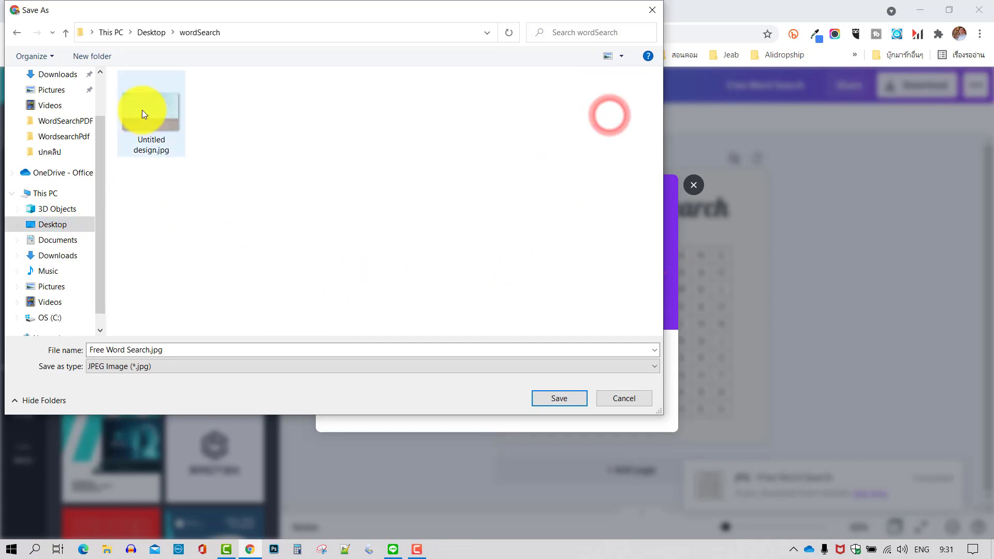
{"action": "left_click", "coordinate": [91, 56]}
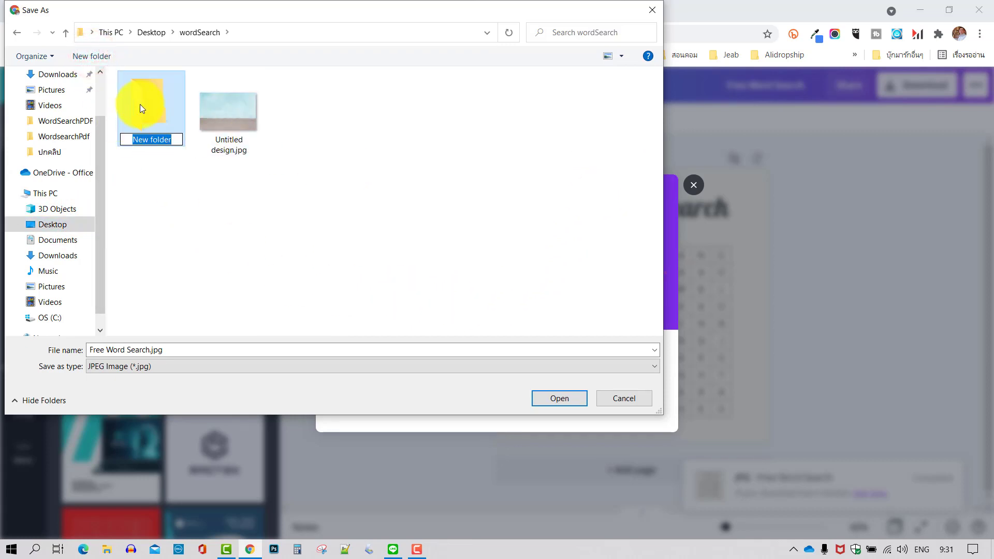
{"action": "type", "text": "Prod"}
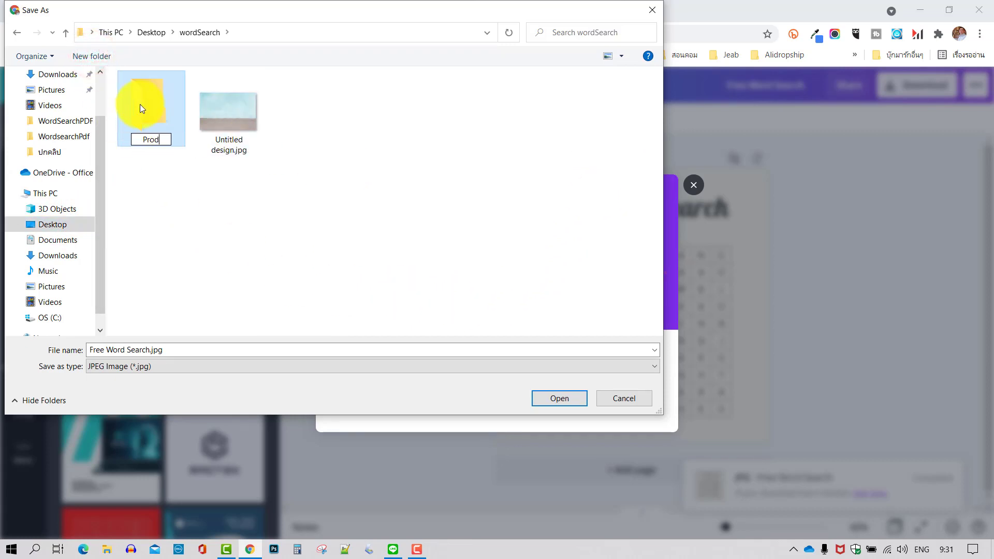
{"action": "type", "text": "uctimg"}
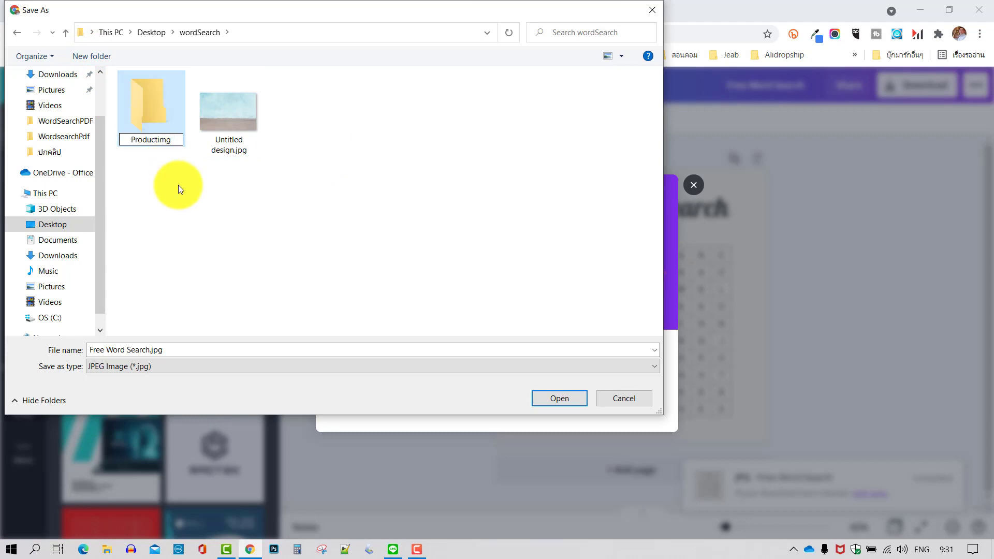
{"action": "left_click", "coordinate": [178, 185]}
Save Free Word Search.jpg in the Productimg folder and dismiss the saved-design message
{"action": "double_click", "coordinate": [150, 132]}
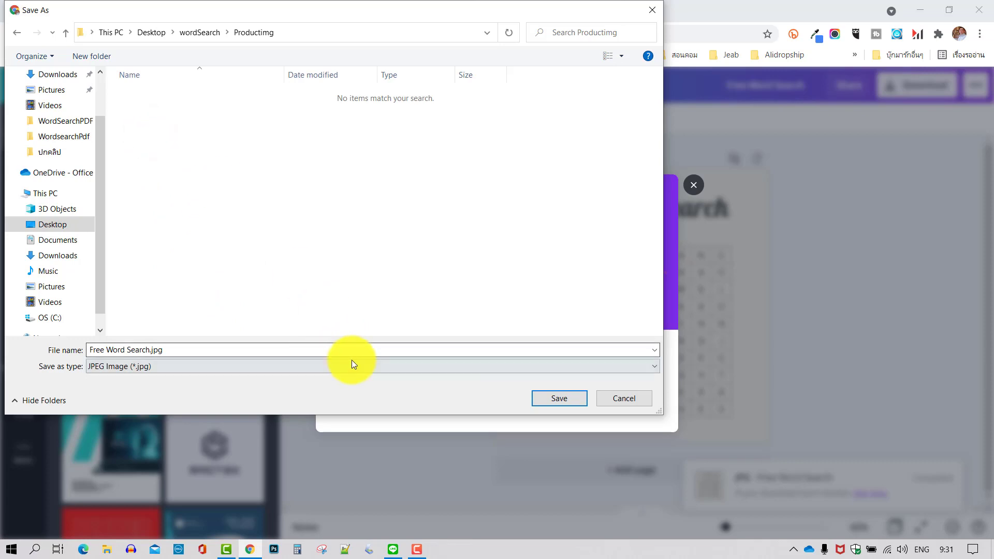
{"action": "left_click", "coordinate": [564, 399]}
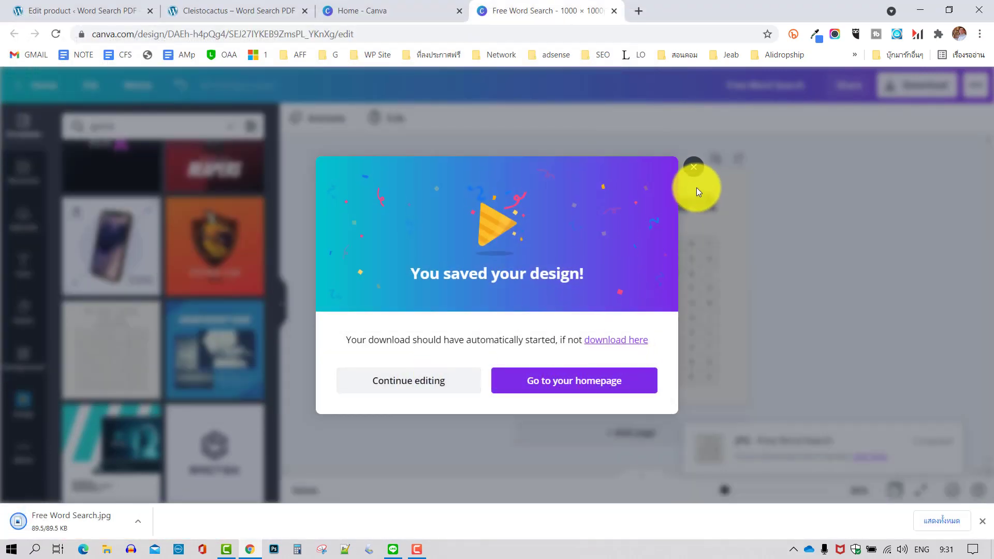
{"action": "left_click", "coordinate": [696, 164]}
Return to the product editor in WordPress and permanently delete plant1-free-img.jpg from the media library
{"action": "left_click", "coordinate": [220, 11]}
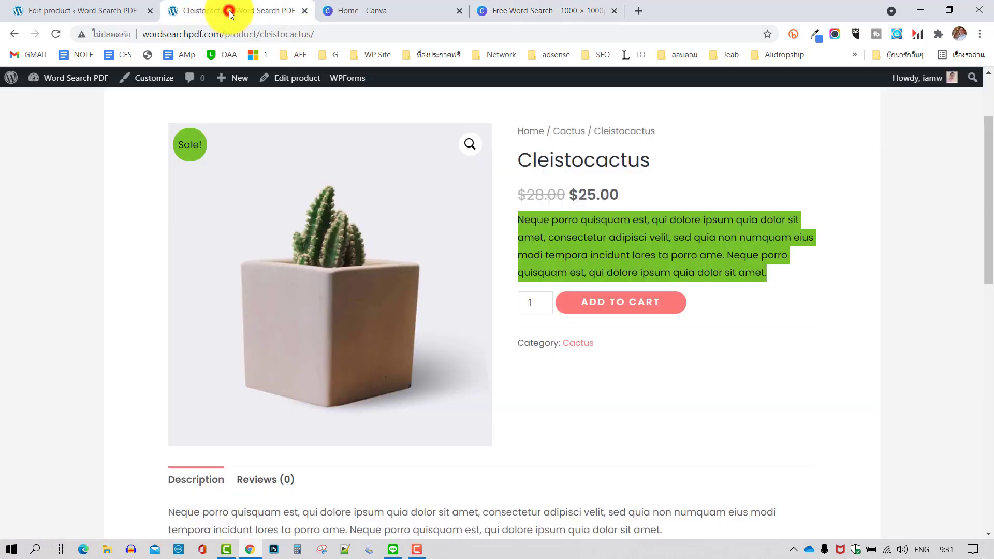
{"action": "left_click", "coordinate": [70, 9]}
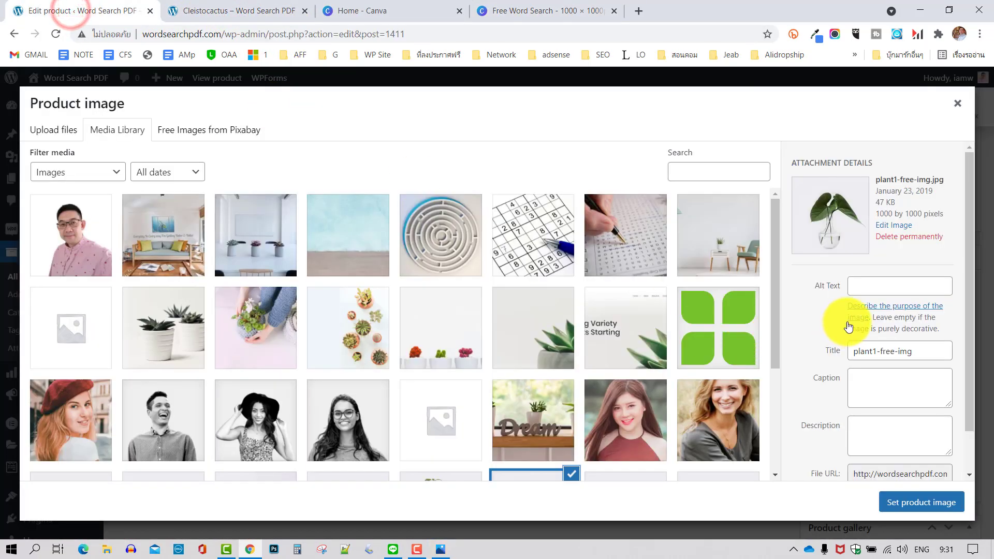
{"action": "left_click", "coordinate": [897, 236]}
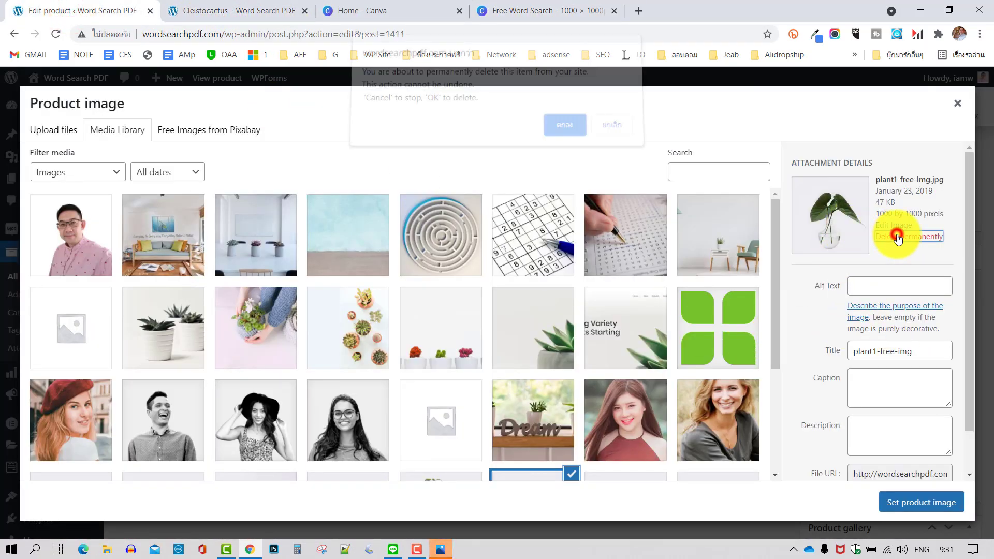
{"action": "left_click", "coordinate": [563, 135]}
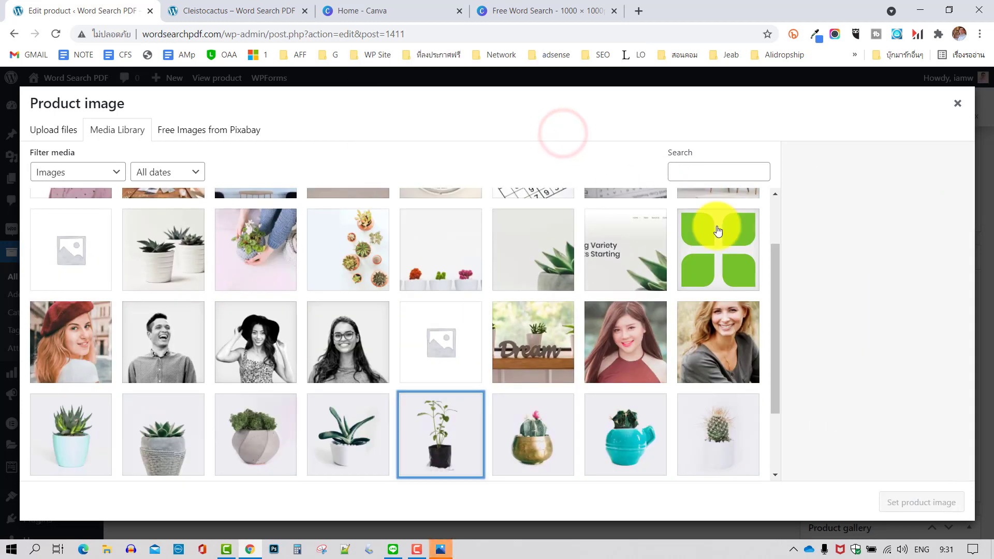
Upload Free Word Search.jpg from the Desktop's wordSearch > Productimg folder to the media library
{"action": "left_click", "coordinate": [58, 130]}
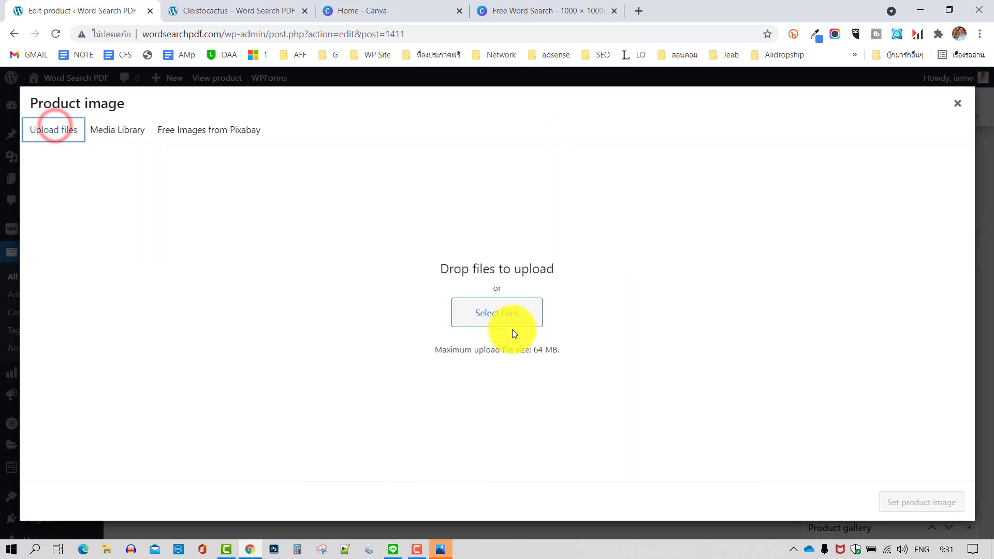
{"action": "left_click", "coordinate": [513, 315]}
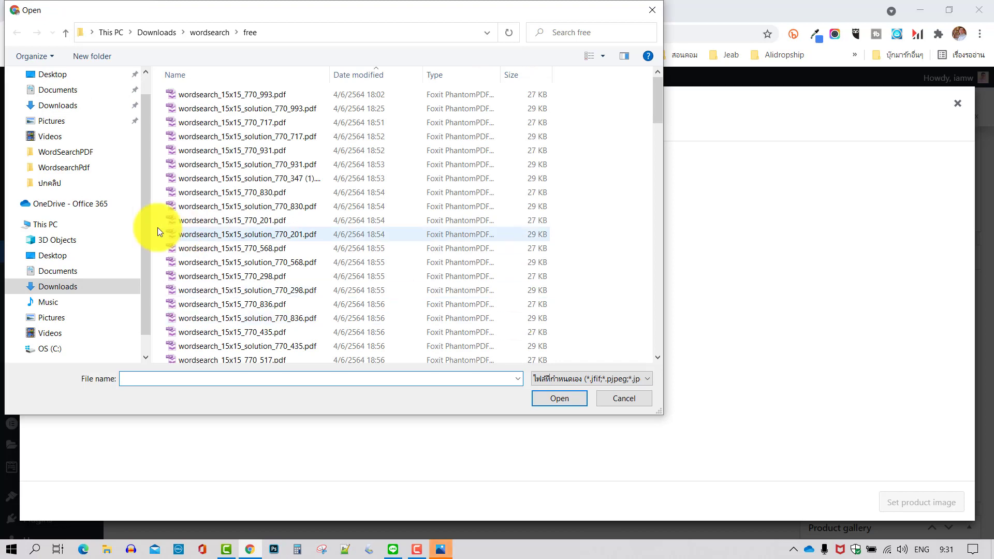
{"action": "left_click", "coordinate": [52, 257]}
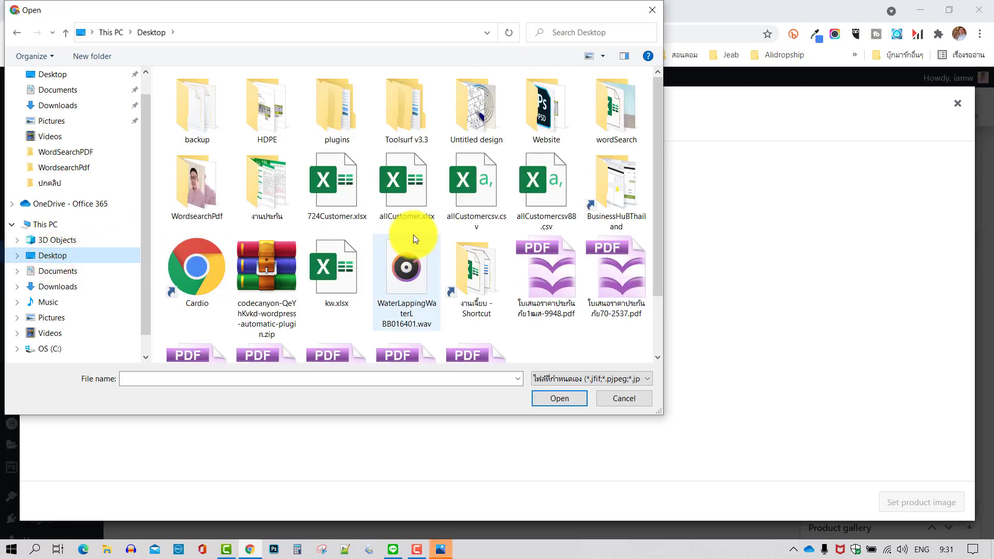
{"action": "double_click", "coordinate": [614, 119]}
{"action": "double_click", "coordinate": [198, 109]}
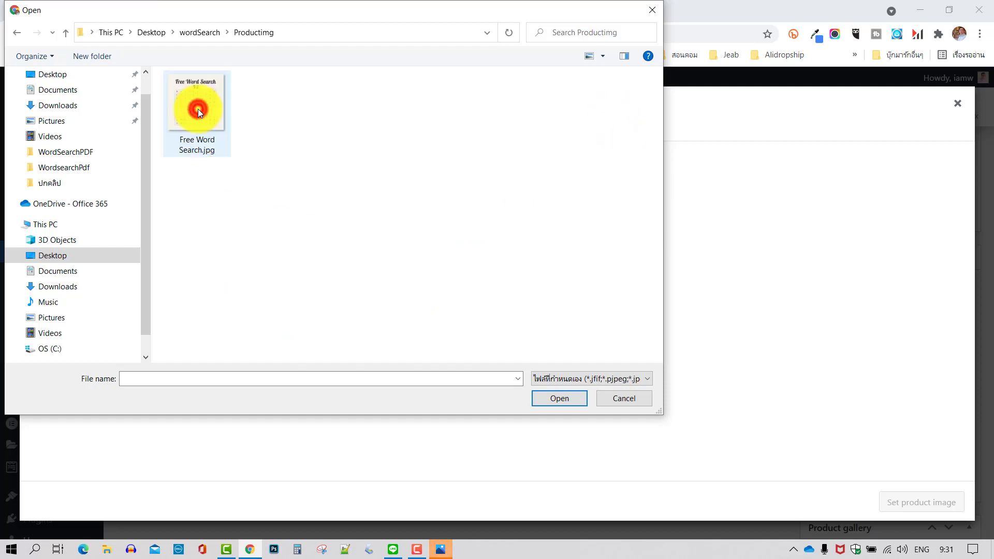
{"action": "left_click", "coordinate": [204, 132]}
{"action": "double_click", "coordinate": [204, 132]}
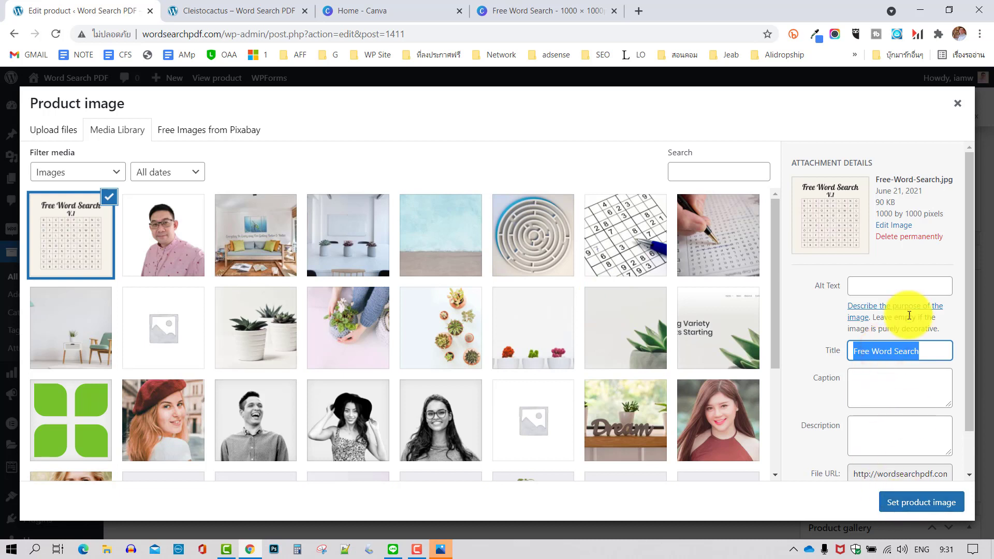
Give the uploaded image the alt text and description "Free Word Search" and set it as the product image
{"action": "left_click", "coordinate": [876, 281]}
{"action": "type", "text": "Free Word Search"}
{"action": "left_click", "coordinate": [876, 424]}
{"action": "type", "text": "Free Word Search"}
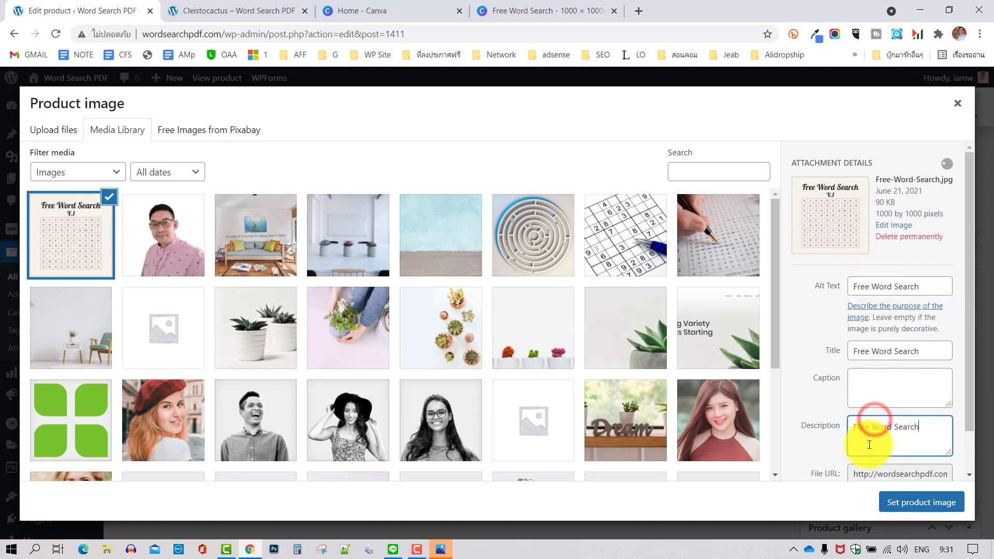
{"action": "left_click", "coordinate": [916, 506]}
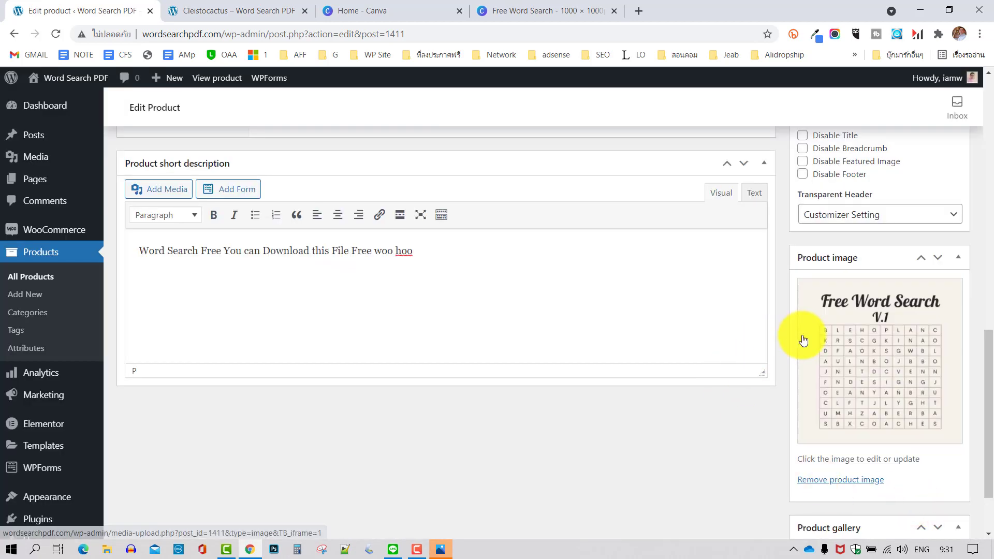
Lengthen the last word, "hoo", of the product short description by one character
{"action": "scroll", "coordinate": [802, 333], "scroll_direction": "down", "scroll_amount": 1}
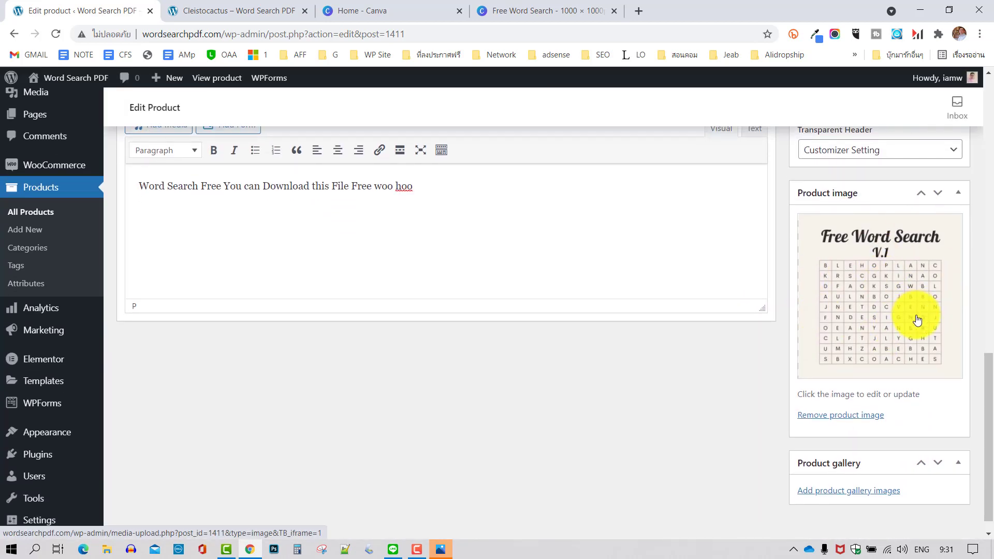
{"action": "scroll", "coordinate": [917, 319], "scroll_direction": "up", "scroll_amount": 1}
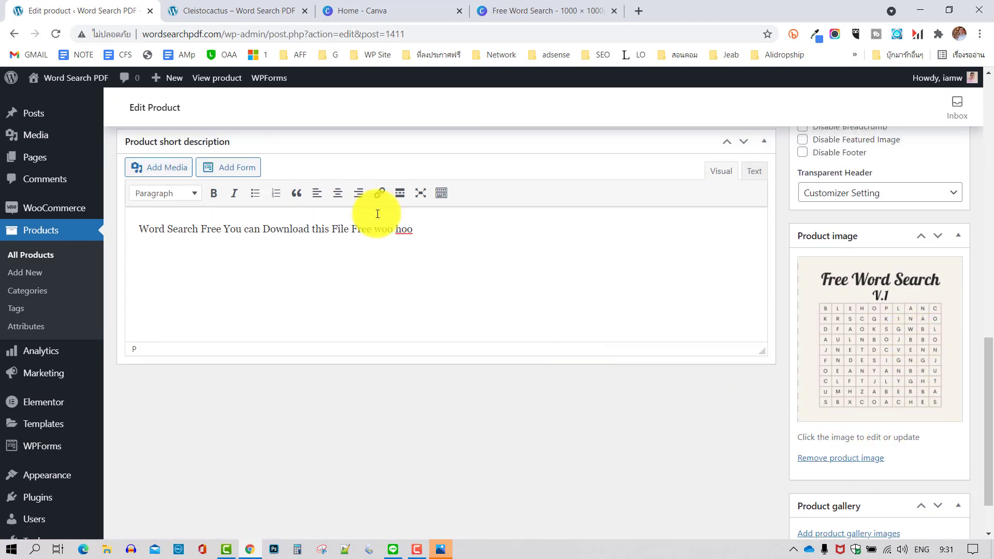
{"action": "double_click", "coordinate": [400, 229]}
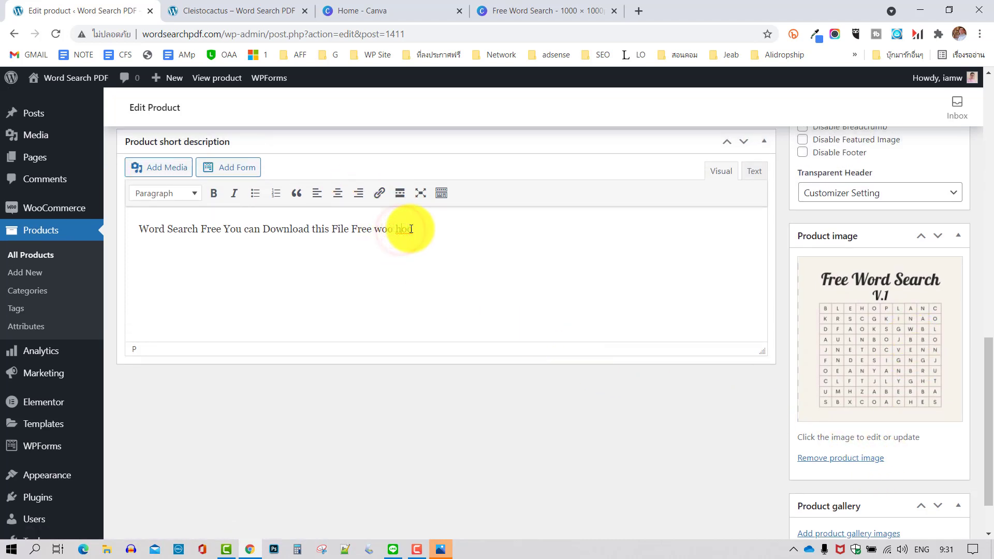
{"action": "left_click", "coordinate": [517, 279]}
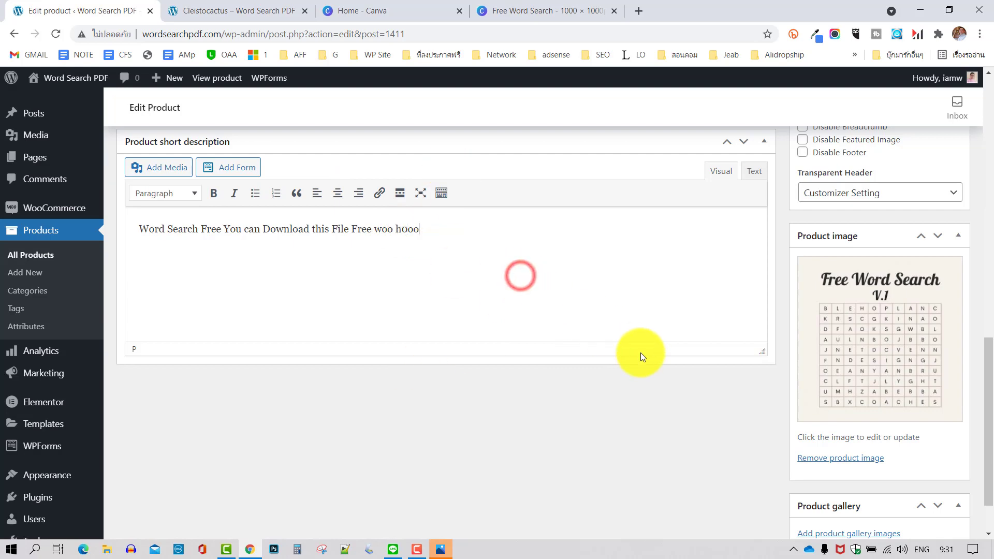
Bring up the Photos window showing Free Word Search.jpg and close it
{"action": "left_click", "coordinate": [423, 551]}
{"action": "left_click", "coordinate": [443, 550]}
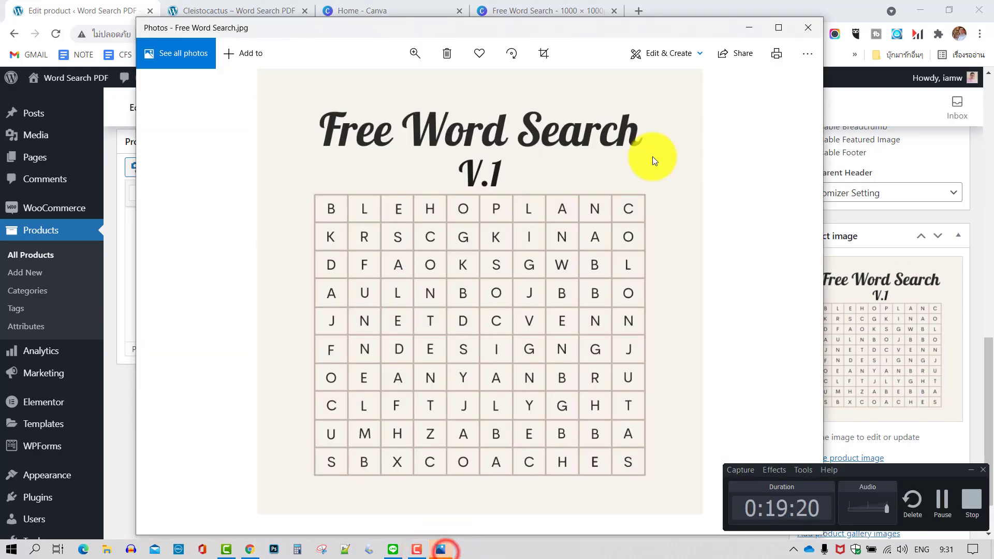
{"action": "left_click", "coordinate": [806, 27]}
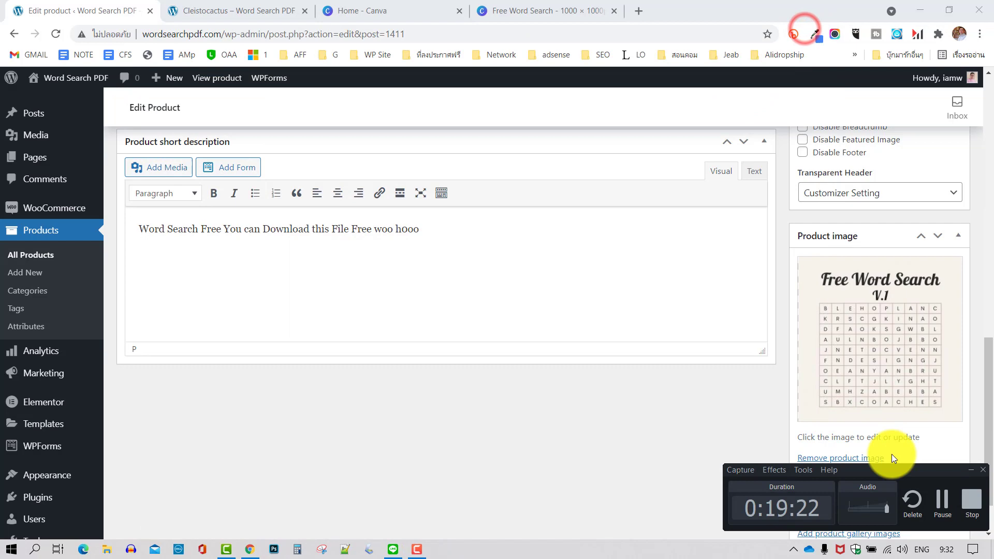
{"action": "left_click", "coordinate": [971, 469]}
Publish the "Word Search Free V.1" product
{"action": "scroll", "coordinate": [788, 390], "scroll_direction": "up", "scroll_amount": 7}
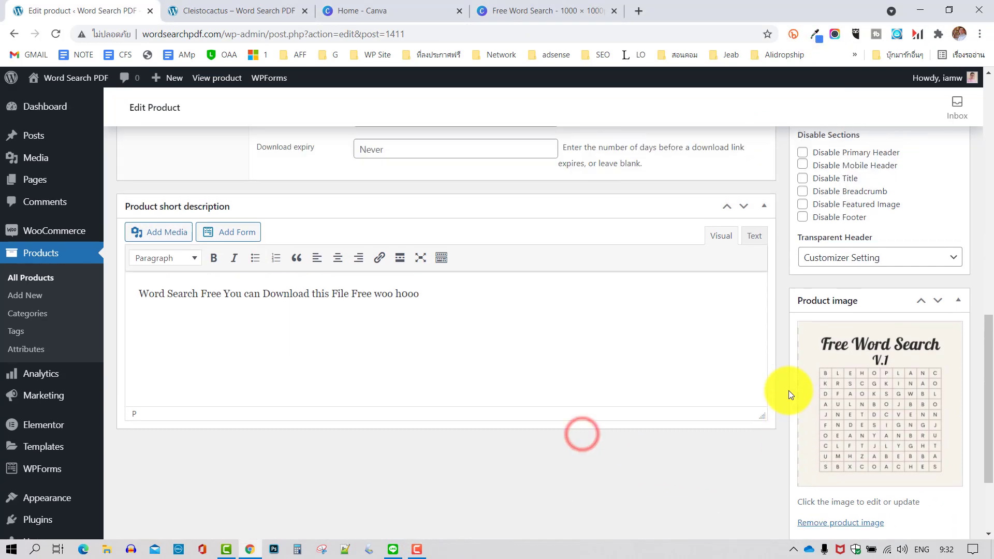
{"action": "scroll", "coordinate": [788, 391], "scroll_direction": "up", "scroll_amount": 5}
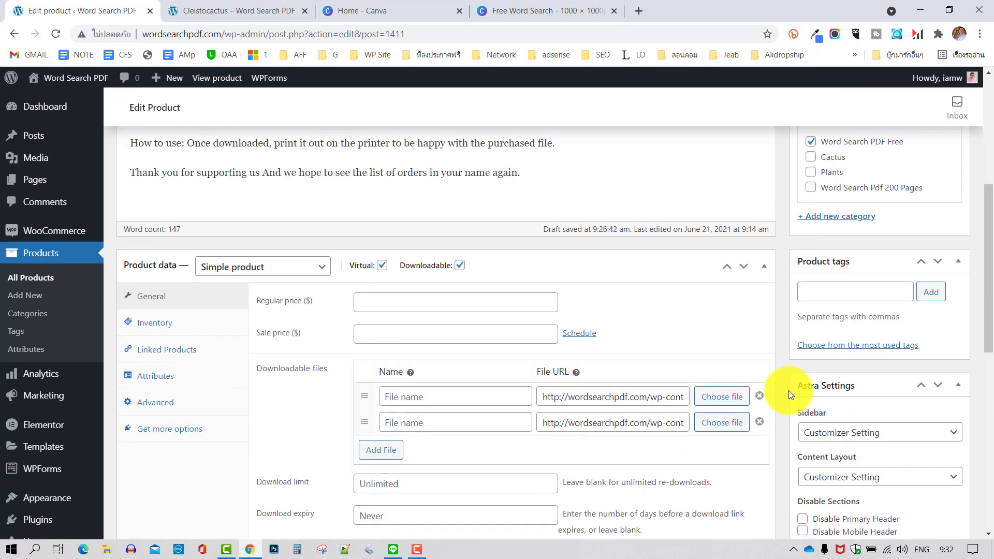
{"action": "scroll", "coordinate": [737, 362], "scroll_direction": "up", "scroll_amount": 3}
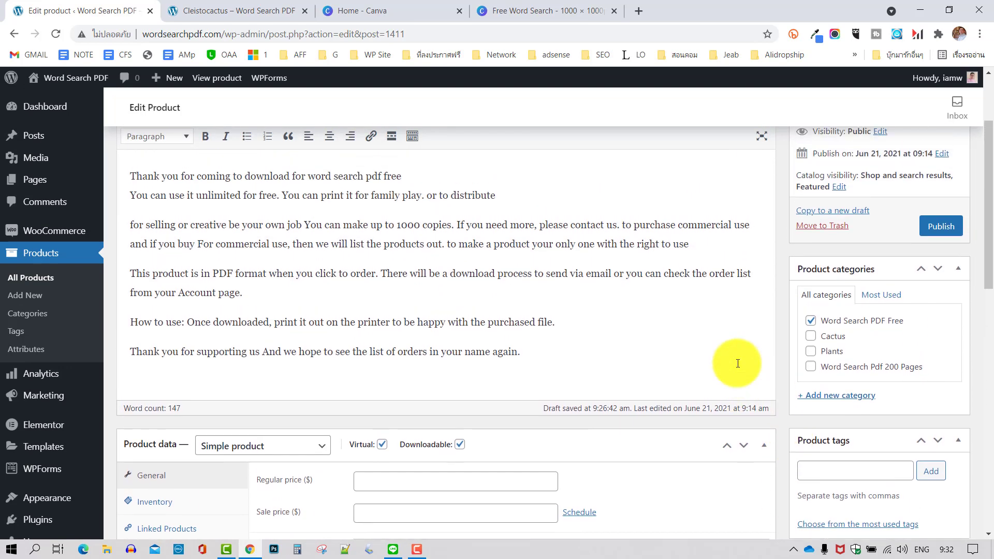
{"action": "left_click", "coordinate": [941, 349]}
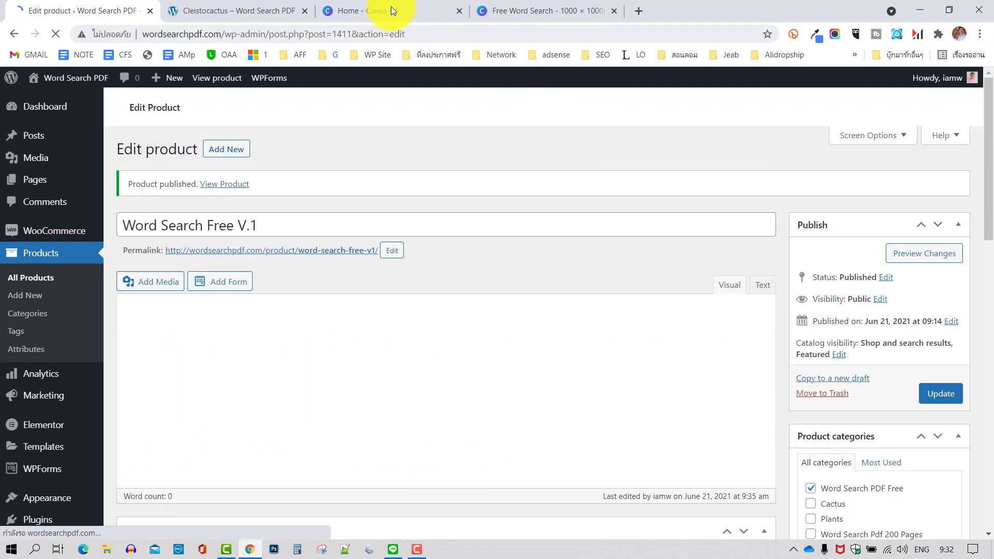
Close the Cleistocactus and Canva home tabs and open the published product's page in a new tab
{"action": "left_click", "coordinate": [304, 11]}
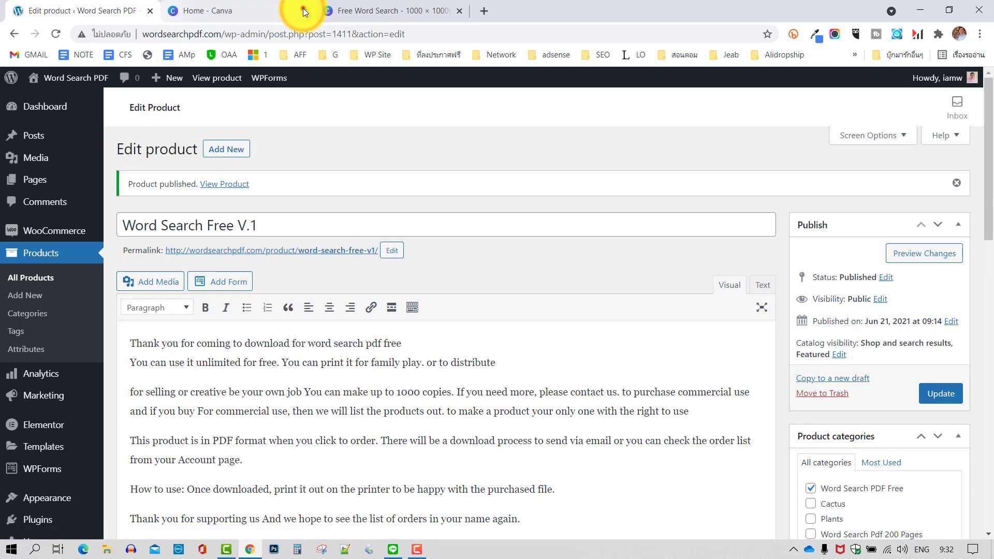
{"action": "left_click", "coordinate": [304, 11]}
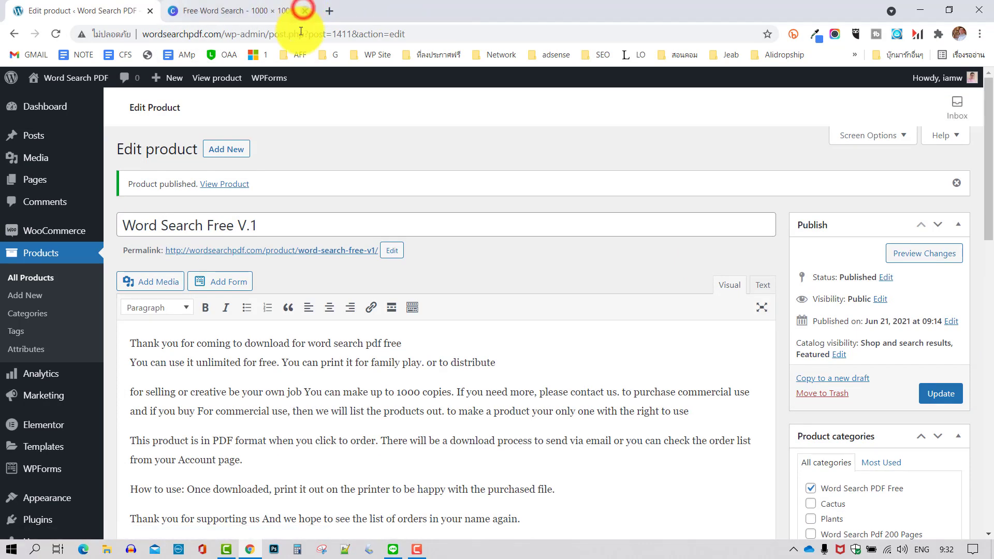
{"action": "right_click", "coordinate": [226, 186]}
{"action": "left_click", "coordinate": [242, 192]}
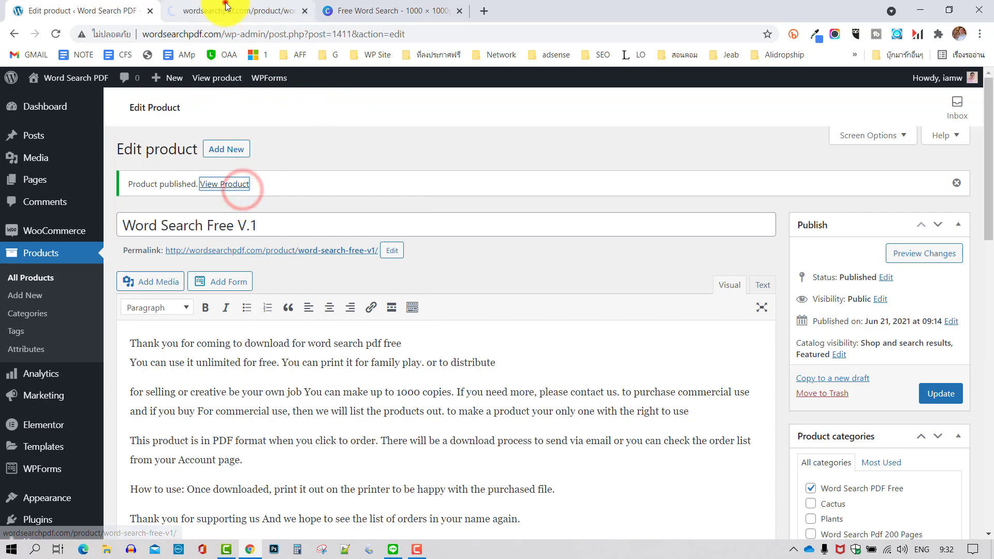
Examine the published "Word Search Free V.1" product page, including its image, short description, purchase area and full description
{"action": "left_click", "coordinate": [225, 7]}
{"action": "scroll", "coordinate": [789, 215], "scroll_direction": "down", "scroll_amount": 1}
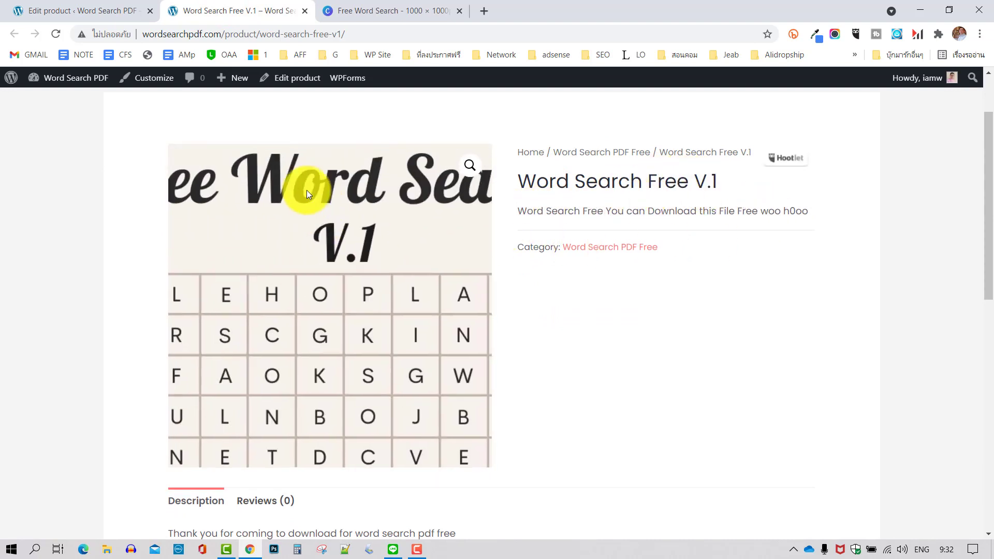
{"action": "scroll", "coordinate": [246, 324], "scroll_direction": "down", "scroll_amount": 1}
{"action": "scroll", "coordinate": [246, 324], "scroll_direction": "down", "scroll_amount": 2}
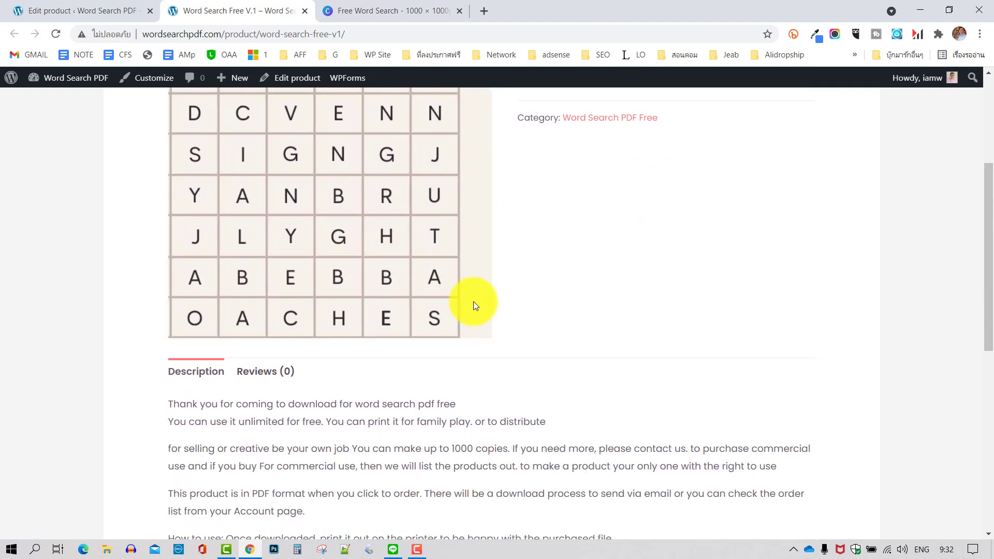
{"action": "scroll", "coordinate": [473, 302], "scroll_direction": "down", "scroll_amount": 2}
{"action": "scroll", "coordinate": [509, 399], "scroll_direction": "down", "scroll_amount": 1}
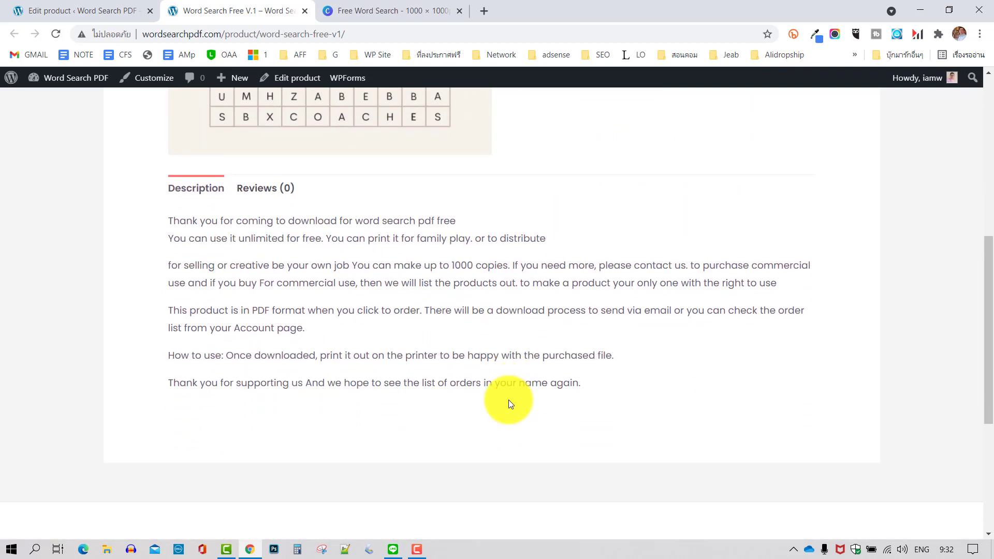
{"action": "scroll", "coordinate": [508, 399], "scroll_direction": "up", "scroll_amount": 3}
{"action": "scroll", "coordinate": [523, 398], "scroll_direction": "up", "scroll_amount": 2}
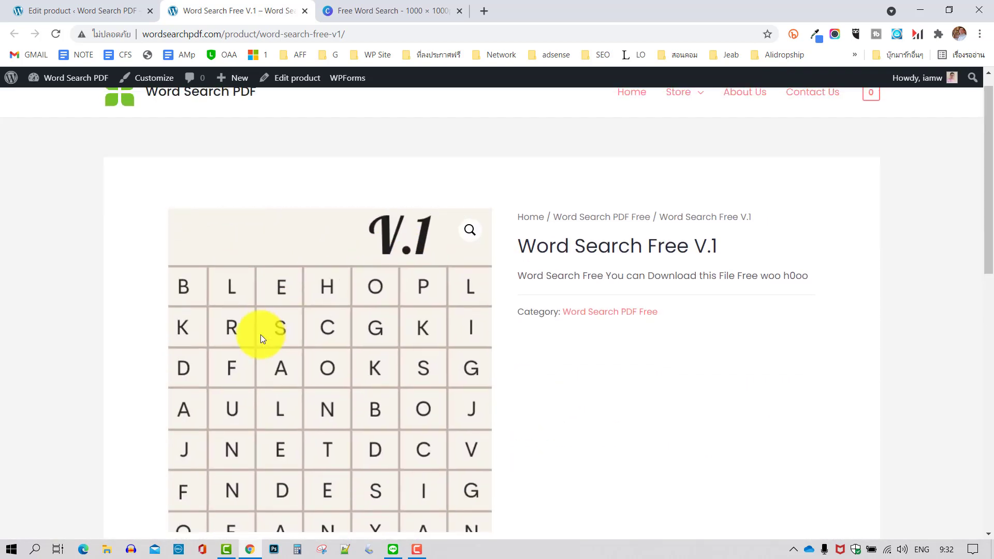
{"action": "scroll", "coordinate": [262, 337], "scroll_direction": "down", "scroll_amount": 5}
{"action": "scroll", "coordinate": [580, 343], "scroll_direction": "up", "scroll_amount": 3}
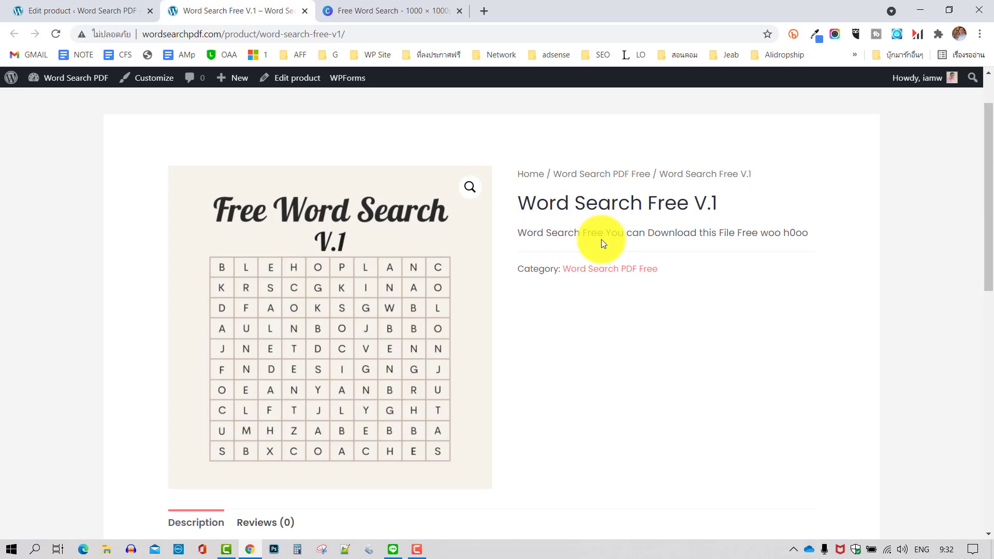
Set the "Word Search Free V.1" product's regular price to 0 and update the product
{"action": "key", "text": "ctrl+Page_Up"}
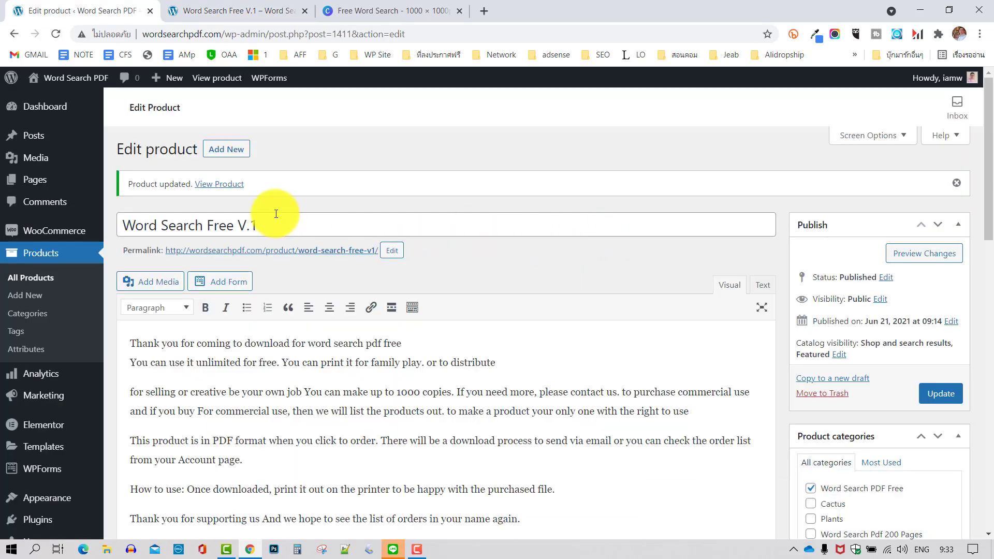
{"action": "scroll", "coordinate": [388, 188], "scroll_direction": "down", "scroll_amount": 7}
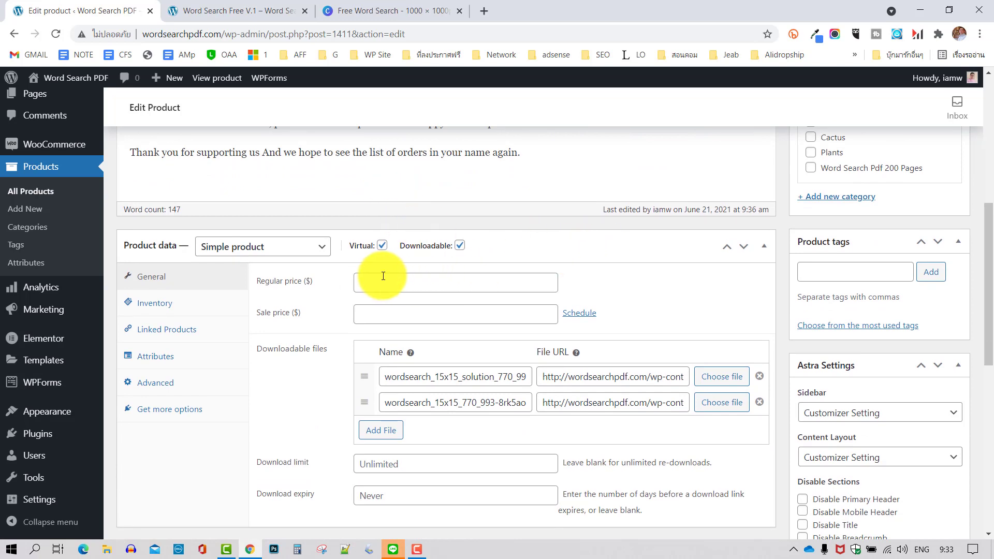
{"action": "left_click", "coordinate": [370, 283]}
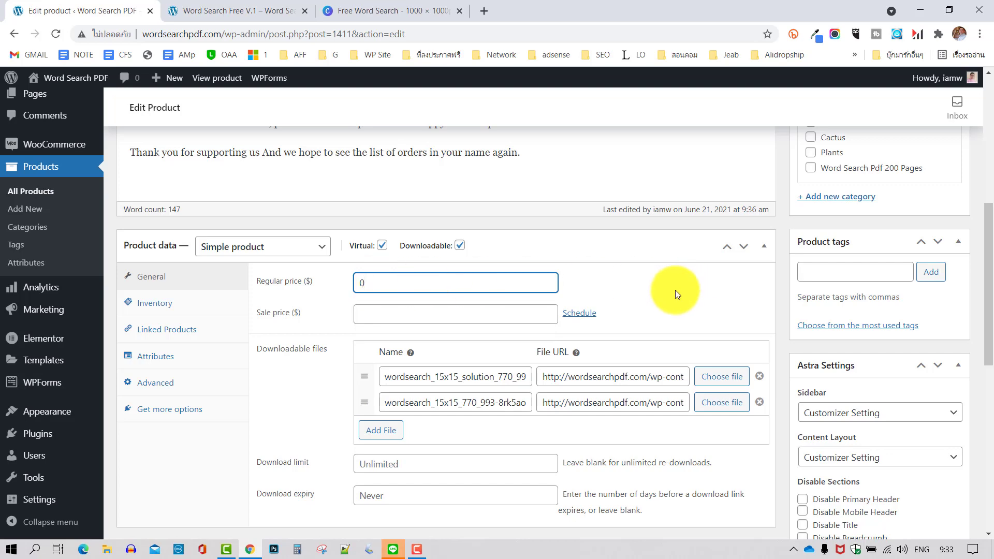
{"action": "left_click", "coordinate": [653, 291]}
{"action": "scroll", "coordinate": [707, 317], "scroll_direction": "up", "scroll_amount": 4}
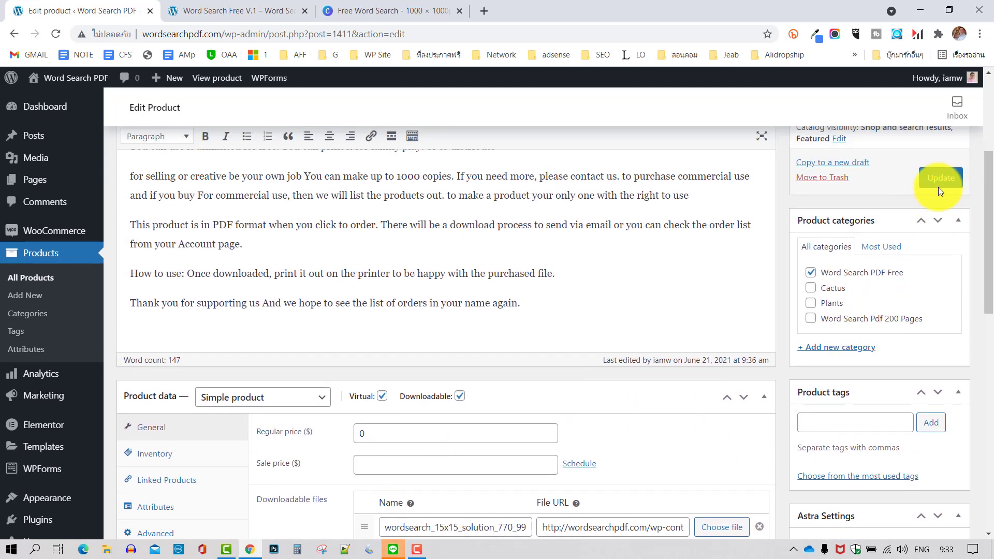
{"action": "left_click", "coordinate": [940, 179]}
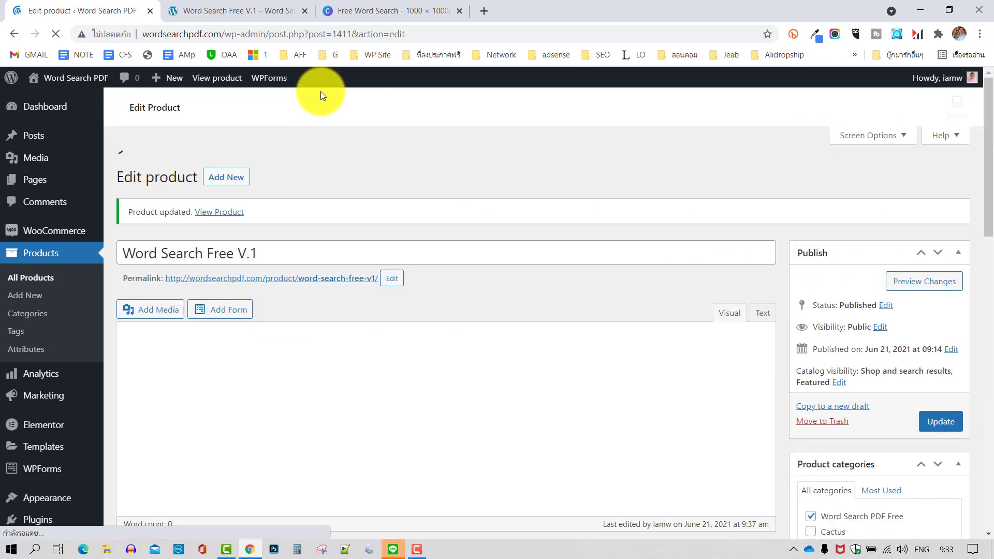
Reload the live "Word Search Free V.1" product page and check its price and add-to-cart area
{"action": "left_click", "coordinate": [253, 11]}
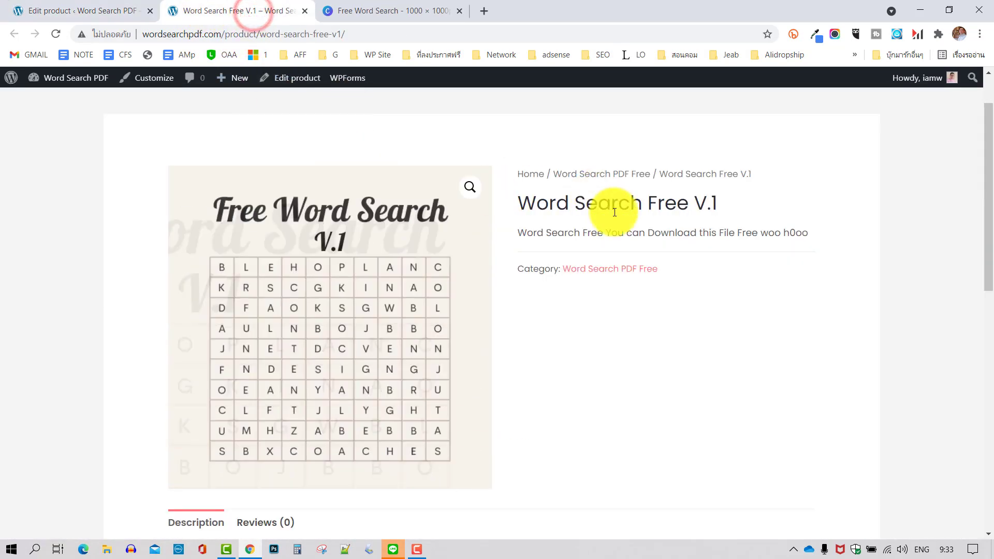
{"action": "left_click", "coordinate": [55, 34]}
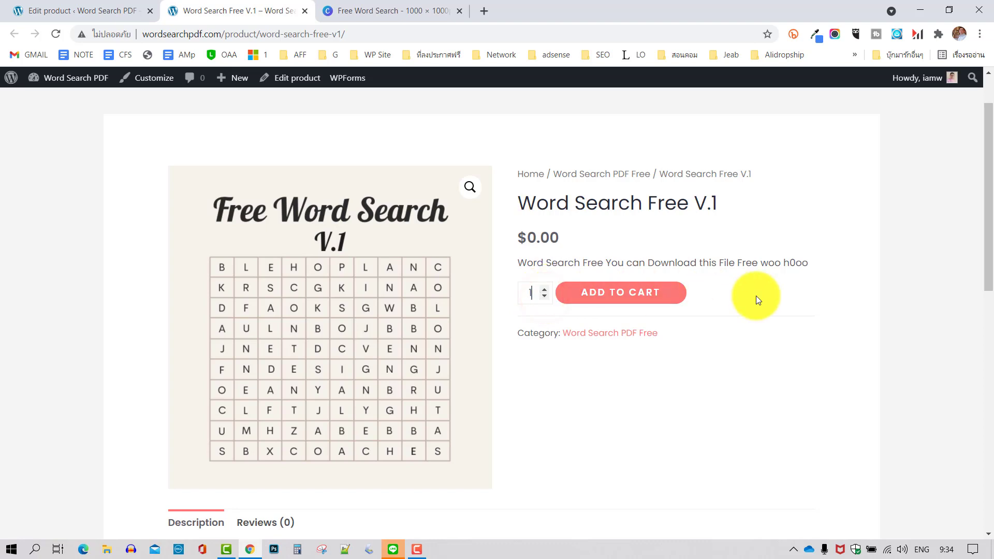
{"action": "left_click", "coordinate": [729, 295]}
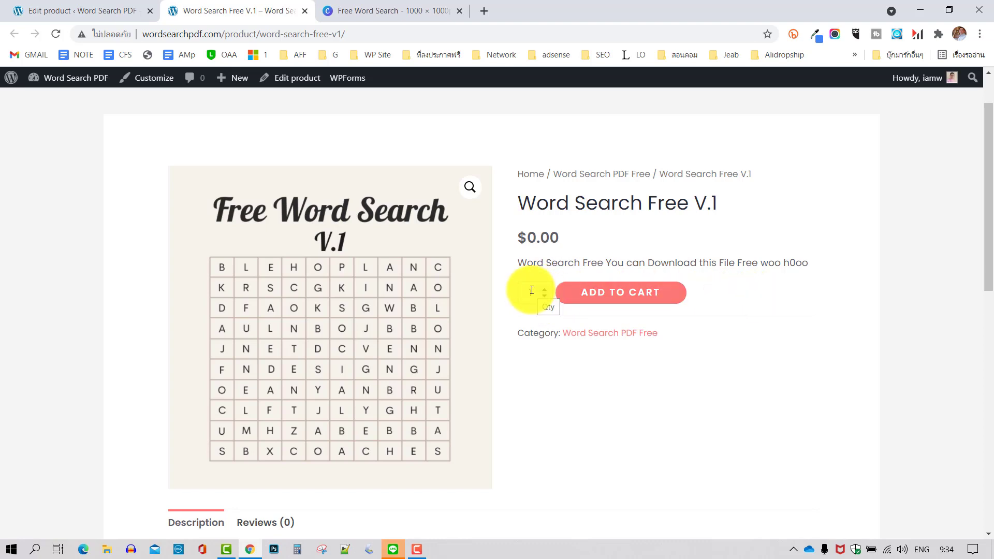